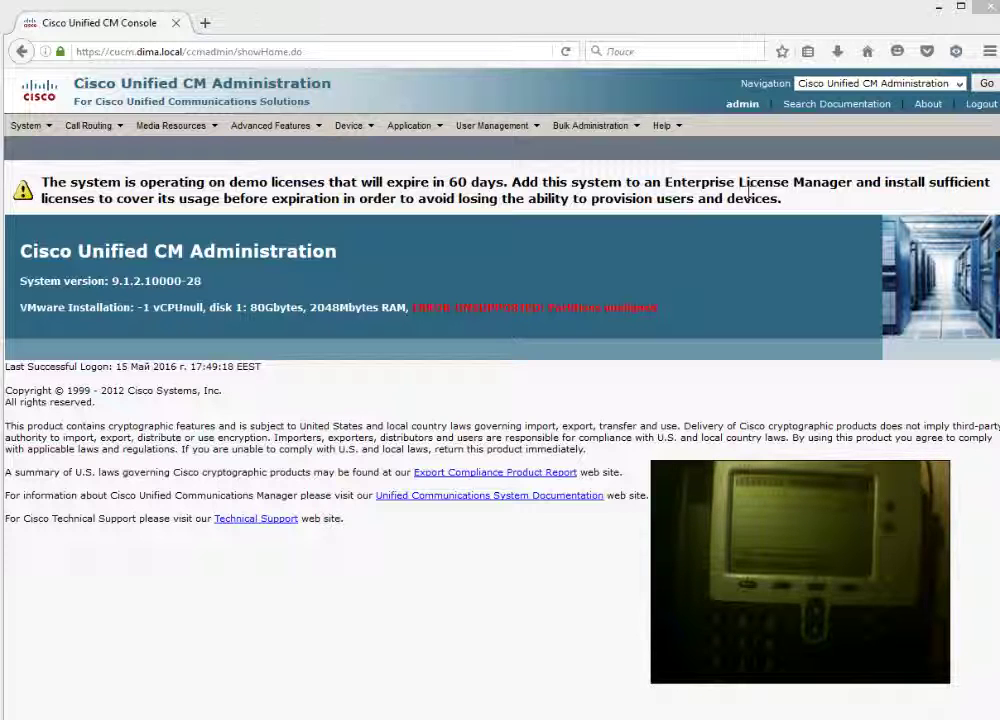
# List the Music On Hold servers and open the configuration of MOH_2
pyautogui.click(170, 128)
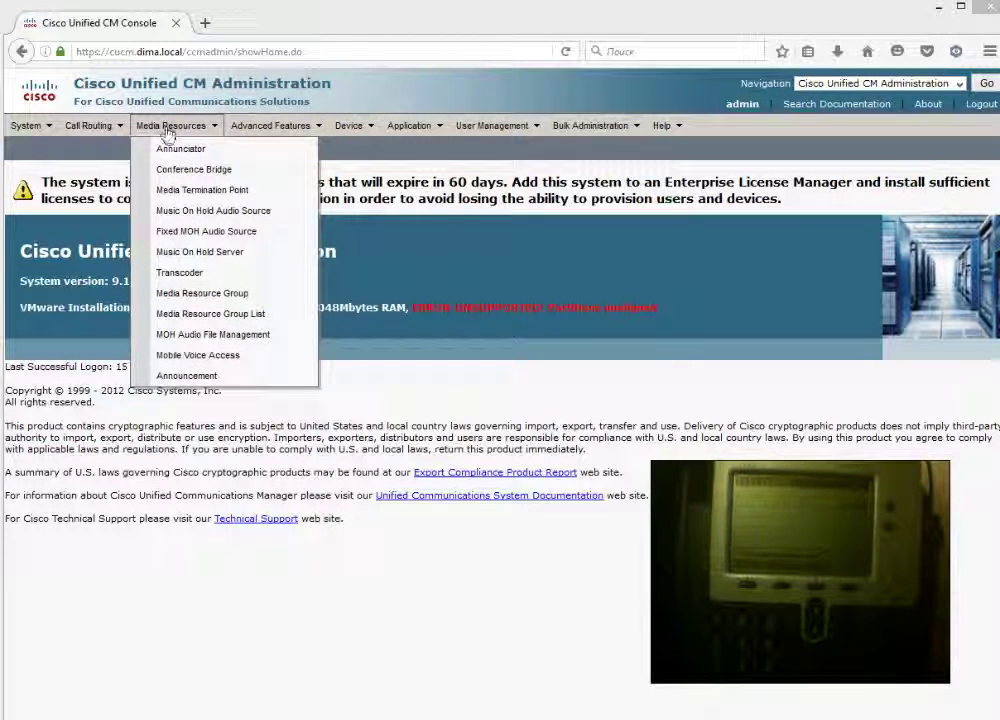
pyautogui.click(213, 258)
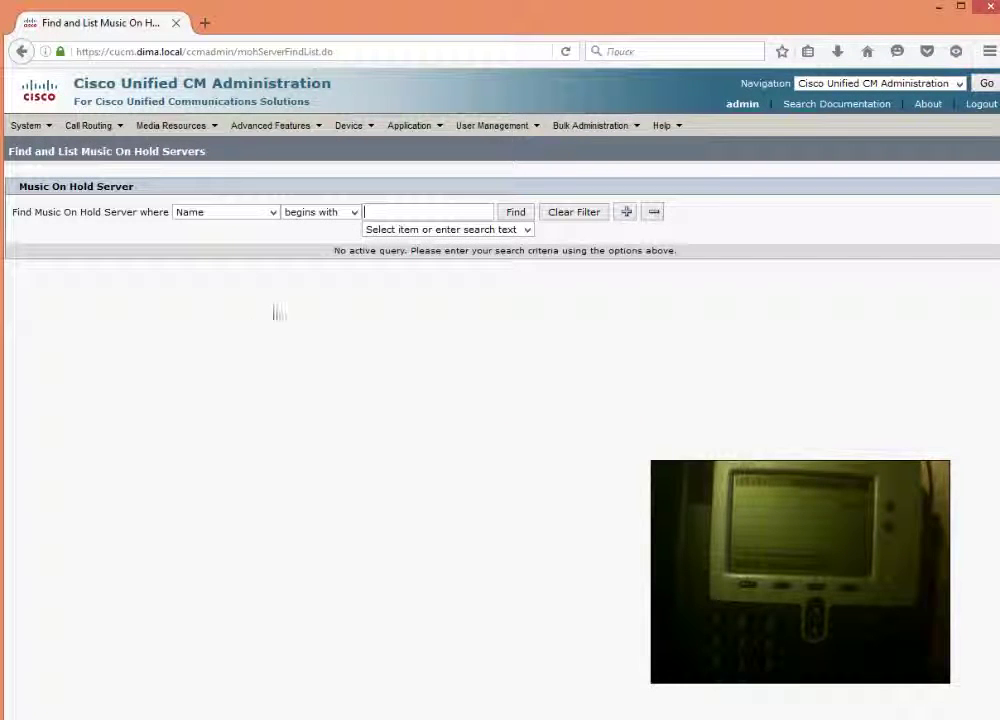
pyautogui.click(515, 211)
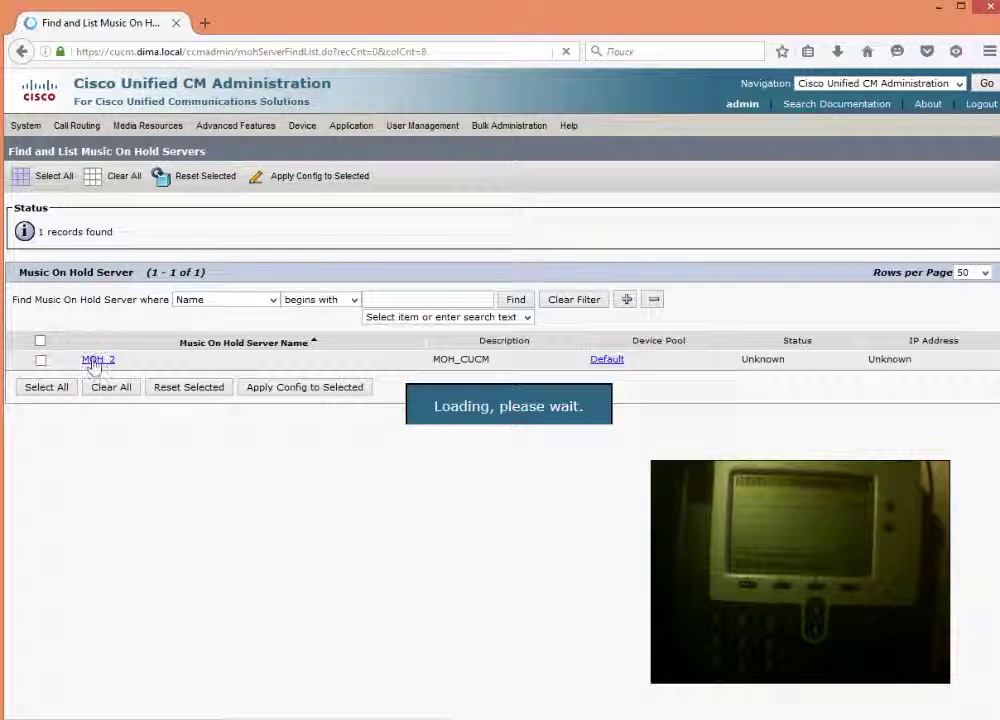
pyautogui.click(98, 360)
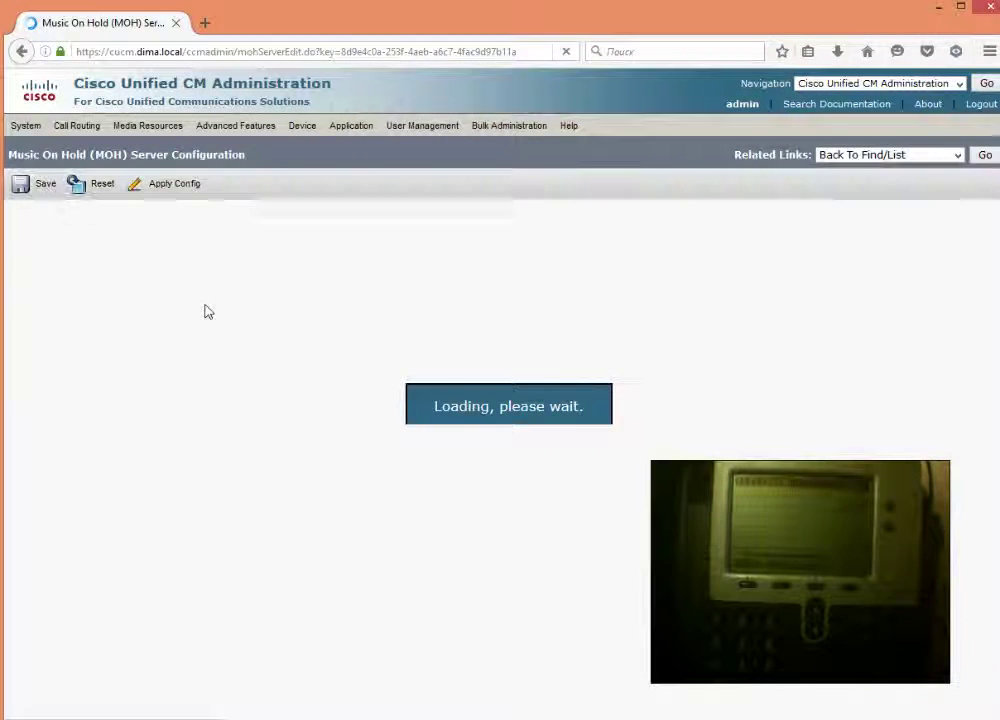
# Set the MOH_2 server's device pool to KIev Device Pool and location to Kiev, and enable multi-cast audio sources on it
pyautogui.scroll(-1, 260, 300)
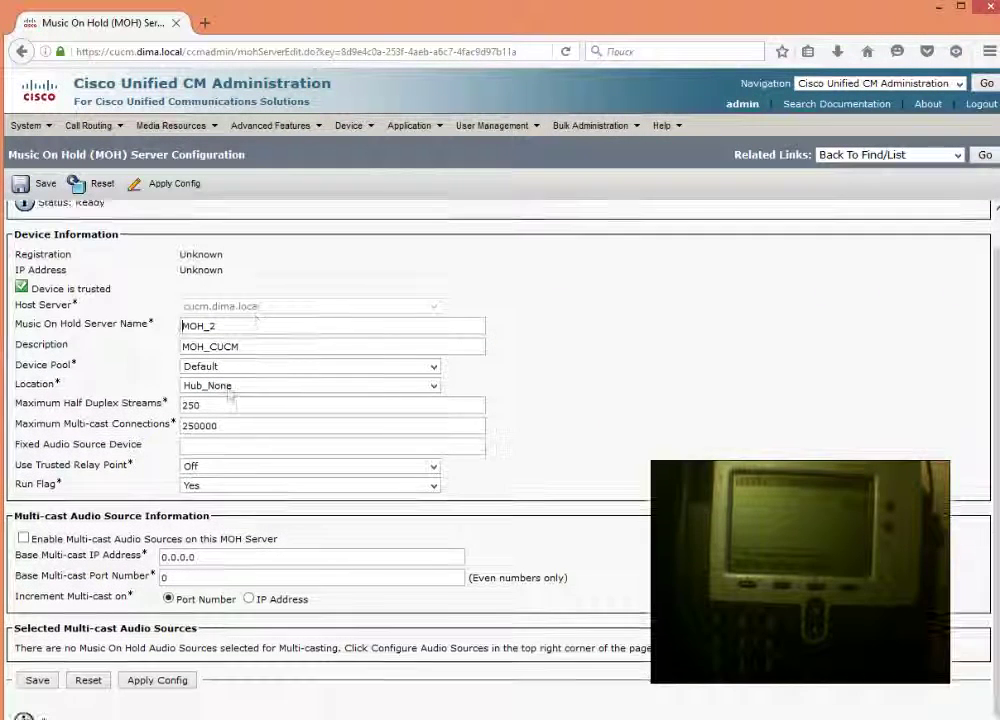
pyautogui.click(225, 366)
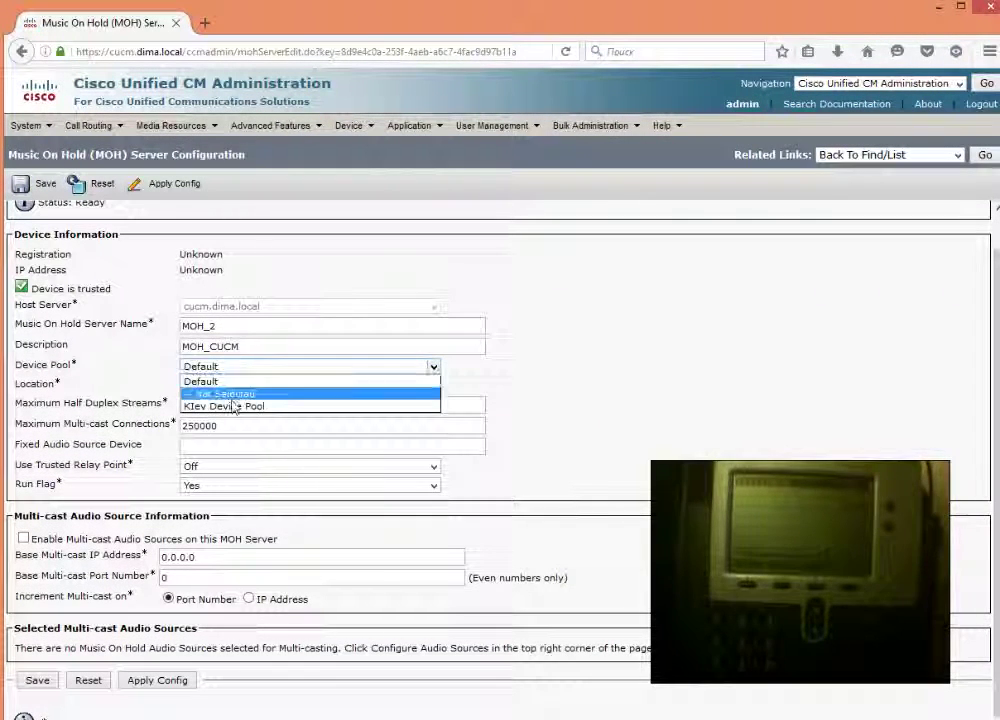
pyautogui.click(230, 396)
pyautogui.click(229, 388)
pyautogui.click(222, 425)
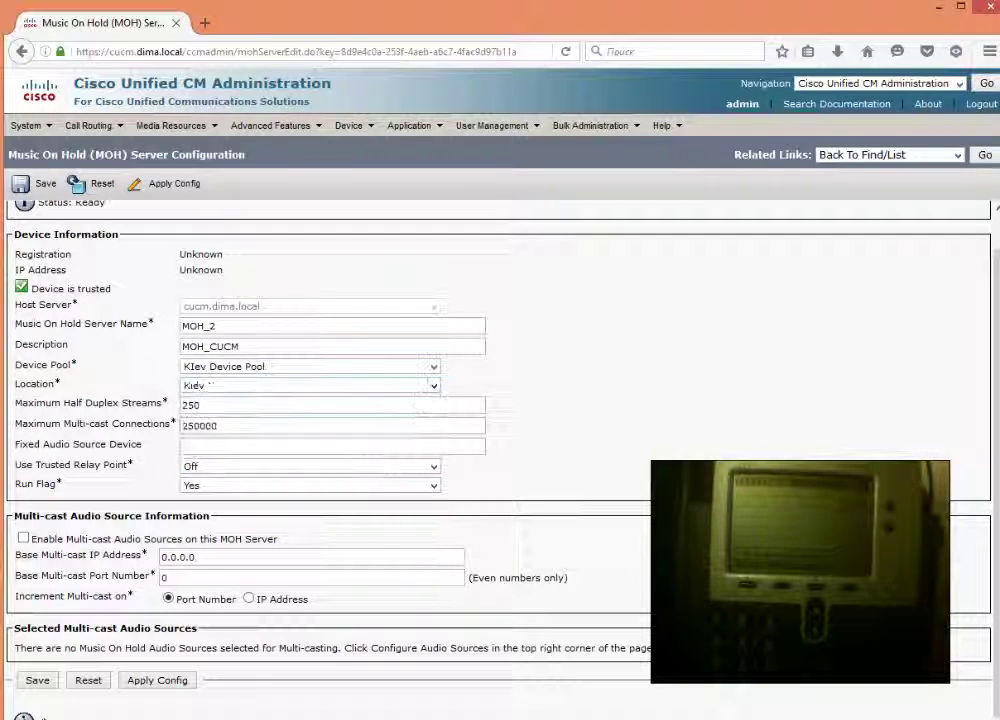
pyautogui.click(23, 533)
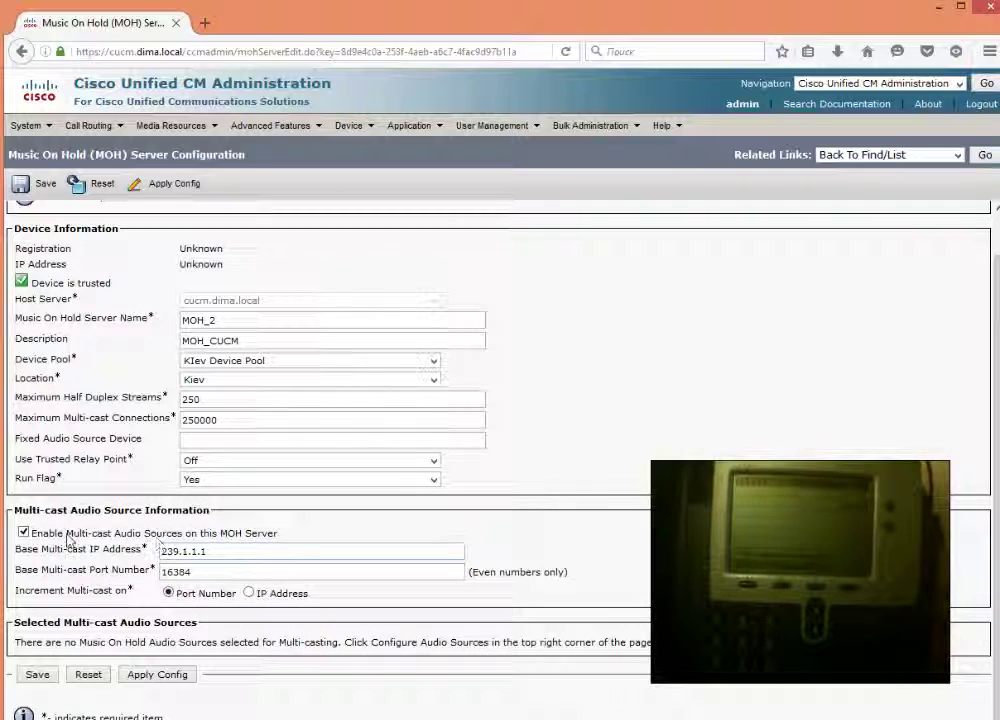
pyautogui.moveTo(66, 533); pyautogui.dragTo(244, 532)
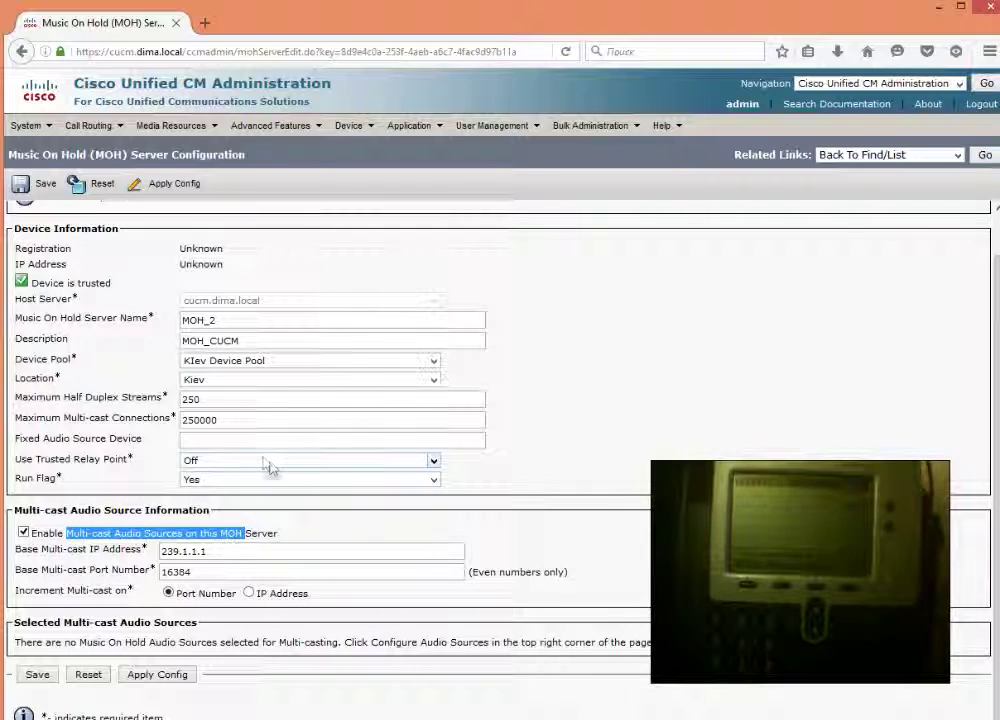
# Save the MOH_2 server settings and apply the configuration to the device
pyautogui.click(38, 183)
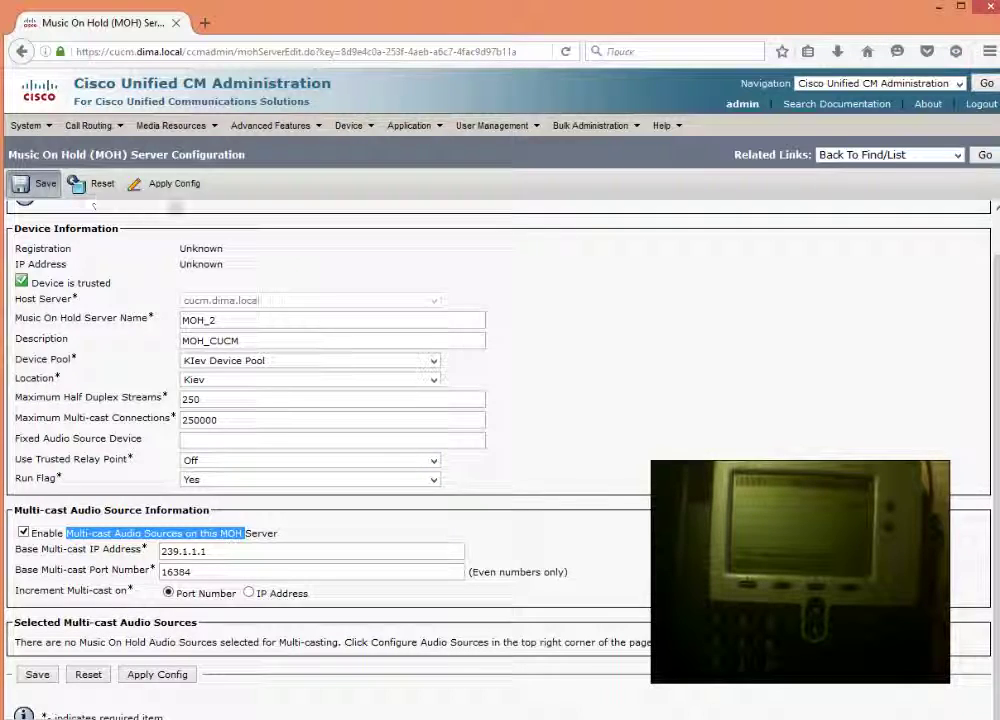
pyautogui.click(626, 344)
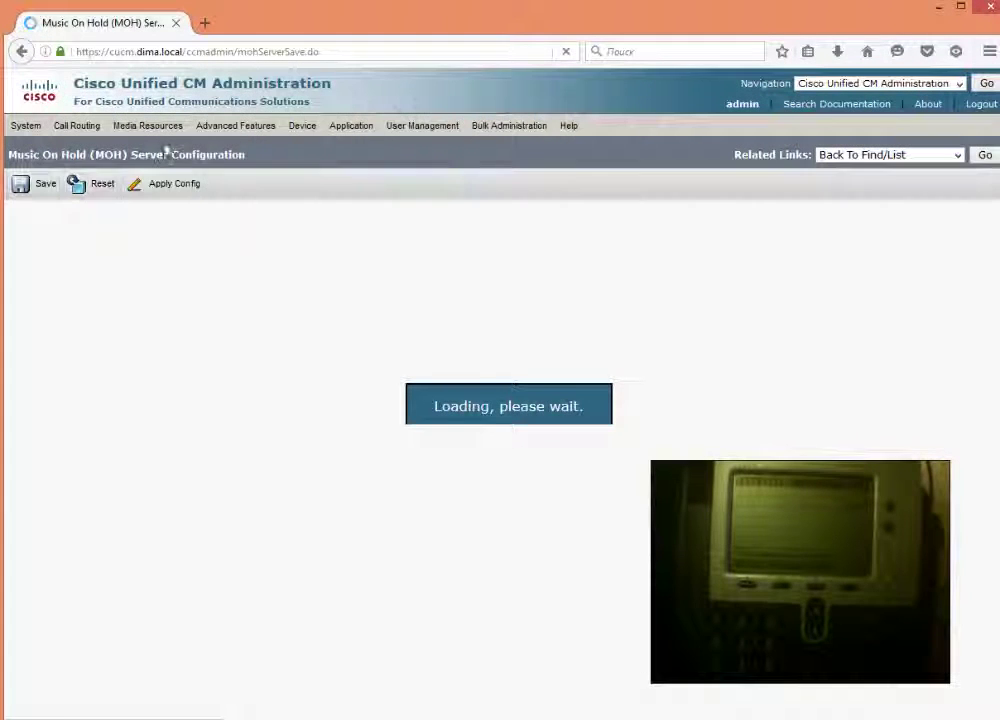
pyautogui.click(160, 185)
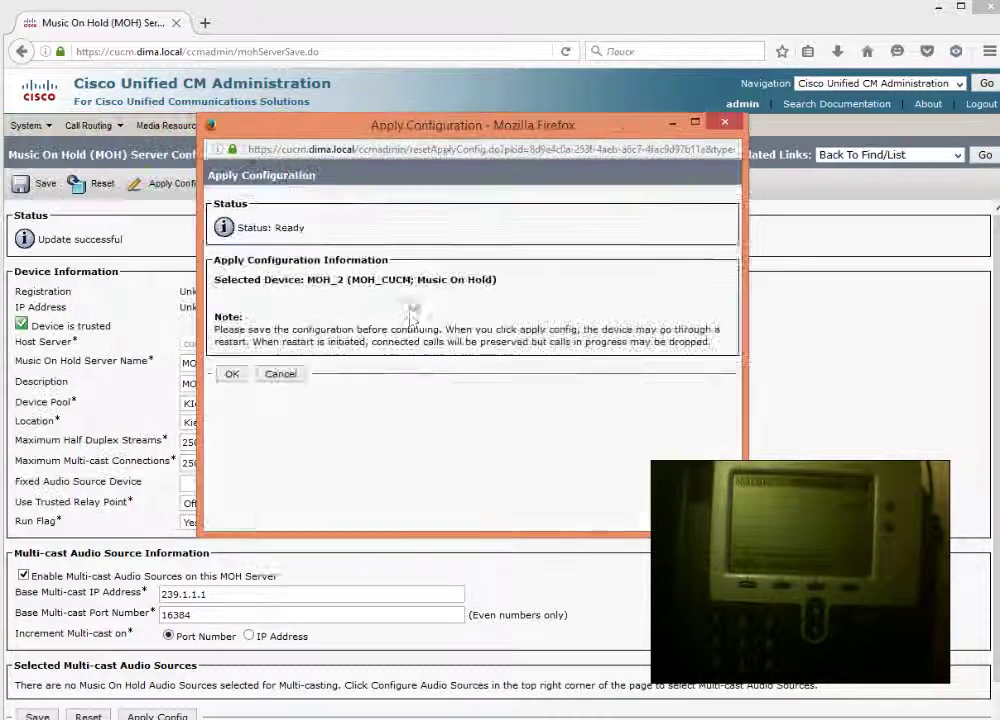
pyautogui.click(231, 374)
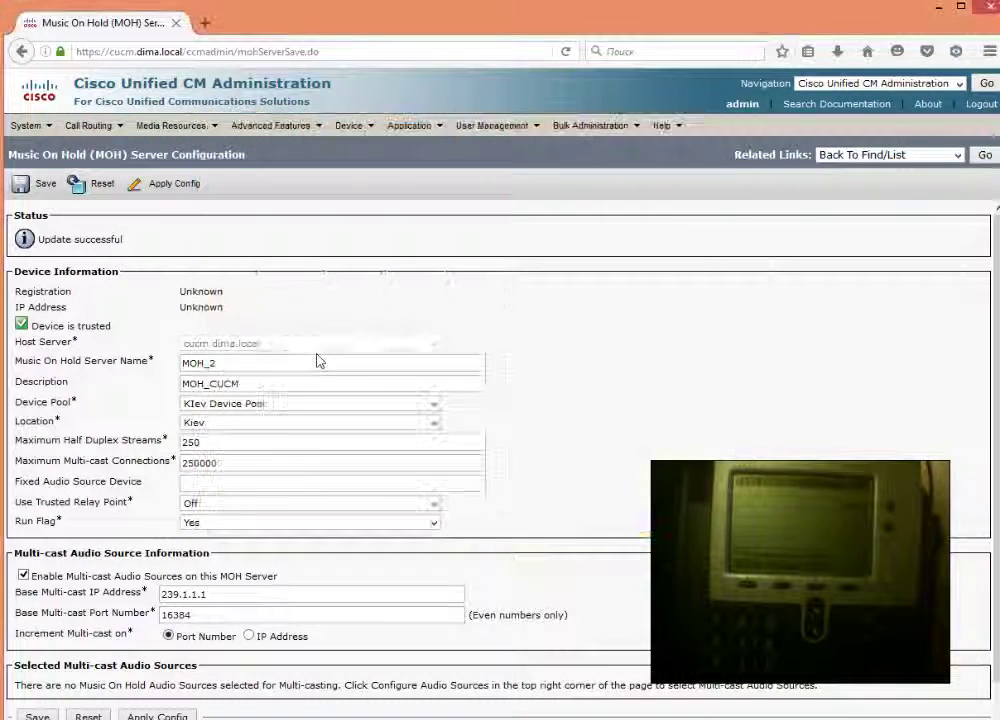
# Upload sktybin-onhold.wav from the tftpd64 folder as a Music On Hold audio file and refresh the file list
pyautogui.click(172, 125)
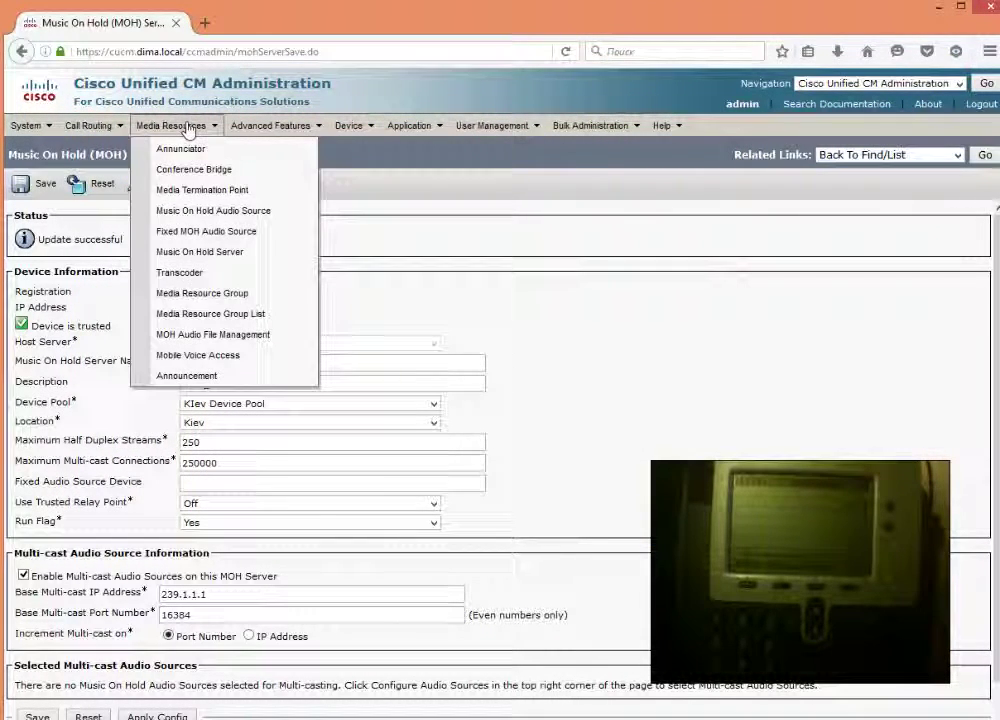
pyautogui.click(214, 338)
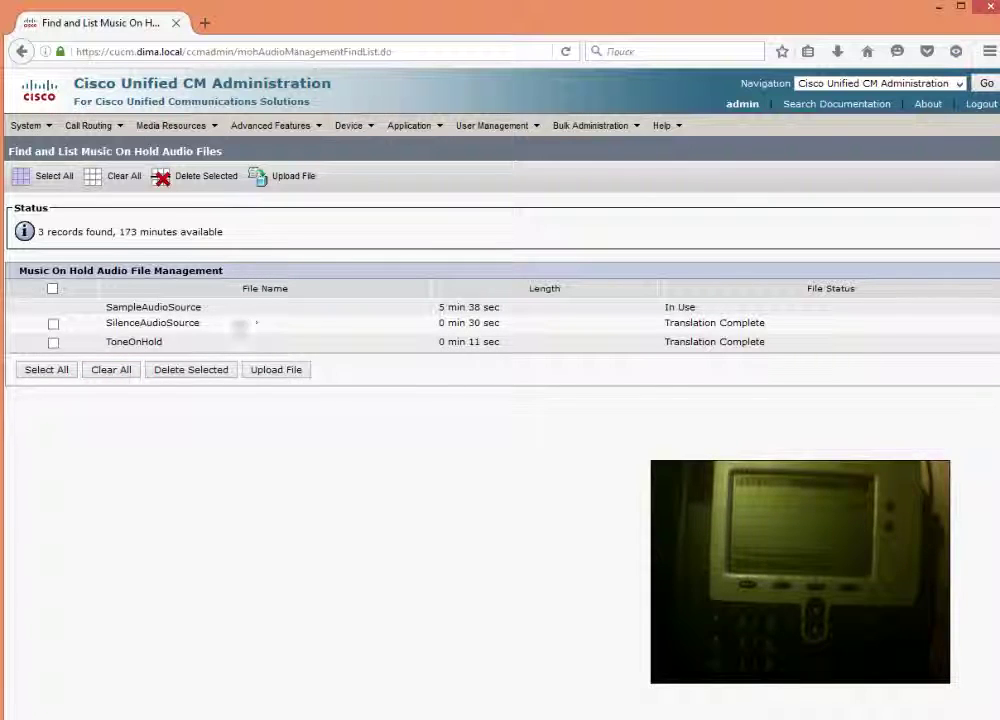
pyautogui.click(255, 187)
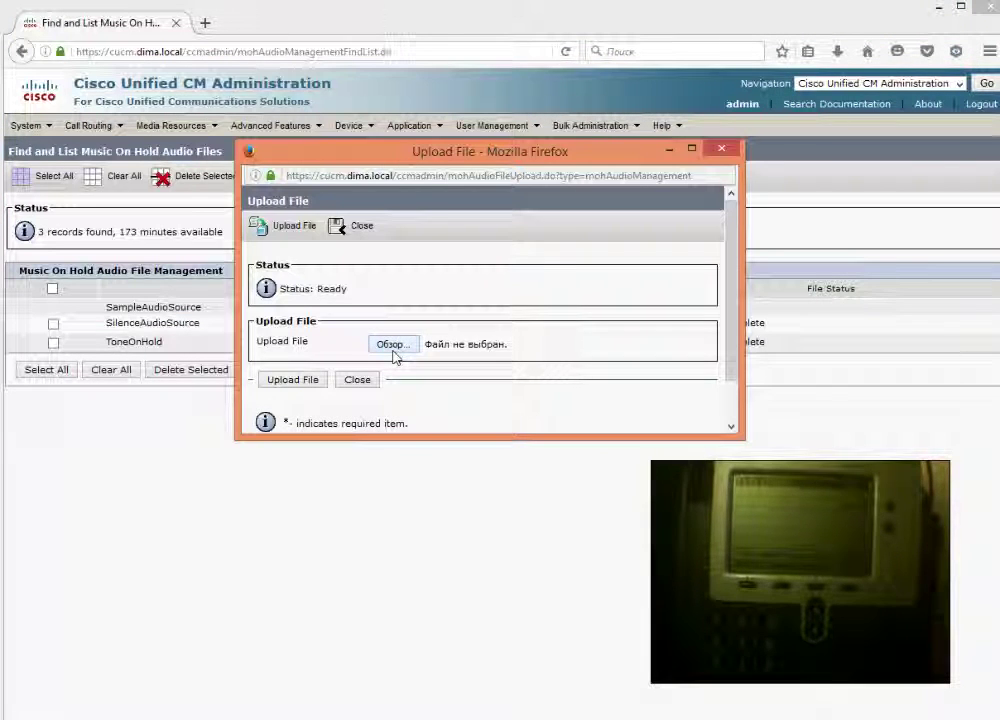
pyautogui.click(395, 355)
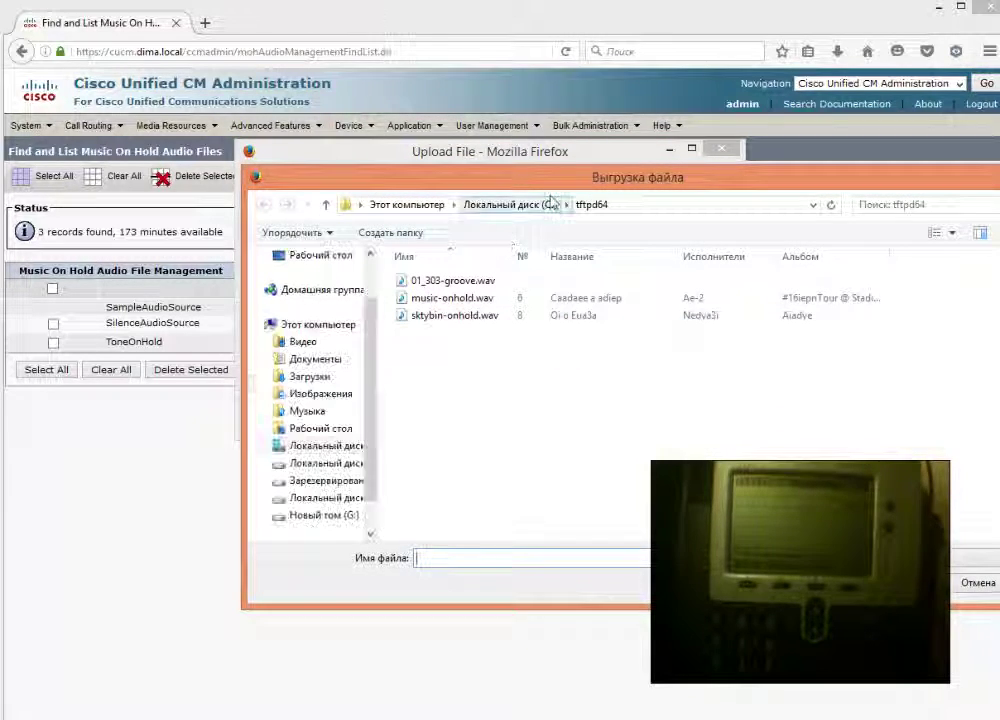
pyautogui.click(418, 317)
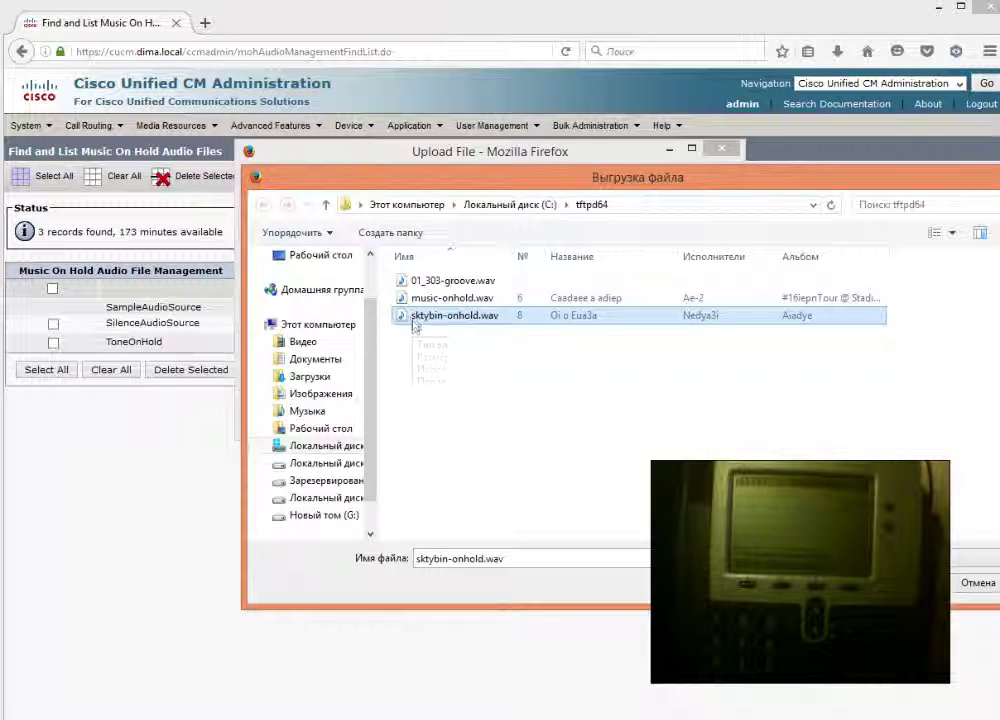
pyautogui.doubleClick(413, 317)
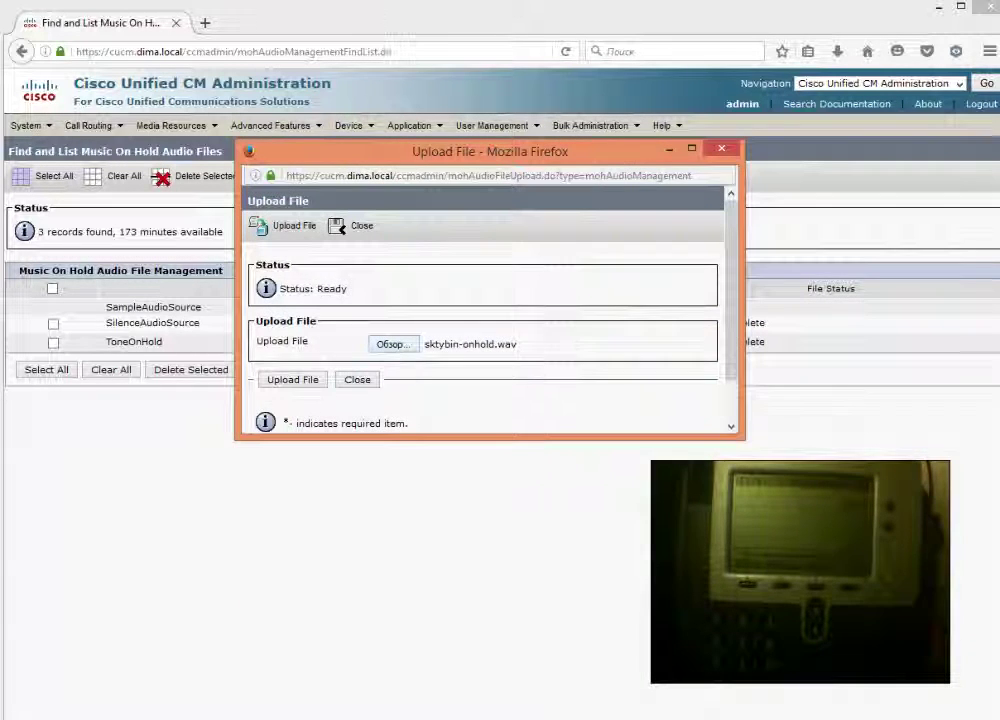
pyautogui.click(300, 382)
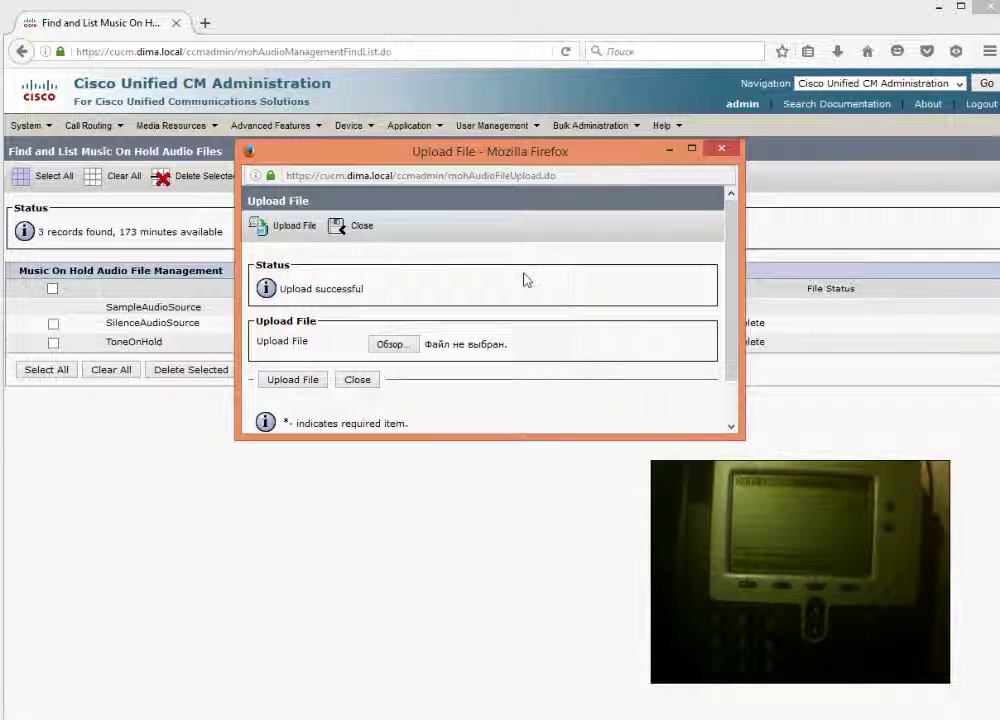
pyautogui.click(370, 382)
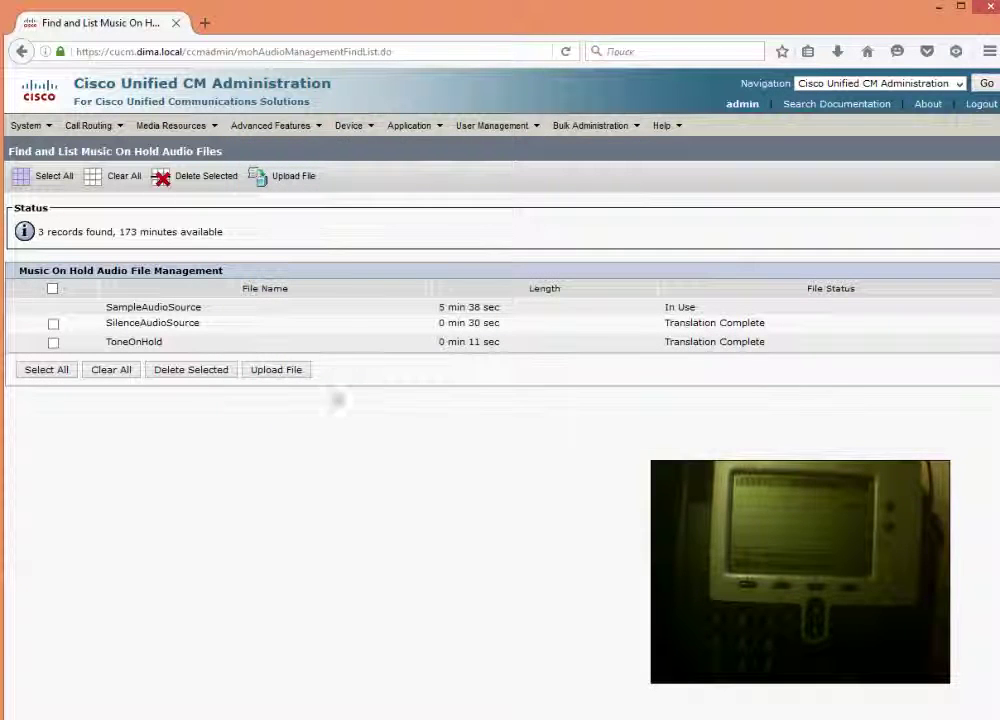
pyautogui.click(565, 51)
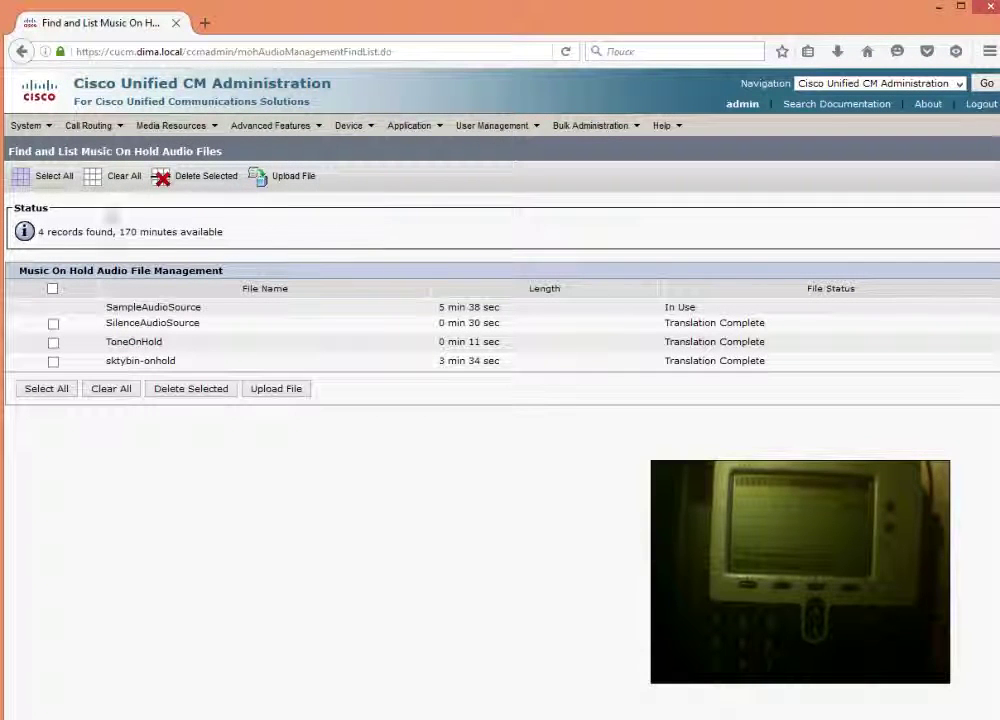
# Add a new Music On Hold audio source with stream number 2 and source file sktybin-onhold
pyautogui.click(145, 125)
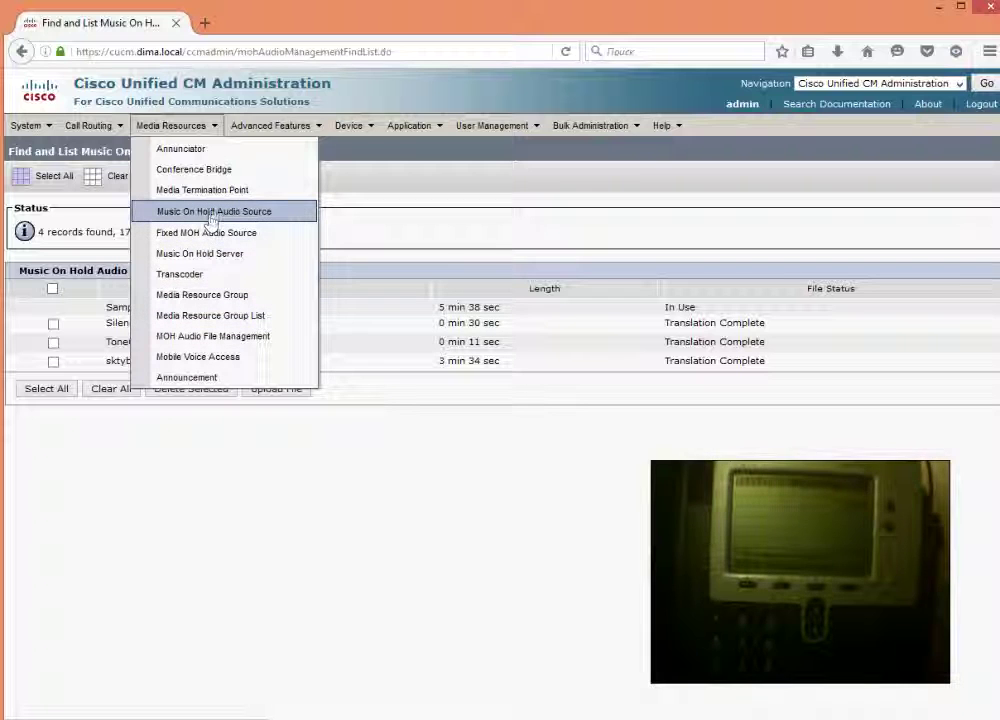
pyautogui.click(212, 213)
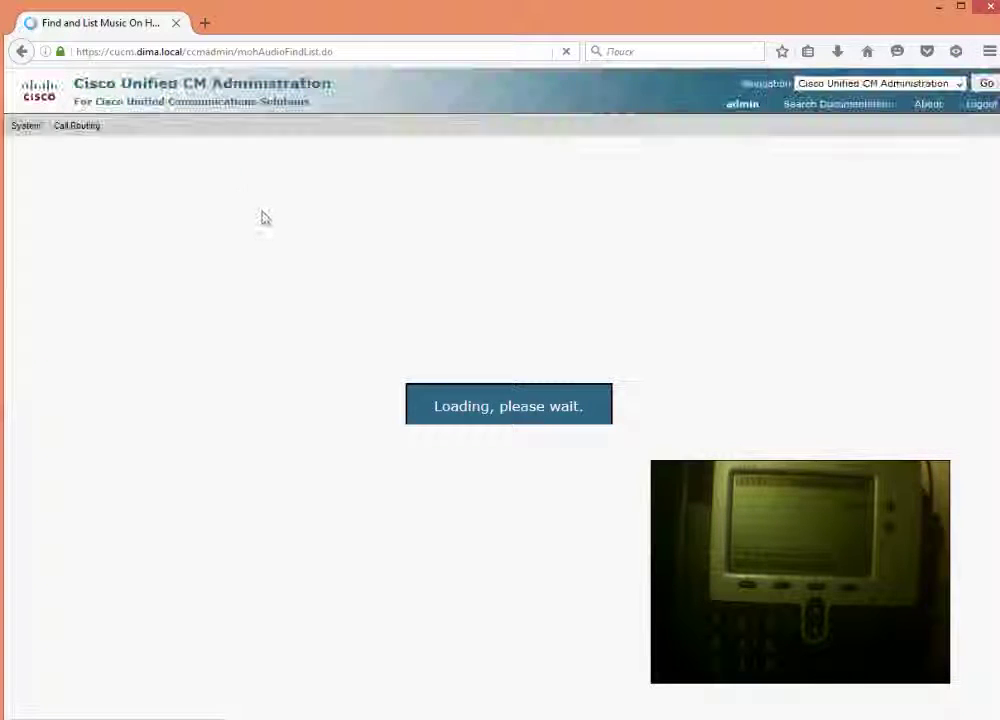
pyautogui.click(48, 290)
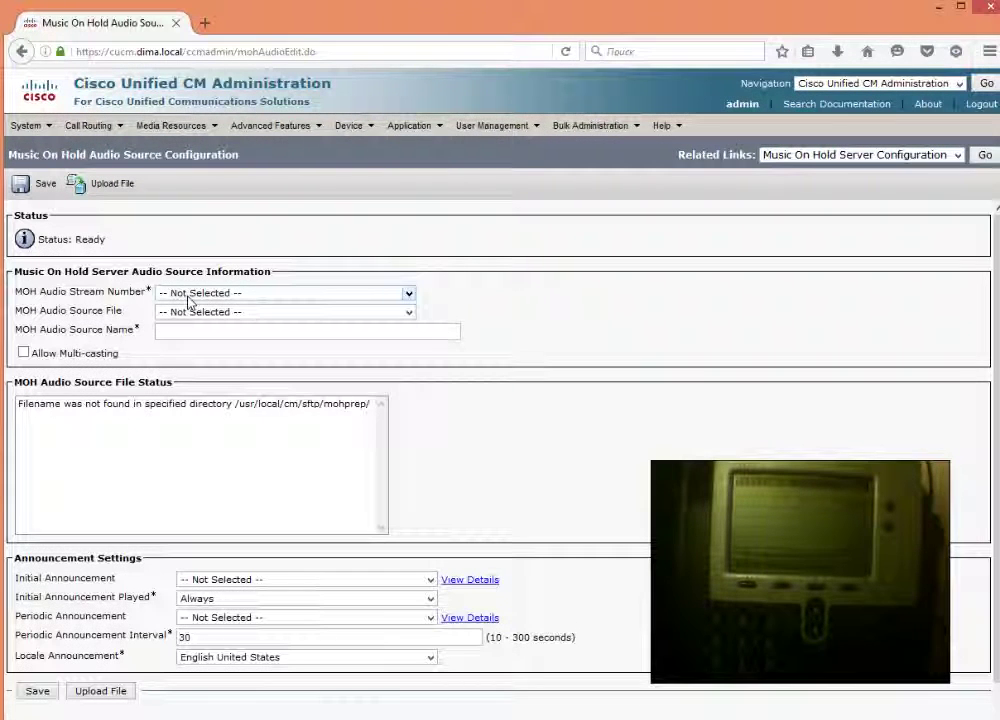
pyautogui.click(256, 293)
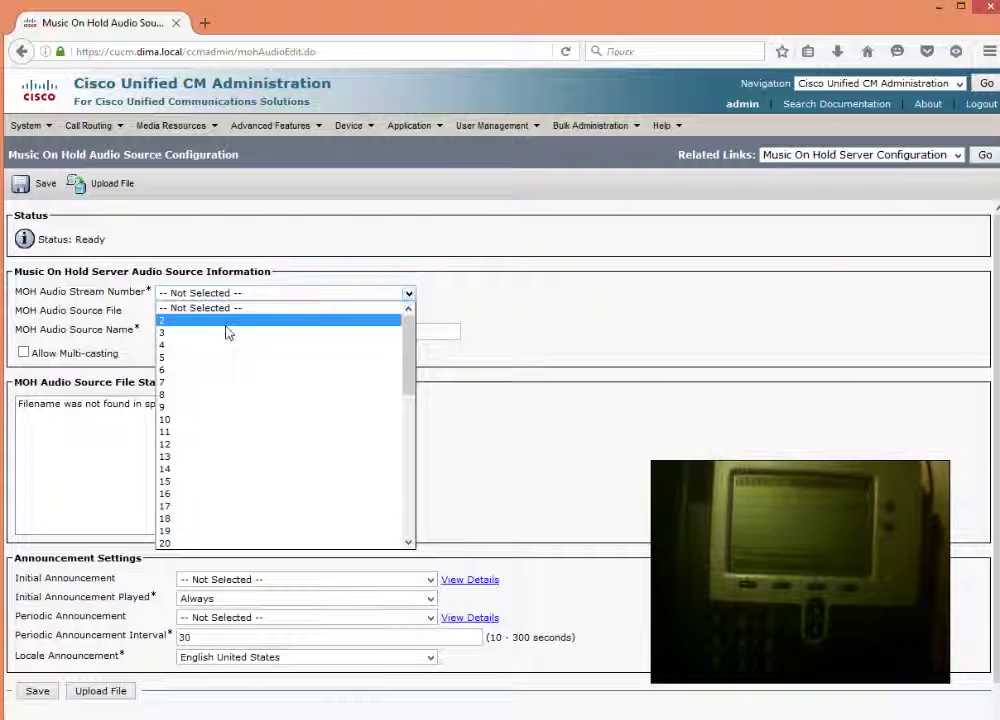
pyautogui.click(225, 321)
pyautogui.click(225, 311)
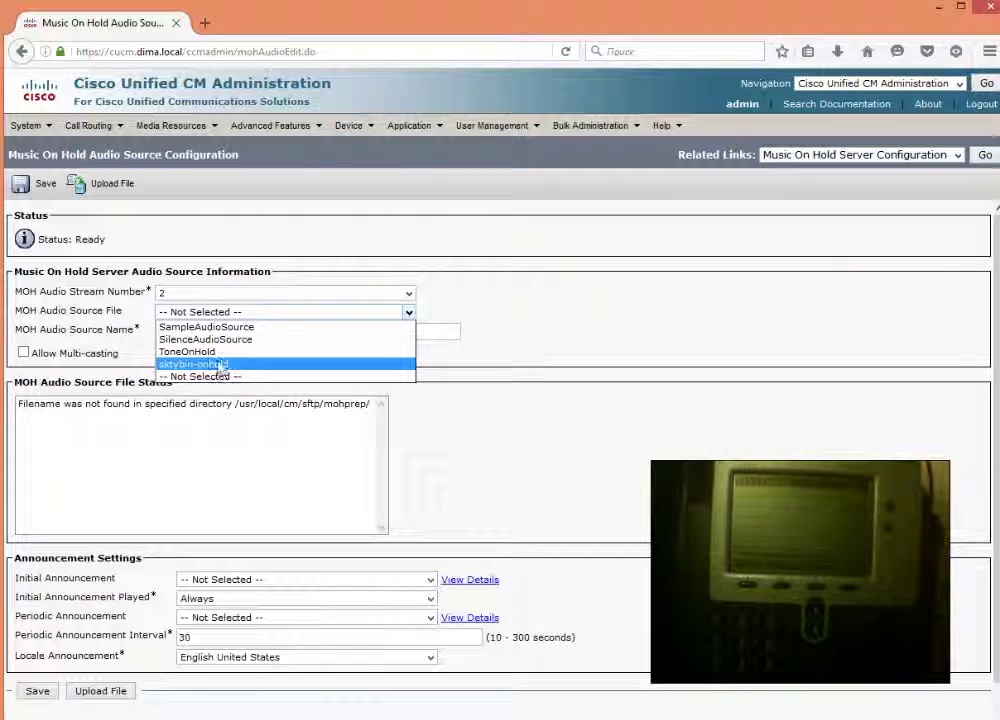
pyautogui.click(220, 364)
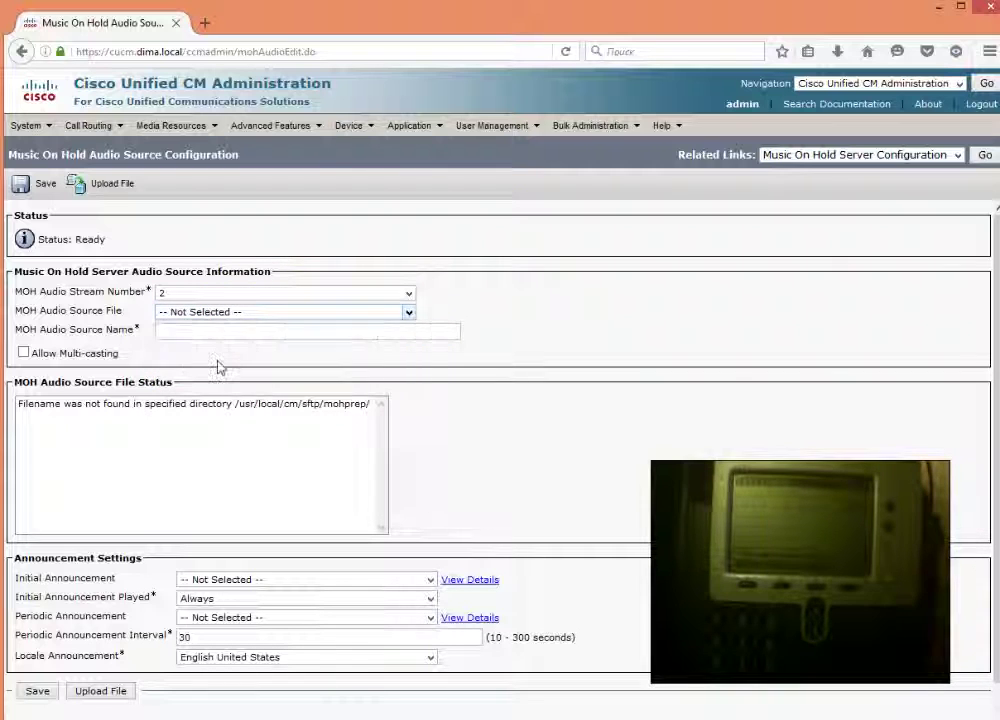
# Name the audio source sktybin-onhold.wav, allow multi-casting for it, and save it
pyautogui.click(162, 330)
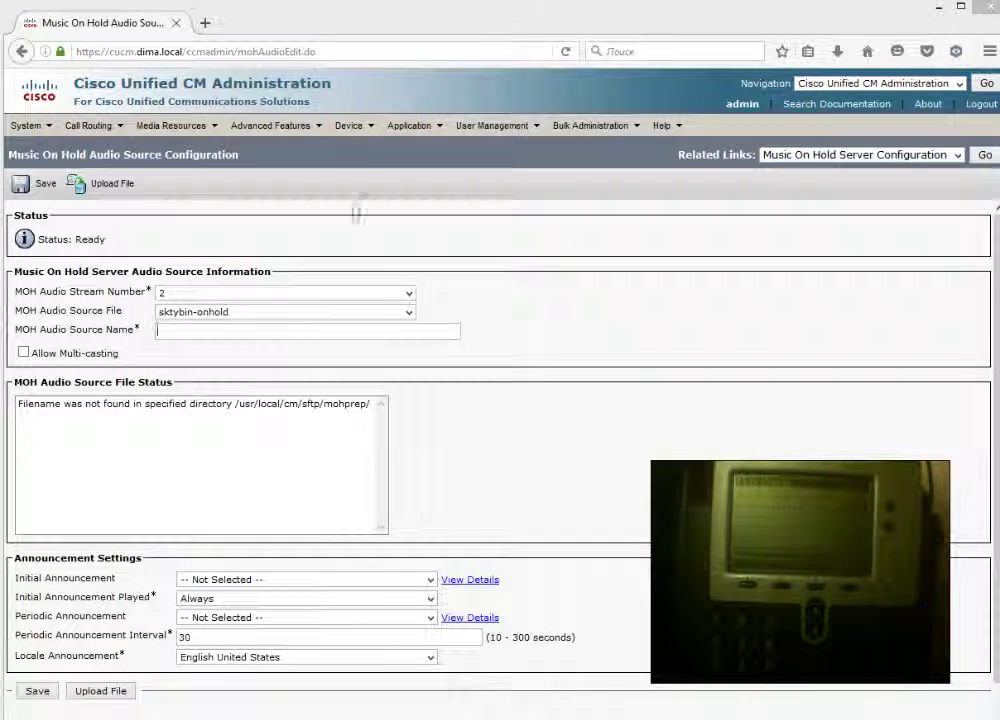
pyautogui.click(168, 331)
pyautogui.hotkey('ctrl', 'v')
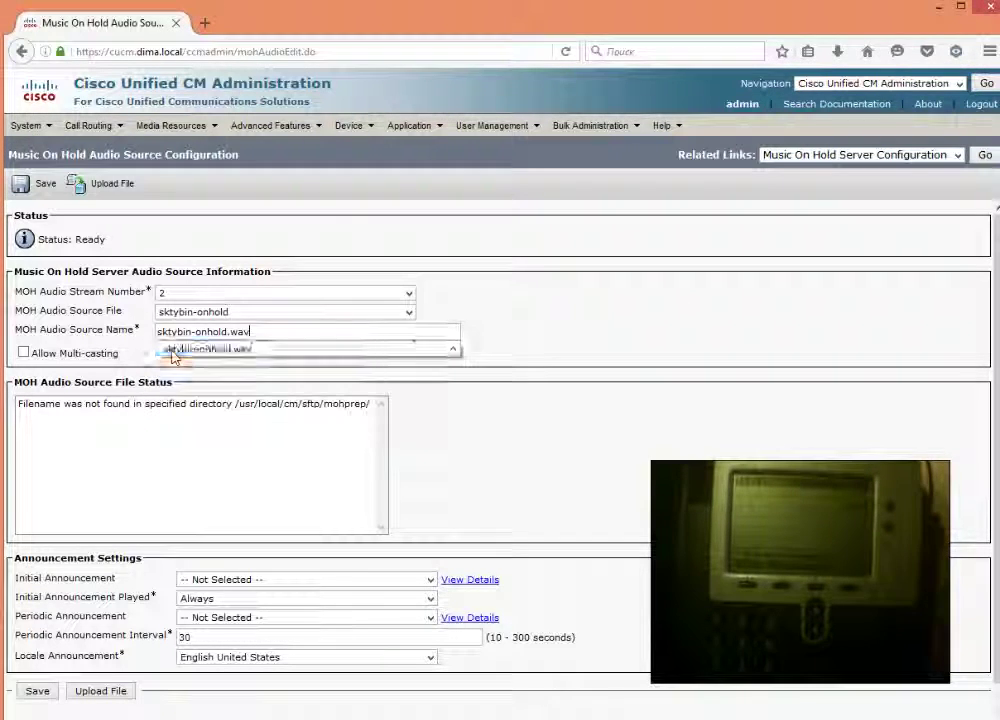
pyautogui.click(200, 348)
pyautogui.click(62, 355)
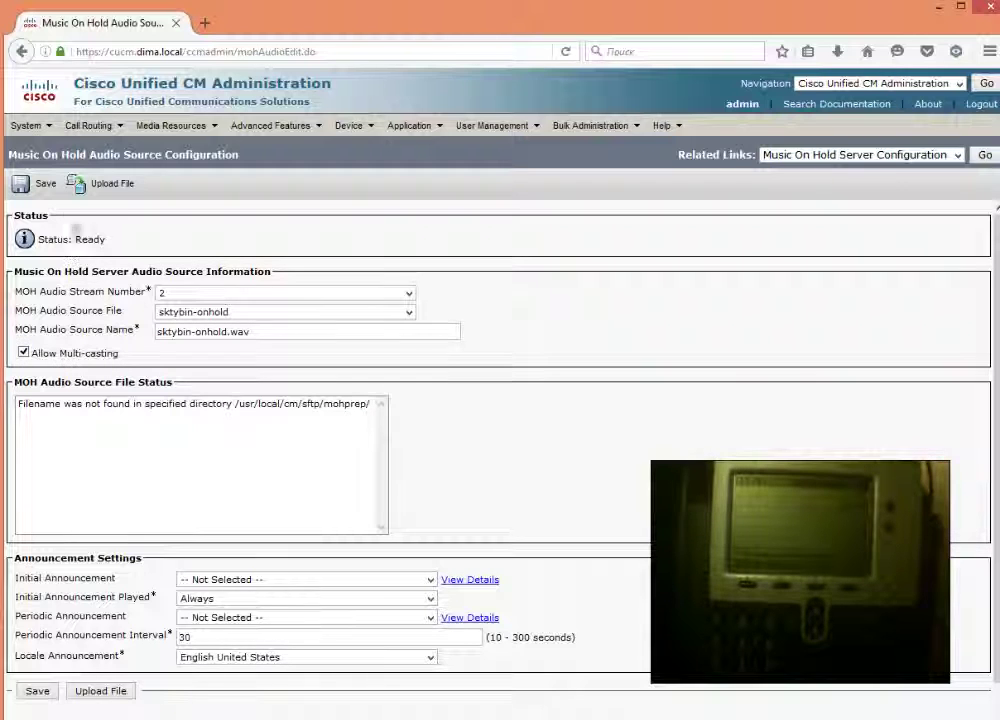
pyautogui.click(35, 188)
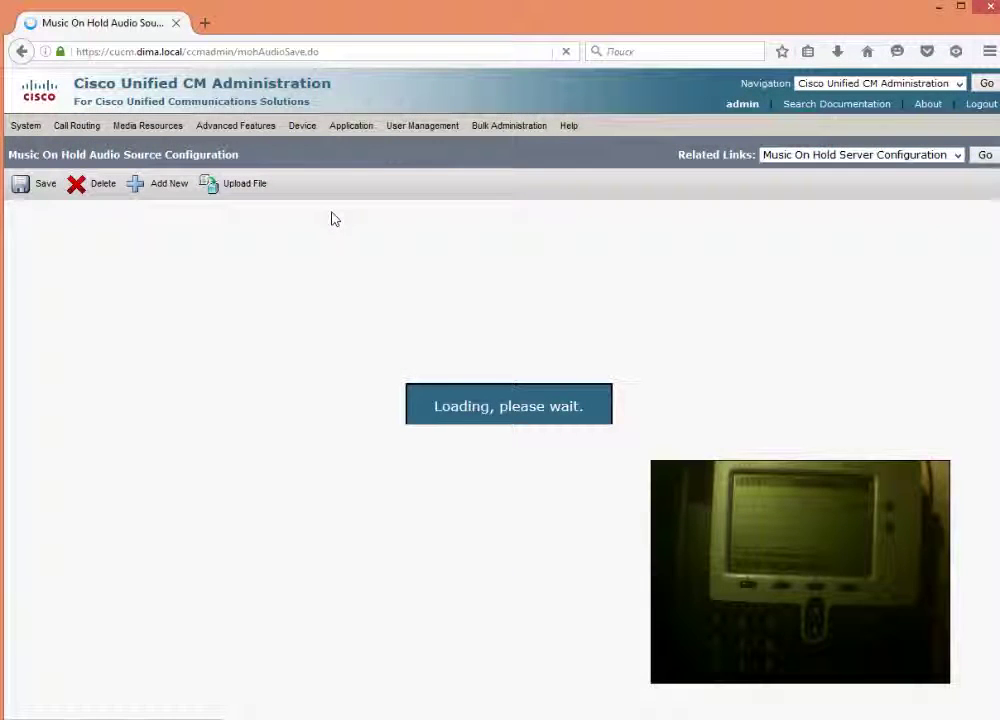
# Review the output files listed in the new audio source's file status and the rest of its configuration page
pyautogui.moveTo(54, 401); pyautogui.dragTo(85, 483)
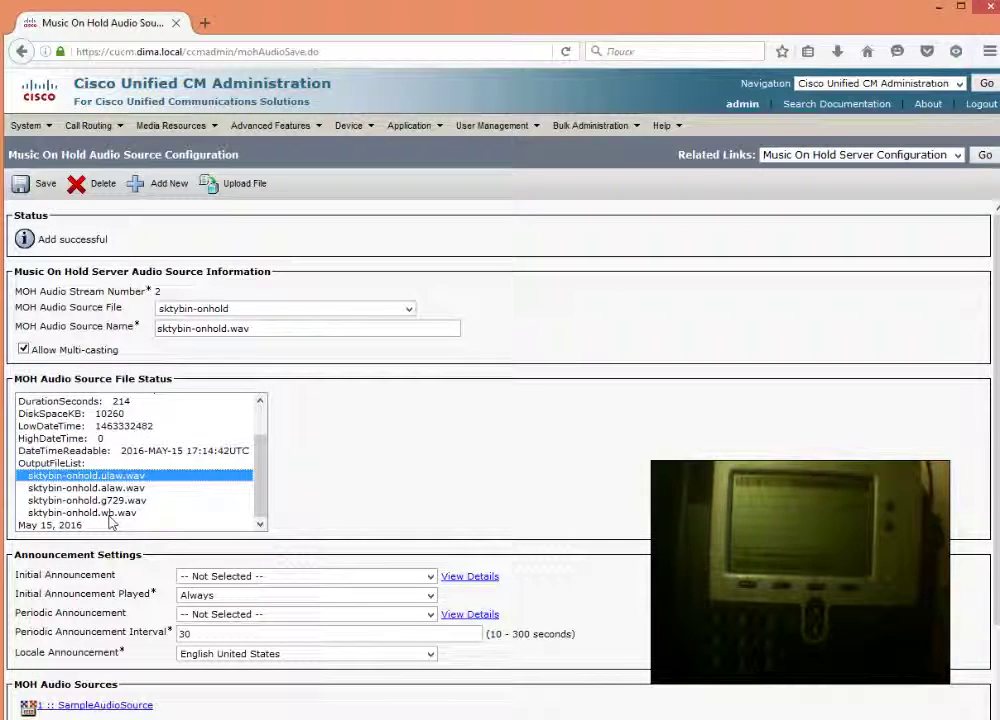
pyautogui.click(121, 512)
pyautogui.scroll(-2, 221, 502)
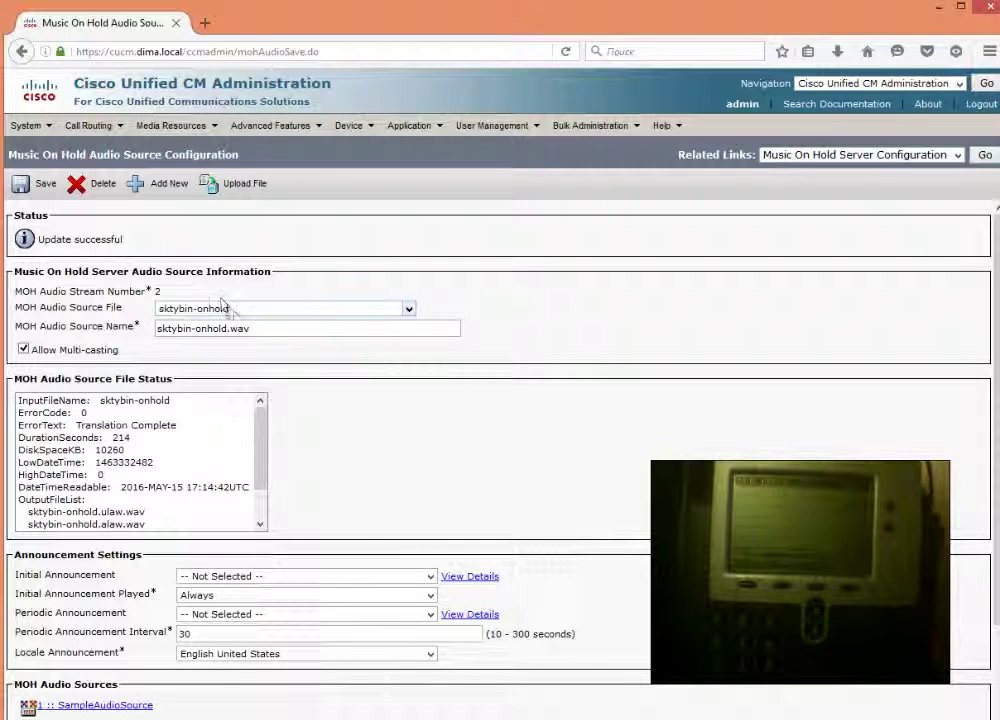
pyautogui.moveTo(417, 133)
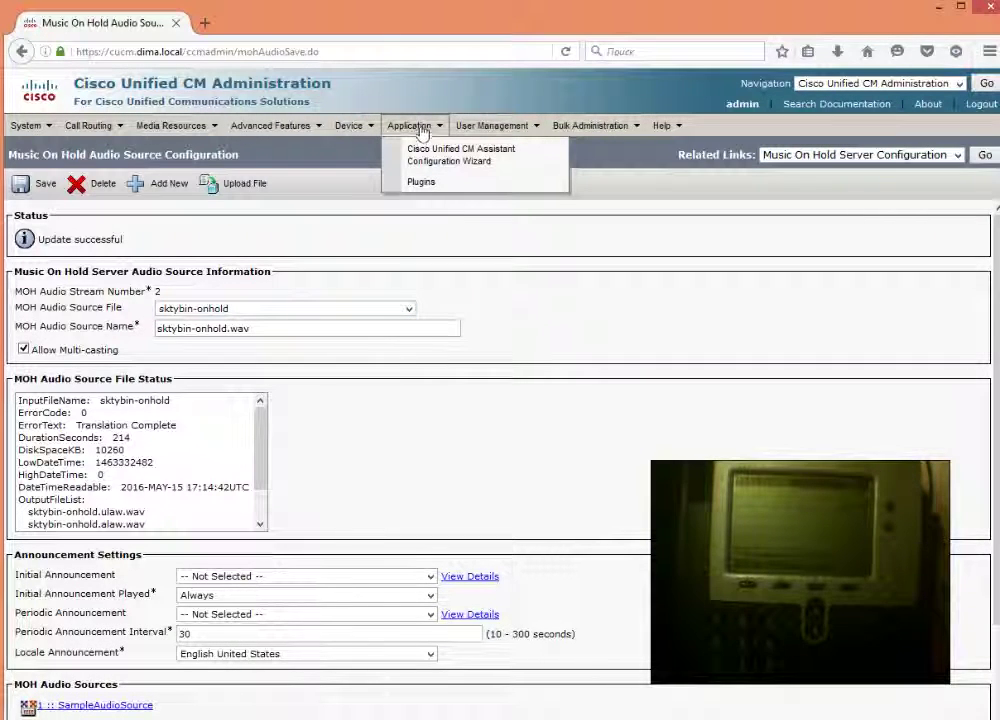
# Open the bulk update for phones, find all phones by device name without a search filter, and continue to the update settings
pyautogui.moveTo(478, 133)
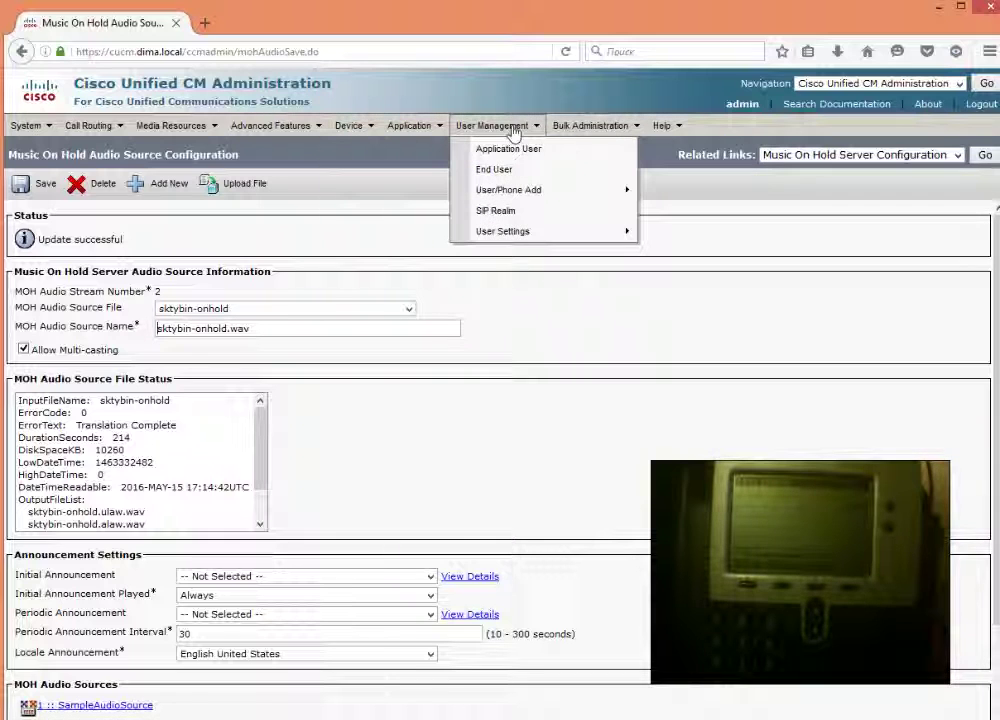
pyautogui.moveTo(632, 128)
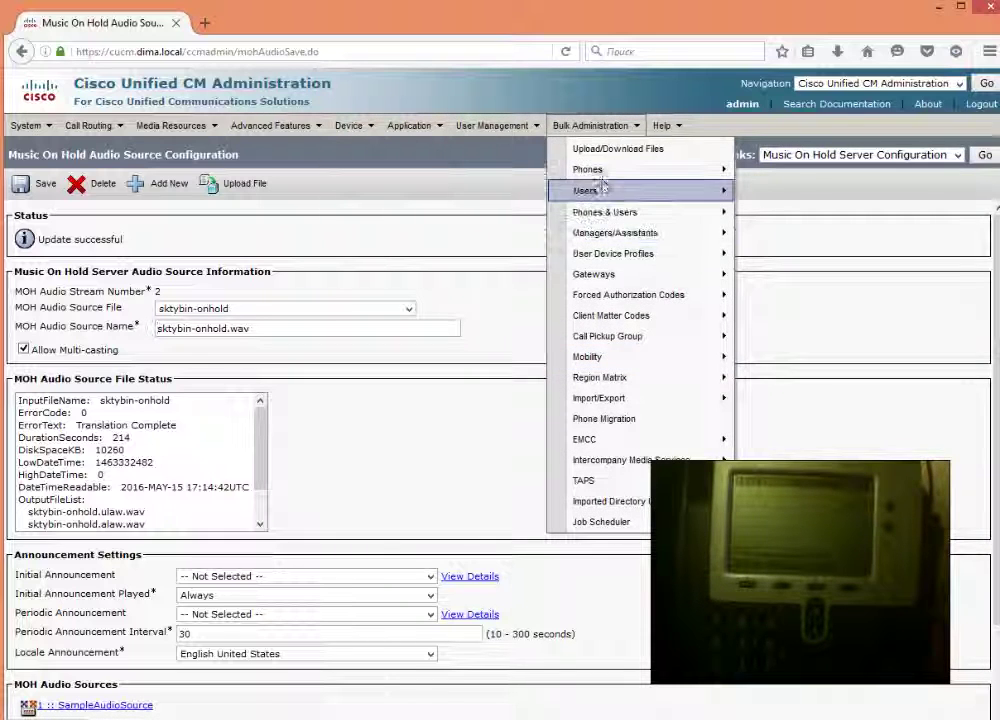
pyautogui.moveTo(590, 172)
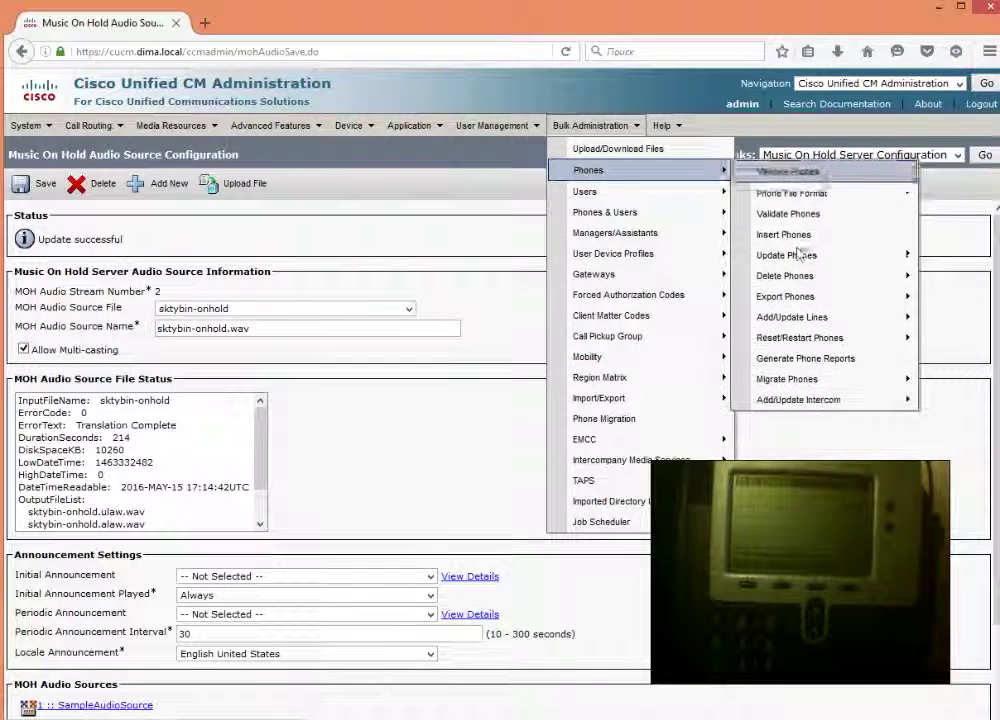
pyautogui.moveTo(787, 254)
pyautogui.click(616, 262)
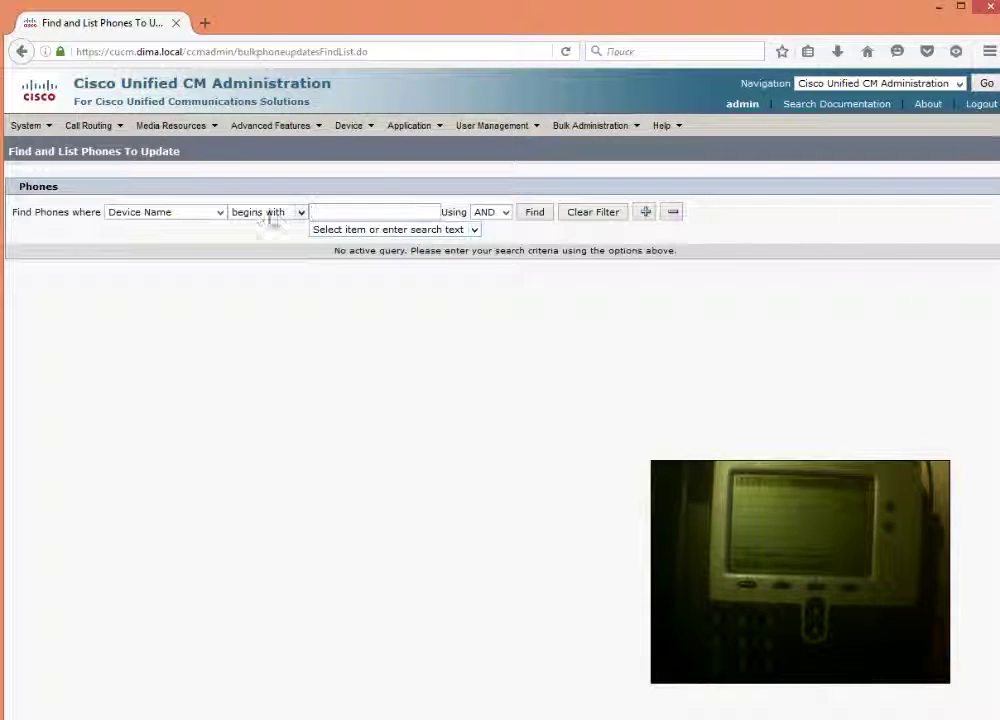
pyautogui.click(165, 212)
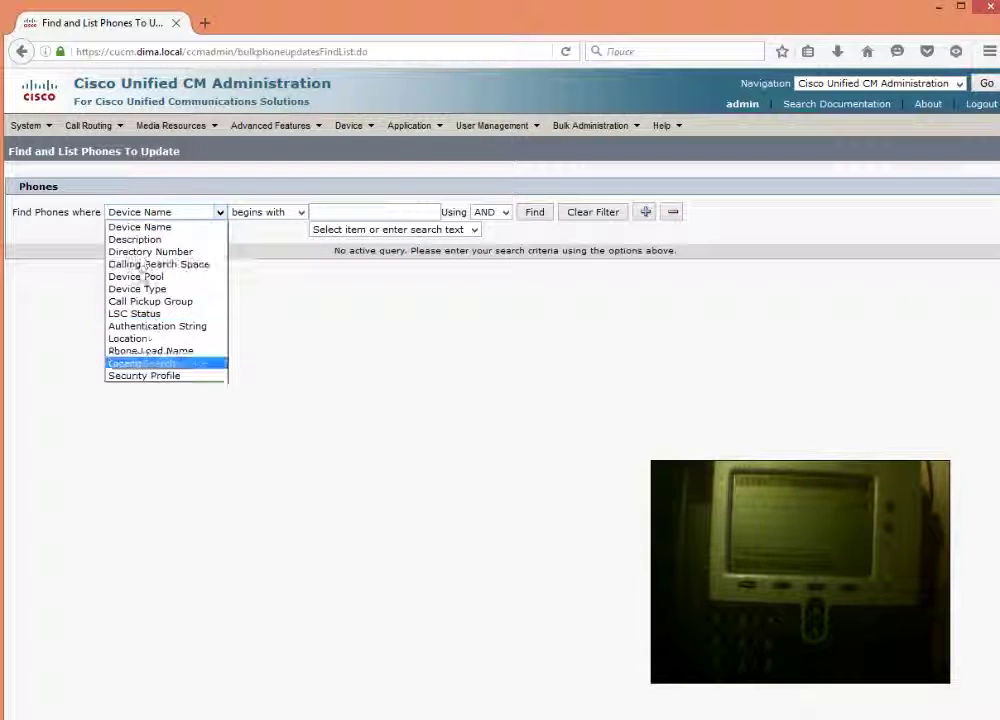
pyautogui.click(140, 227)
pyautogui.click(537, 213)
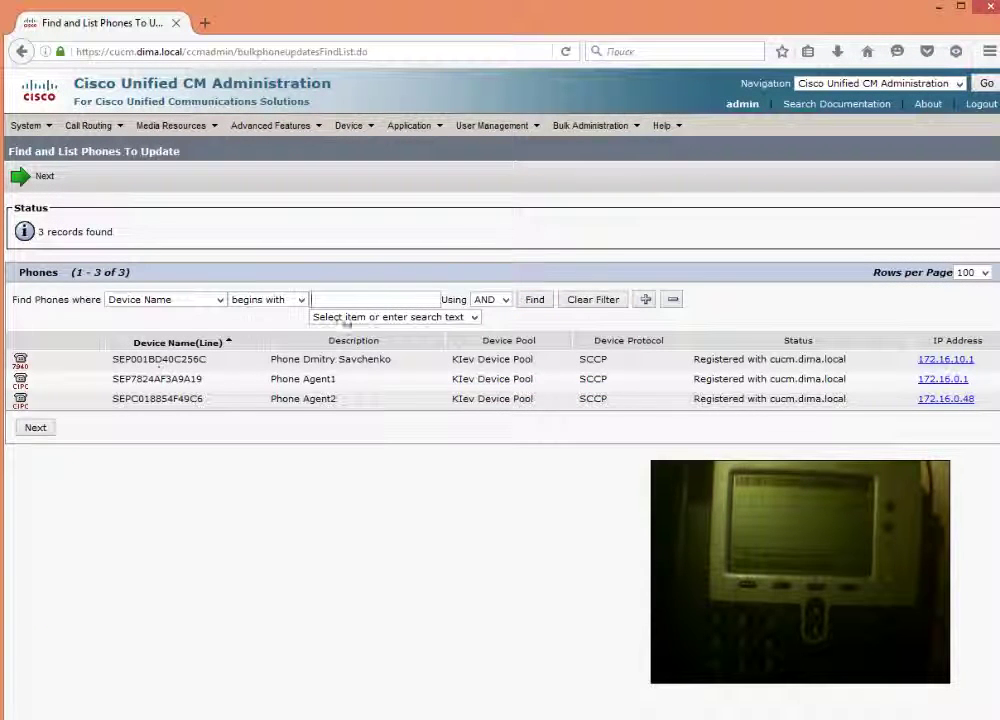
pyautogui.click(35, 428)
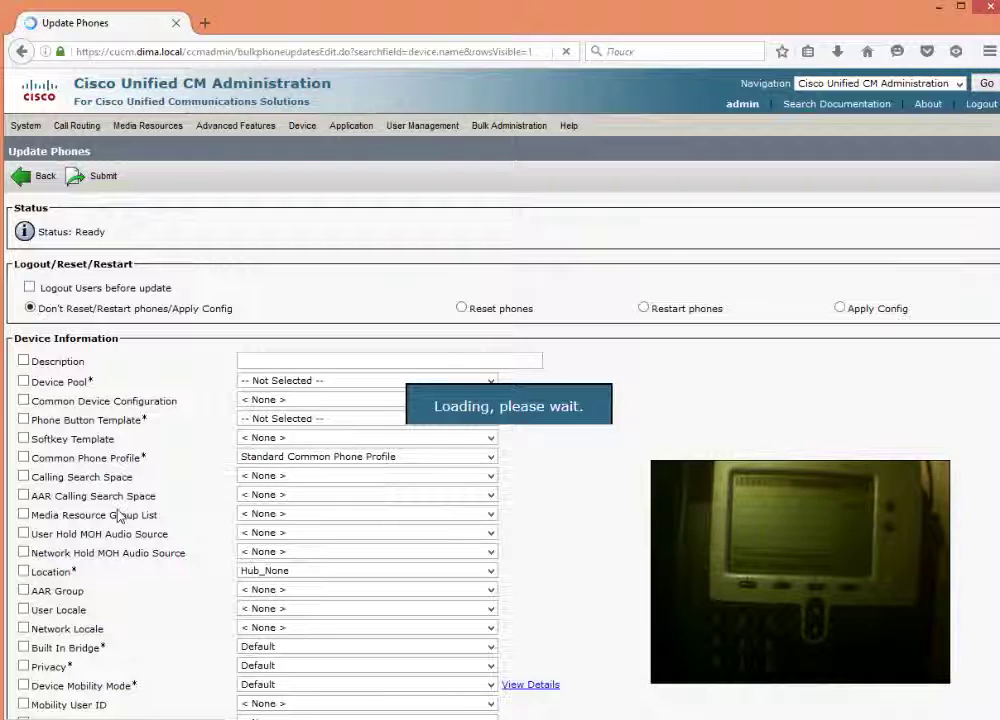
# Enable the User Hold and Network Hold MOH Audio Source fields for update and set both to 2-sktybin-onhold.wav
pyautogui.click(23, 534)
pyautogui.click(297, 533)
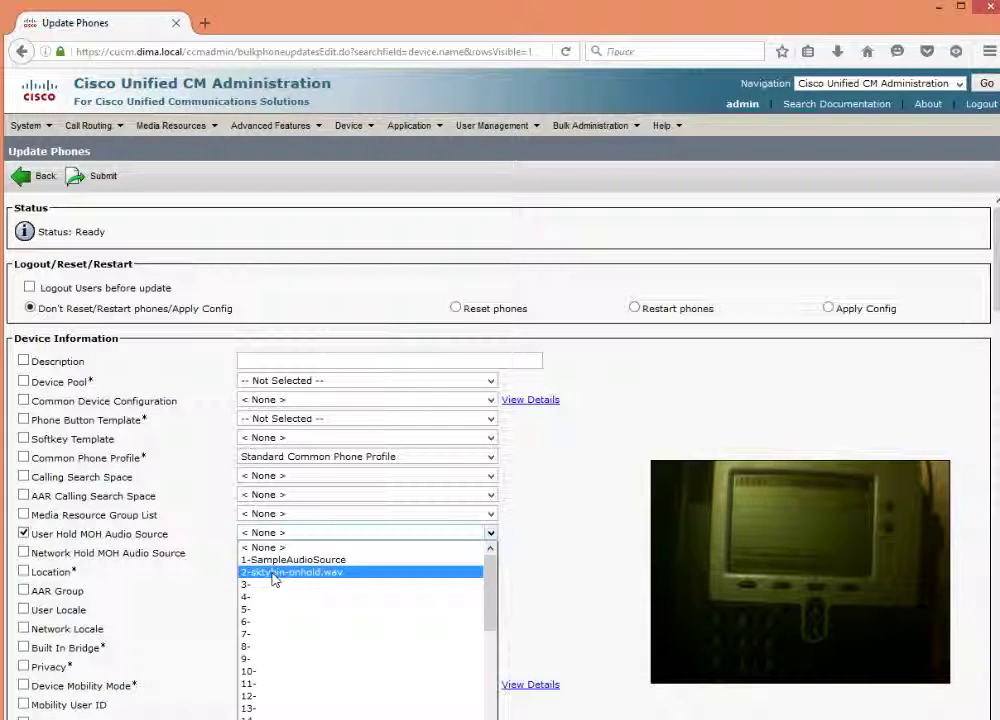
pyautogui.click(274, 572)
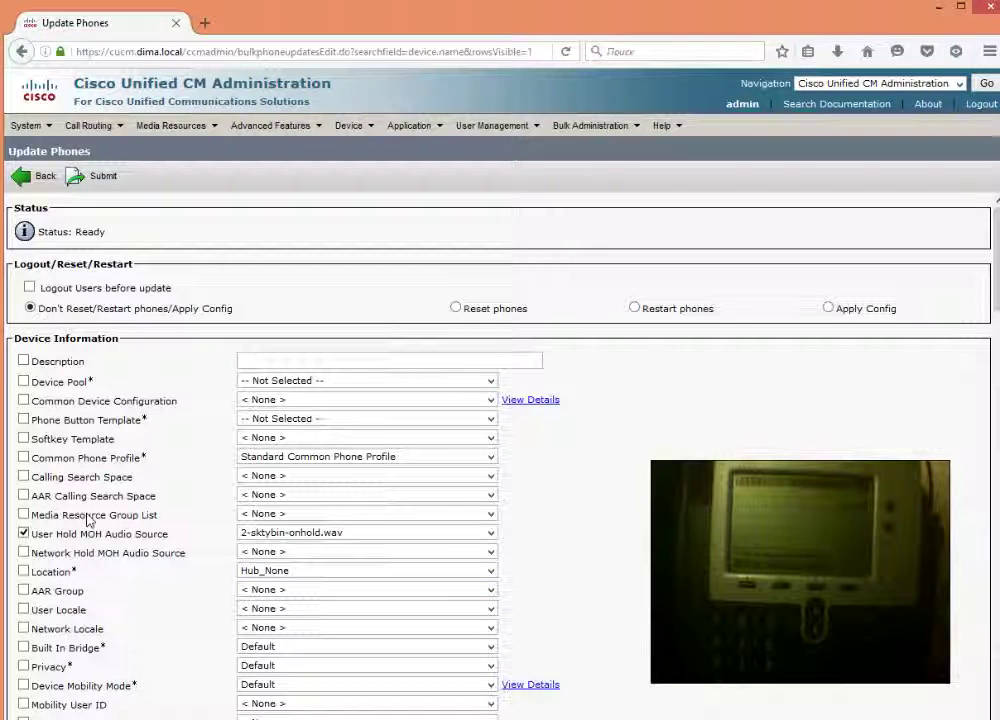
pyautogui.click(23, 553)
pyautogui.click(290, 552)
pyautogui.click(265, 593)
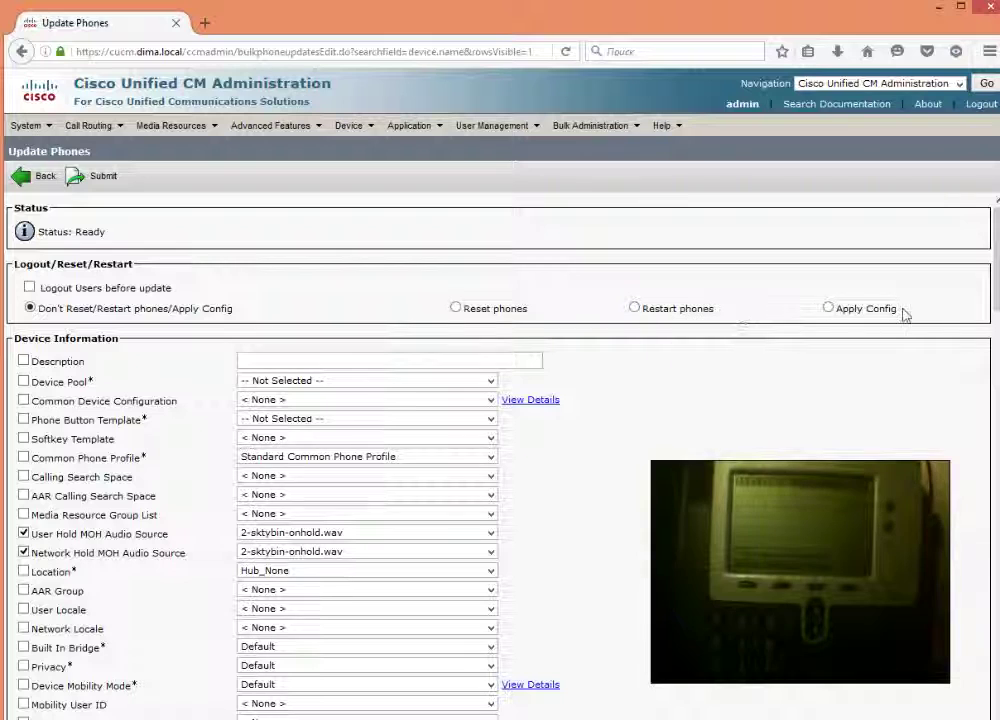
# Choose to reset the phones, set the update job to run immediately, and submit it
pyautogui.click(457, 309)
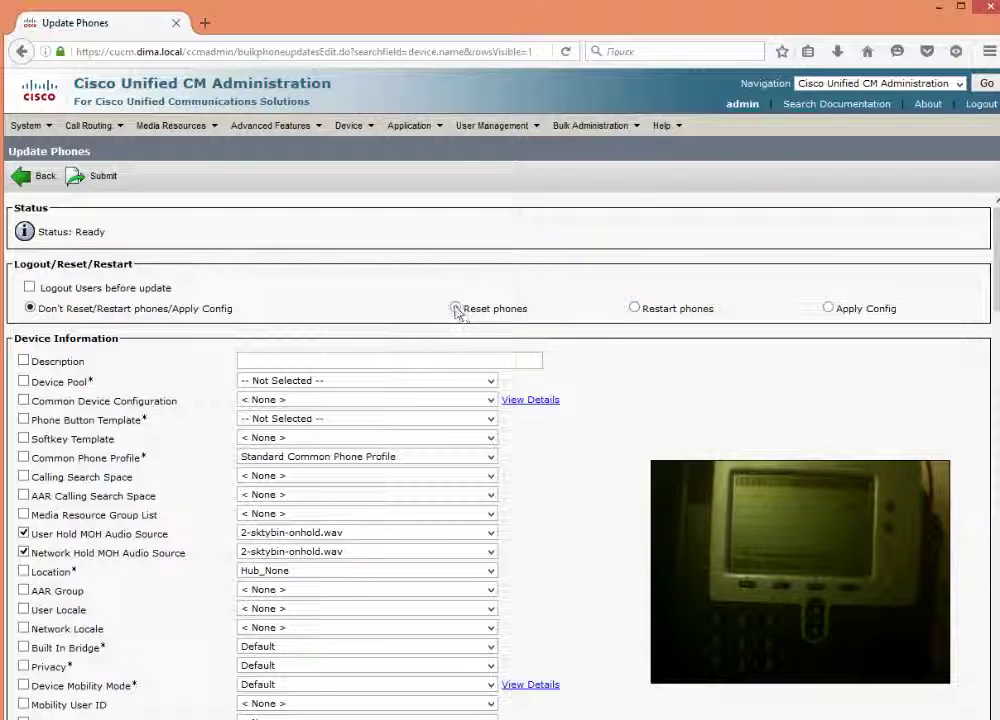
pyautogui.scroll(-10, 510, 300)
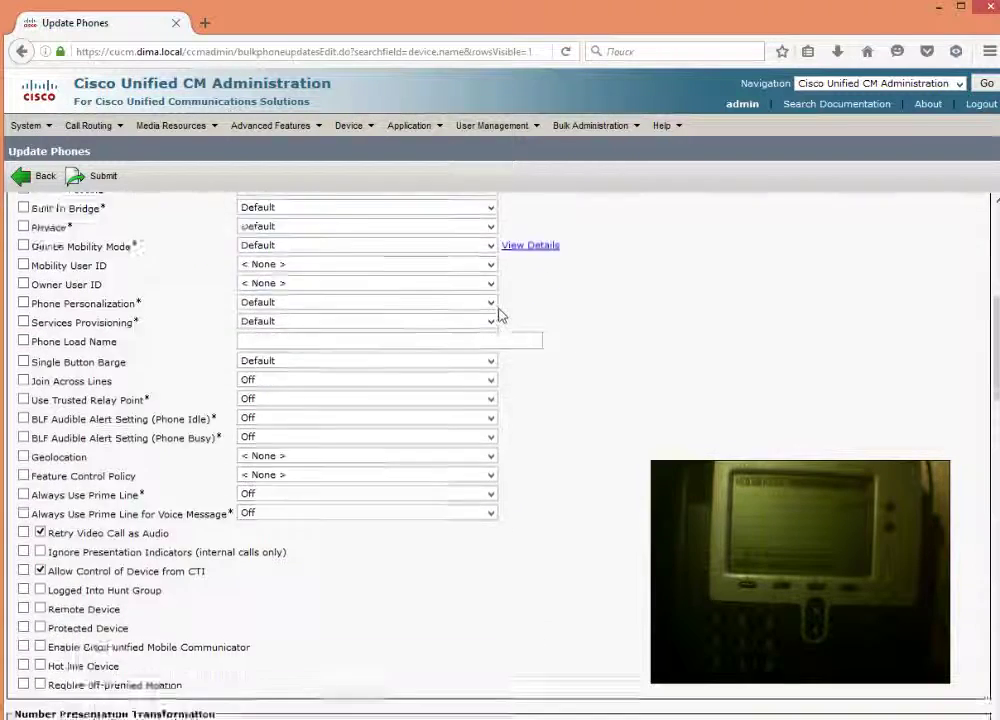
pyautogui.scroll(-15, 499, 363)
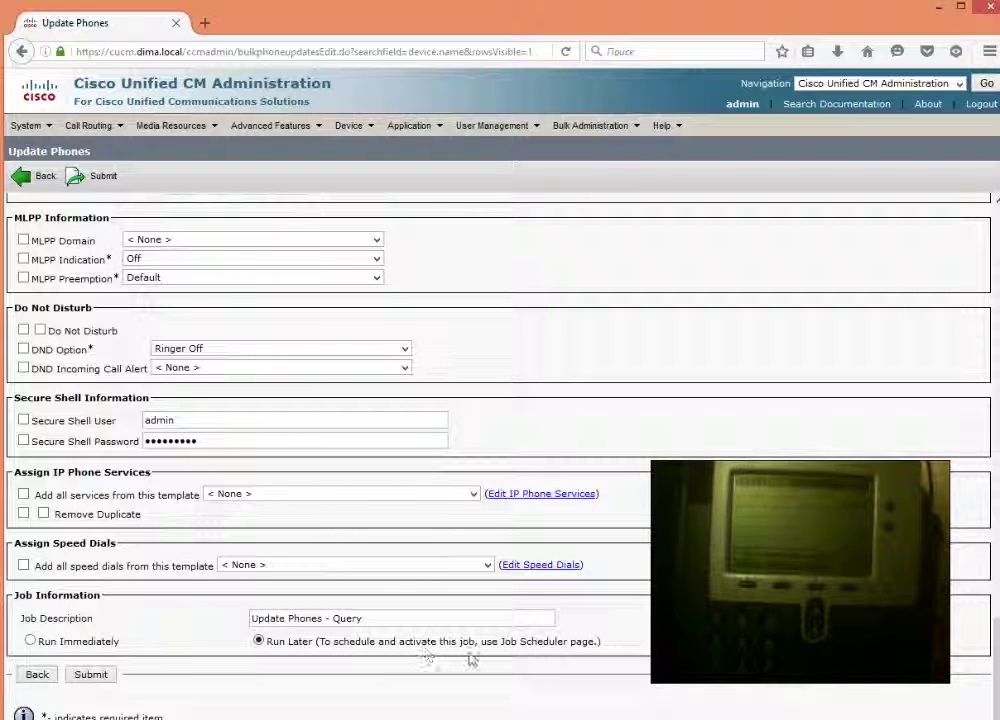
pyautogui.click(30, 640)
pyautogui.click(88, 674)
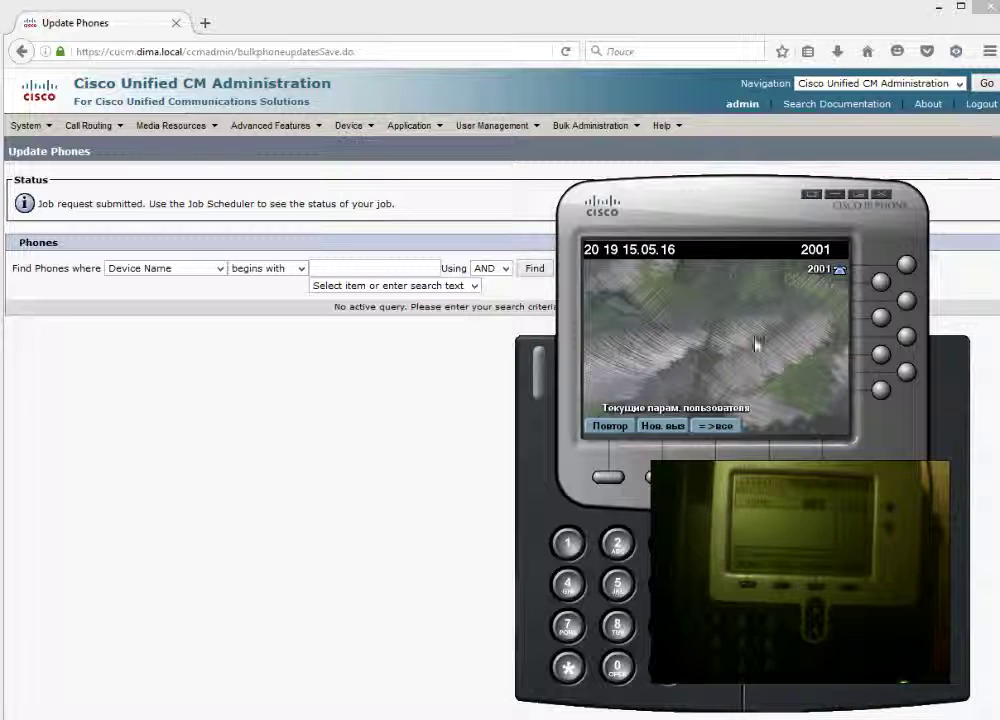
# Switch to Cisco Unified Serviceability and open the Control Center for feature services
pyautogui.click(885, 84)
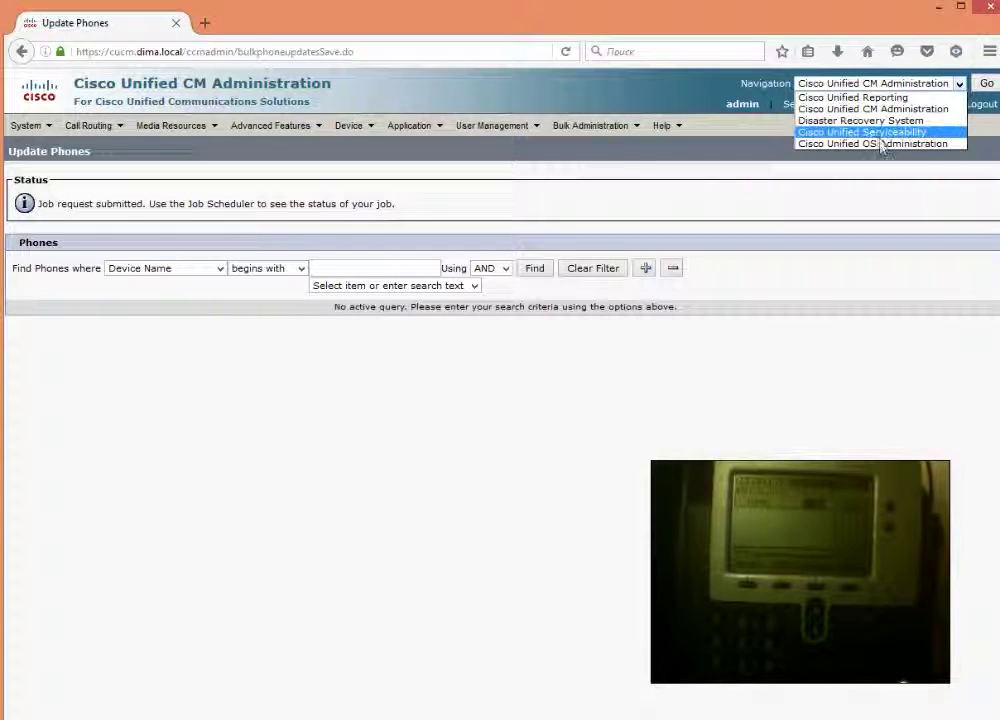
pyautogui.click(880, 132)
pyautogui.click(986, 83)
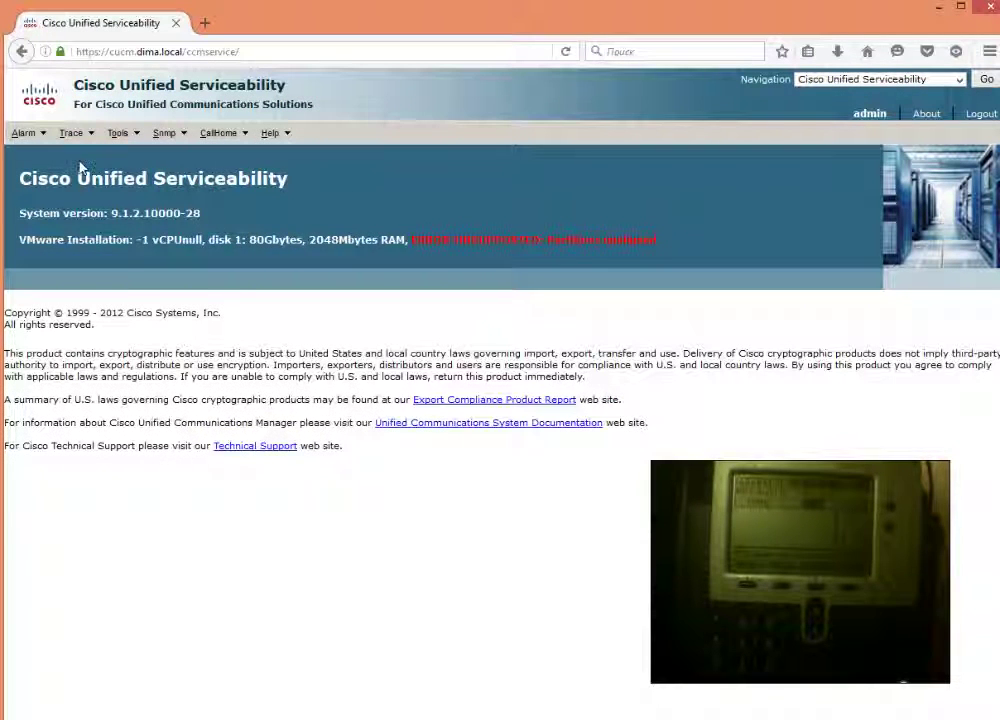
pyautogui.moveTo(118, 133)
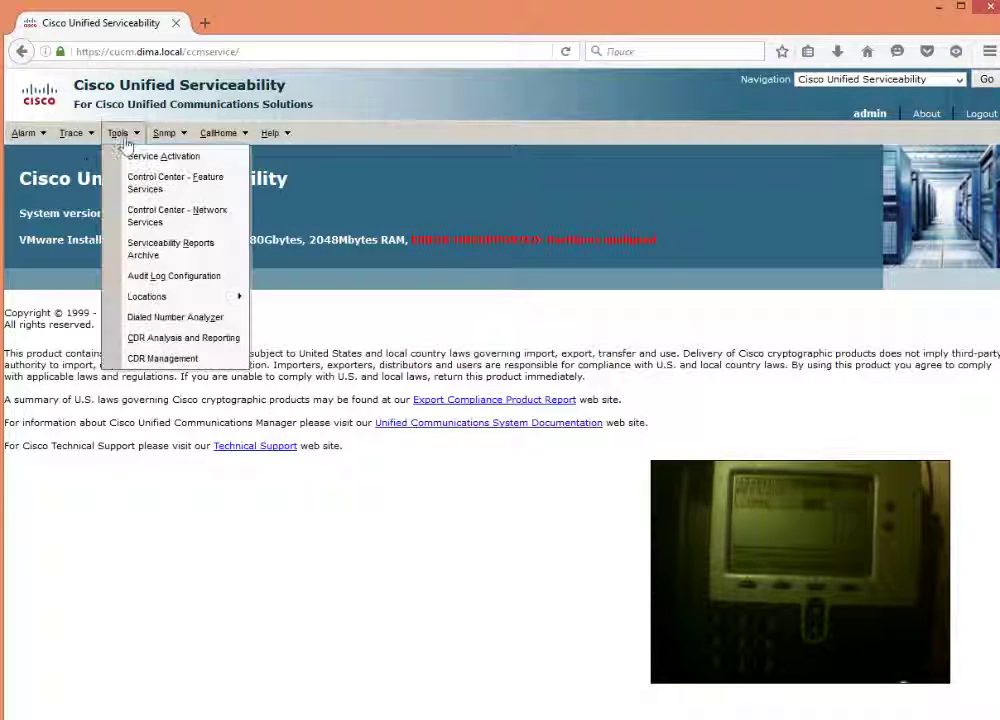
pyautogui.click(140, 157)
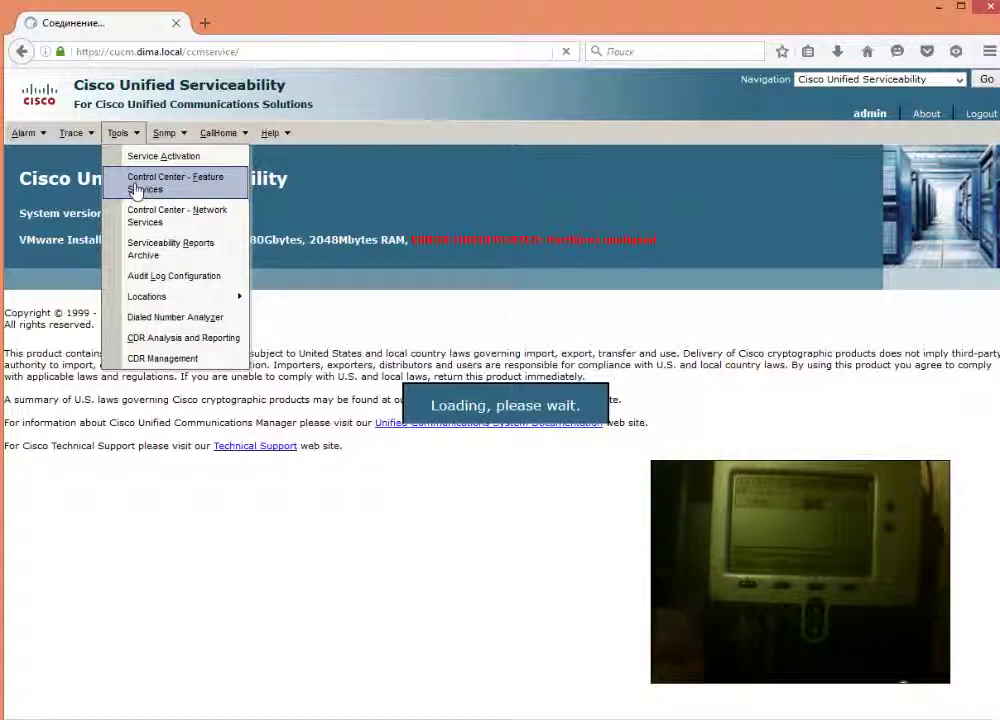
pyautogui.click(137, 190)
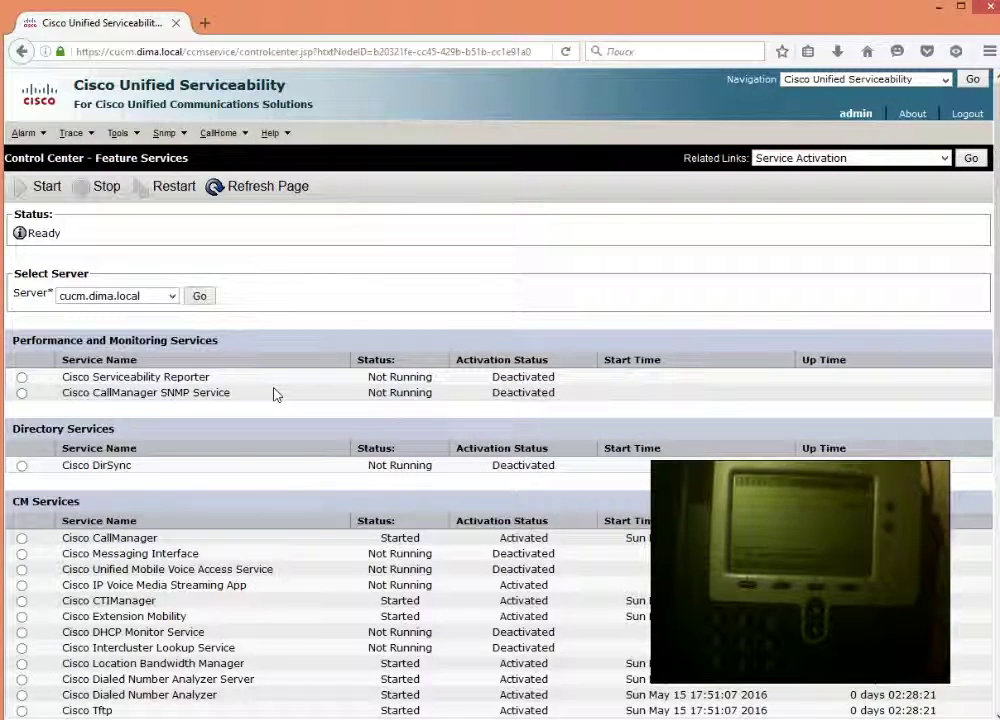
# Start the Cisco IP Voice Media Streaming App service on cucm.dima.local
pyautogui.scroll(-2, 275, 437)
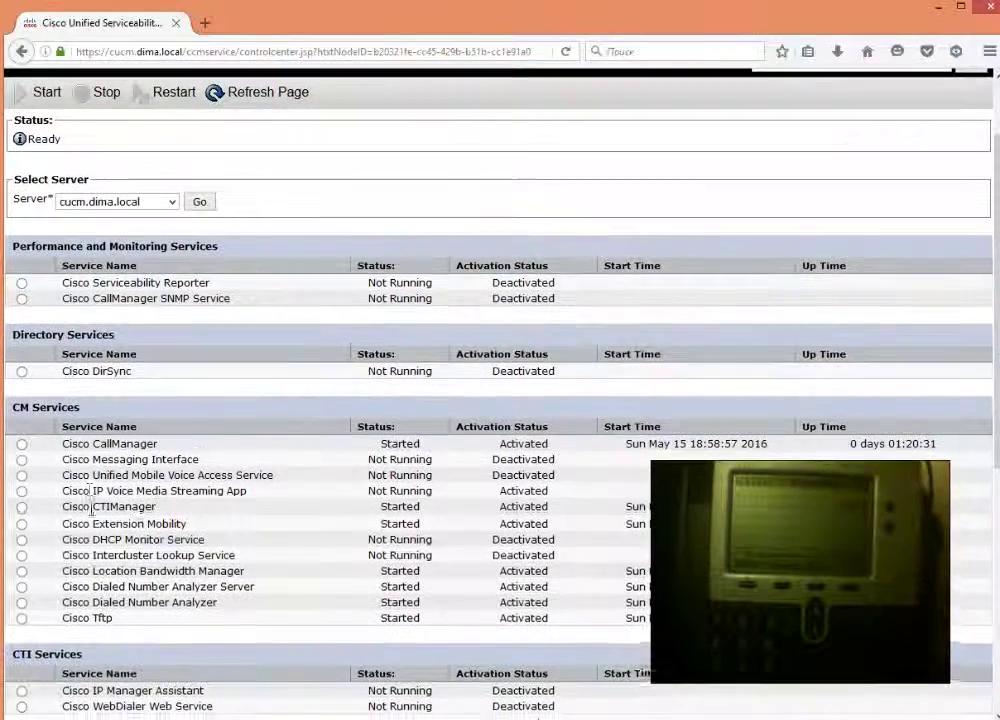
pyautogui.moveTo(68, 488)
pyautogui.mouseDown()
pyautogui.moveTo(565, 492)
pyautogui.moveTo(195, 491)
pyautogui.moveTo(67, 507)
pyautogui.moveTo(60, 496)
pyautogui.mouseUp()
pyautogui.click(22, 491)
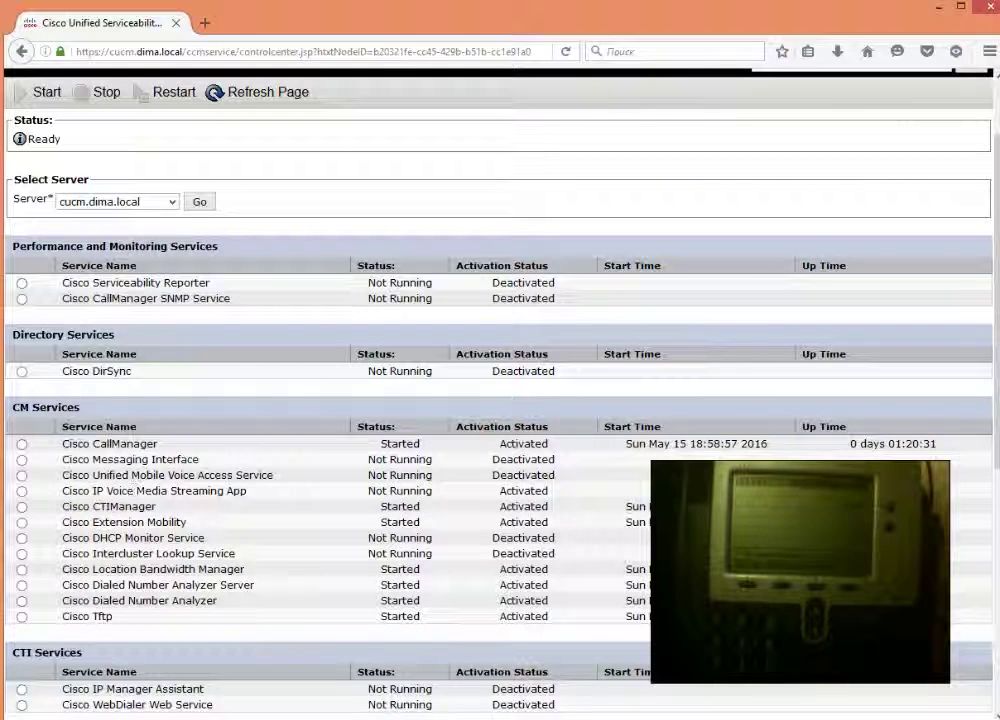
pyautogui.click(55, 199)
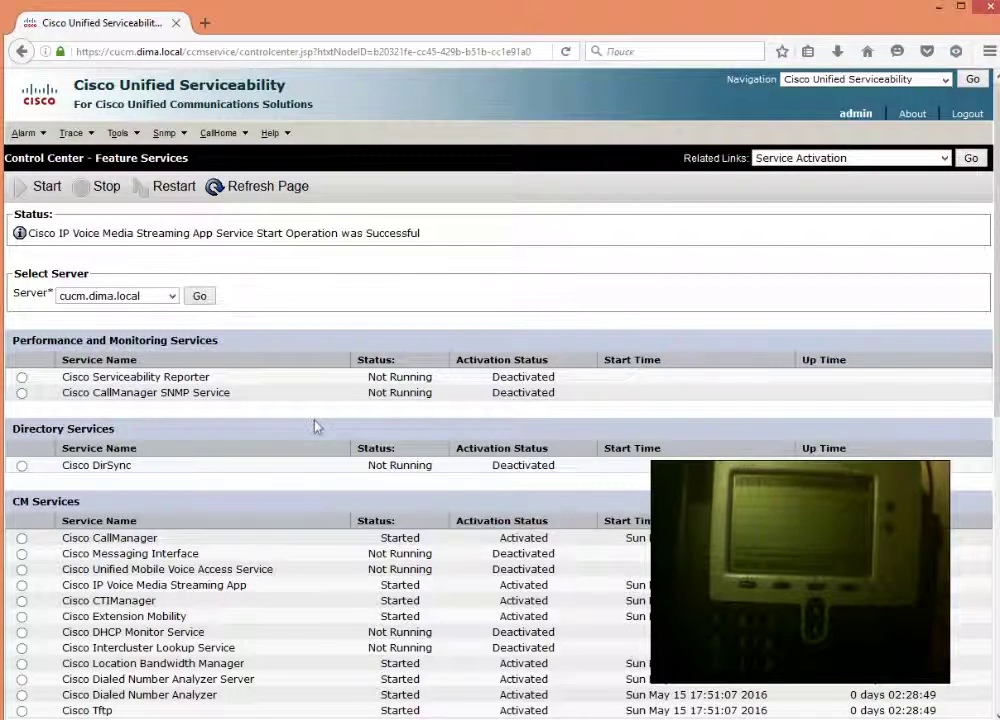
# Check the status and activation of the Cisco IP Voice Media Streaming App, reloading the feature services page
pyautogui.scroll(-2, 315, 424)
pyautogui.moveTo(72, 491); pyautogui.dragTo(104, 491)
pyautogui.moveTo(343, 488); pyautogui.dragTo(565, 488)
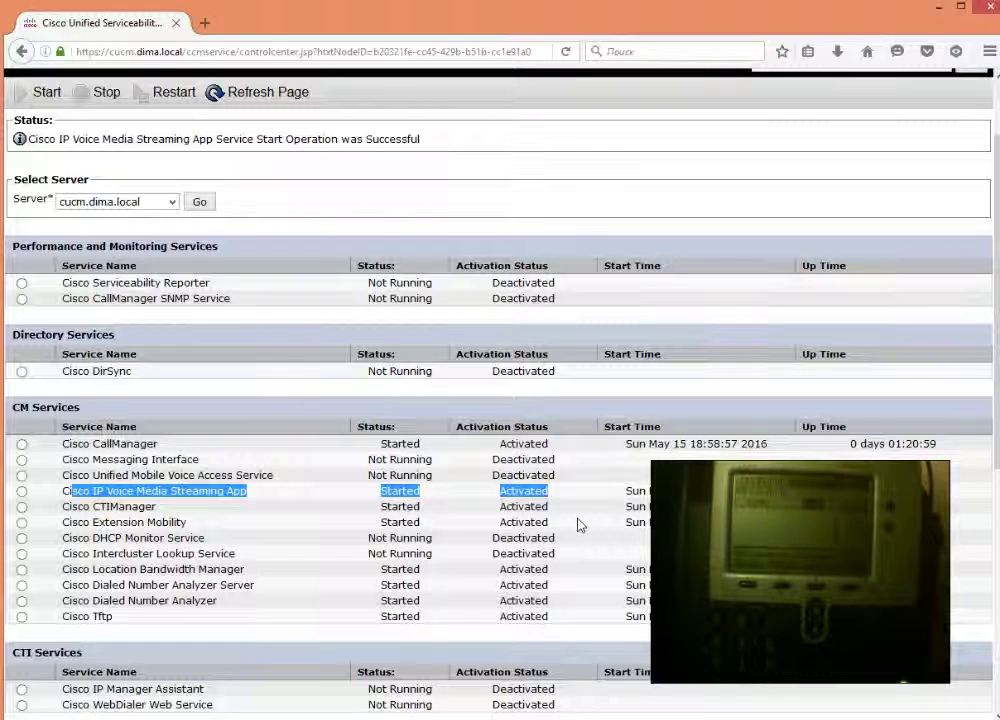
pyautogui.click(566, 51)
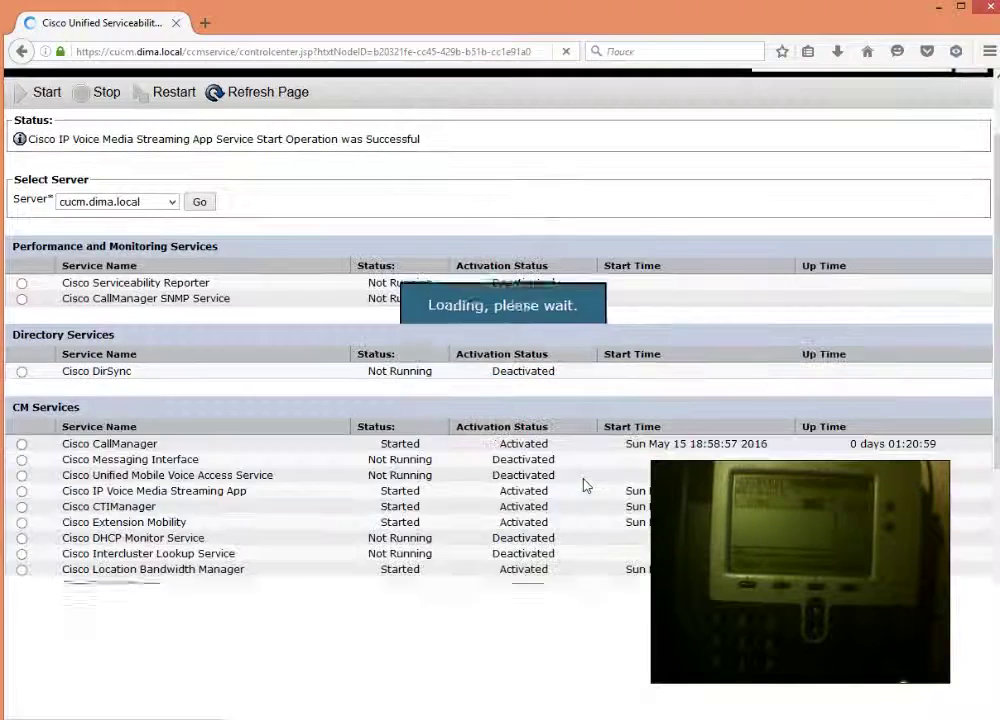
pyautogui.scroll(-2, 400, 400)
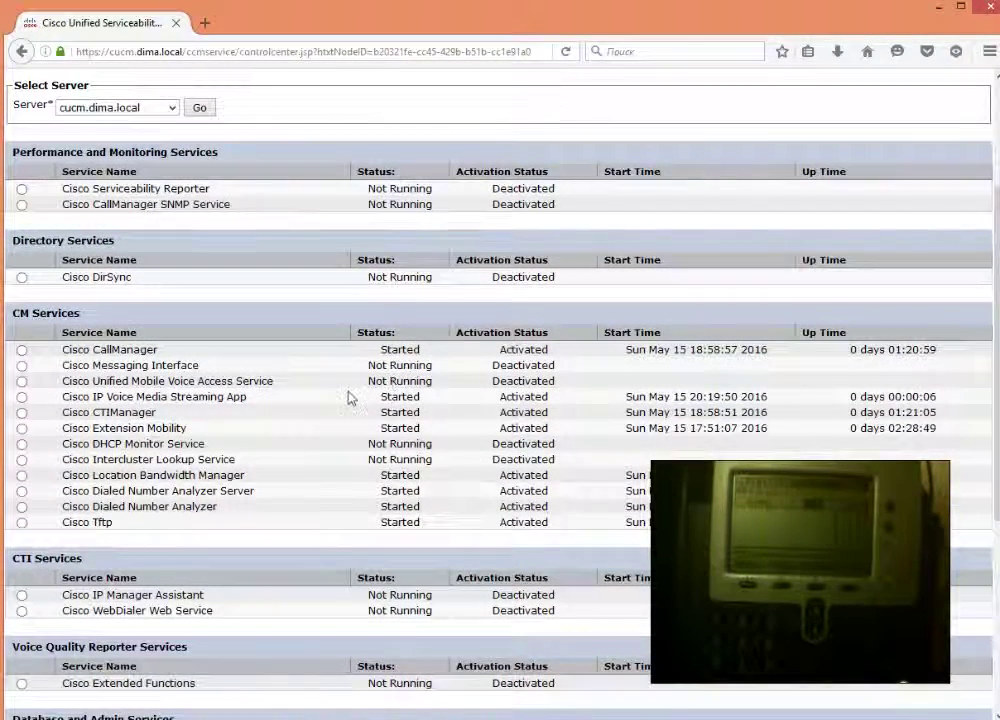
pyautogui.moveTo(349, 398); pyautogui.dragTo(556, 402)
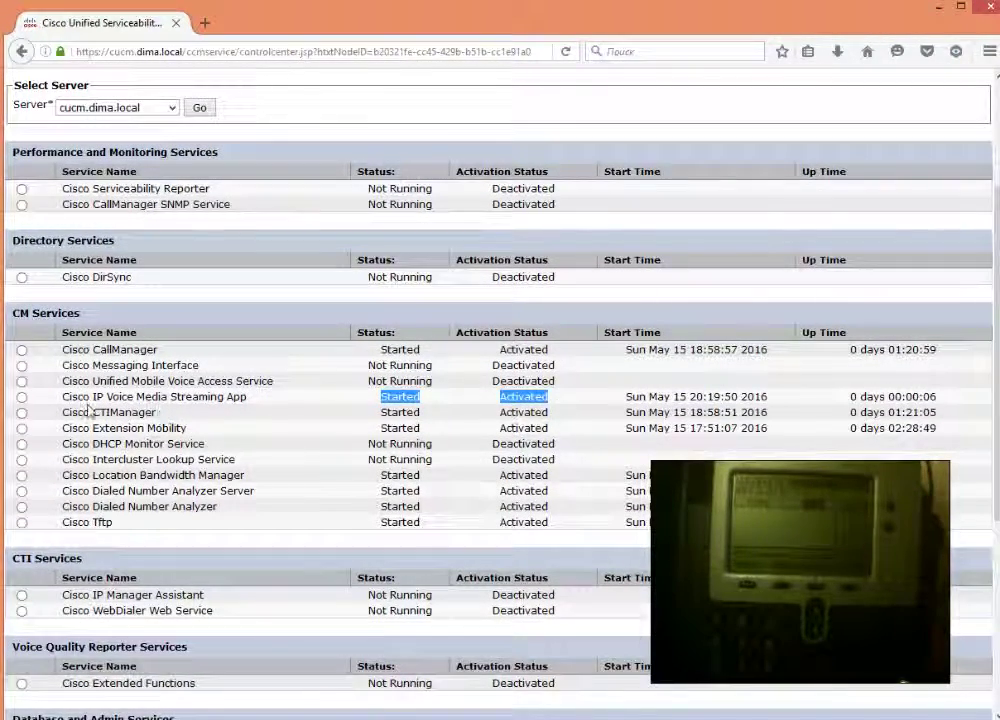
pyautogui.moveTo(61, 397); pyautogui.dragTo(537, 397)
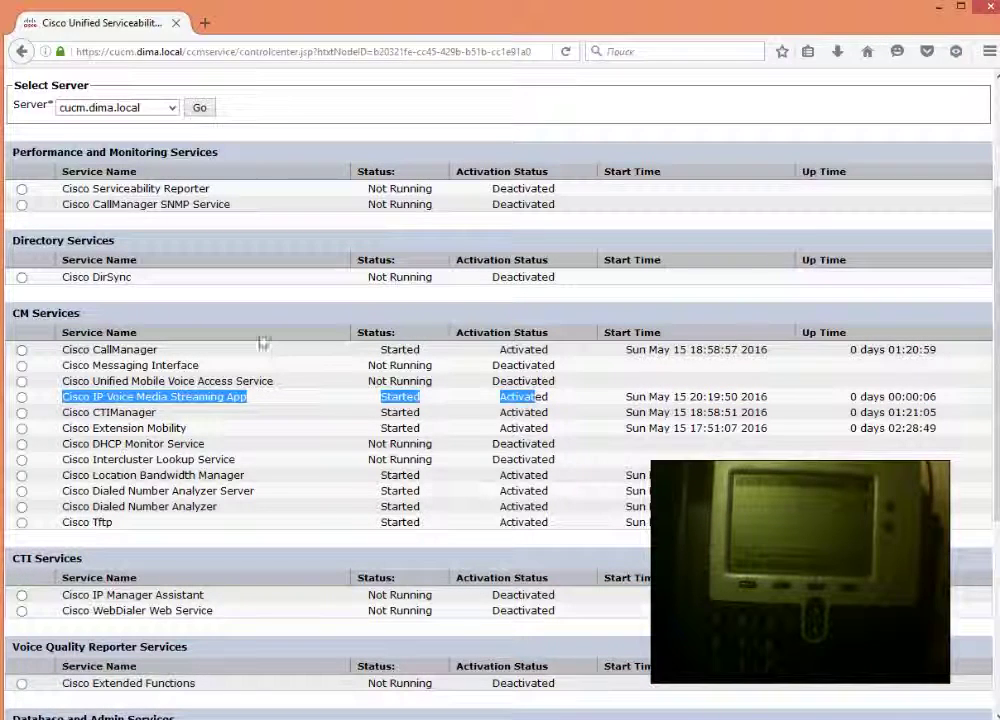
pyautogui.click(246, 475)
# Switch to PuTTY, minimize the COM5 console, and open the saved CUCM session
pyautogui.hotkey('alt', 'Tab')
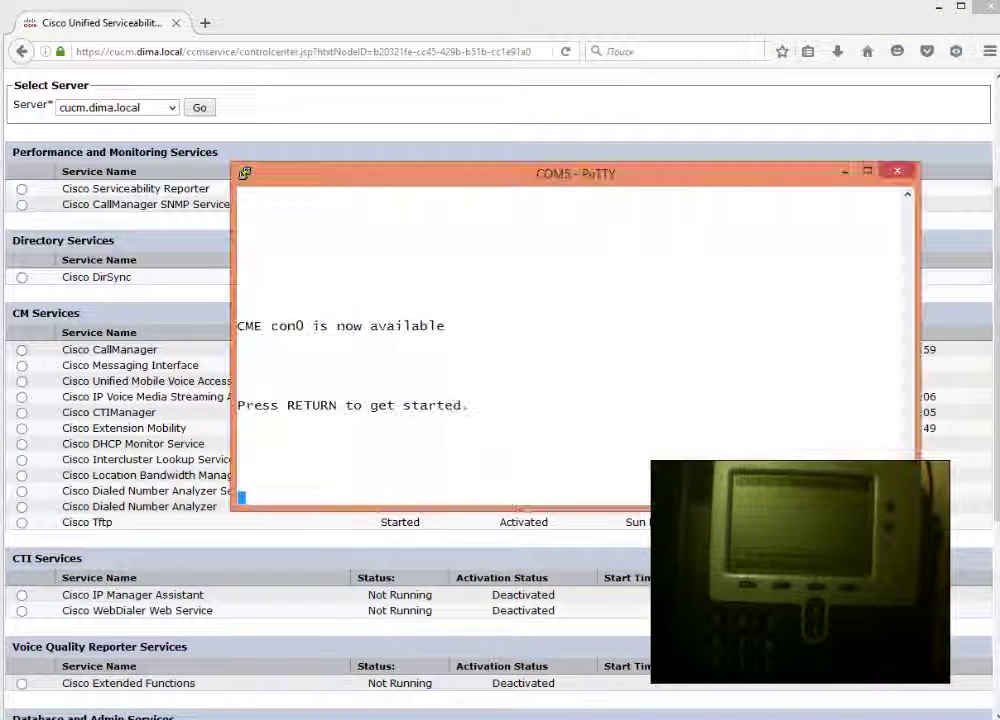
pyautogui.click(843, 174)
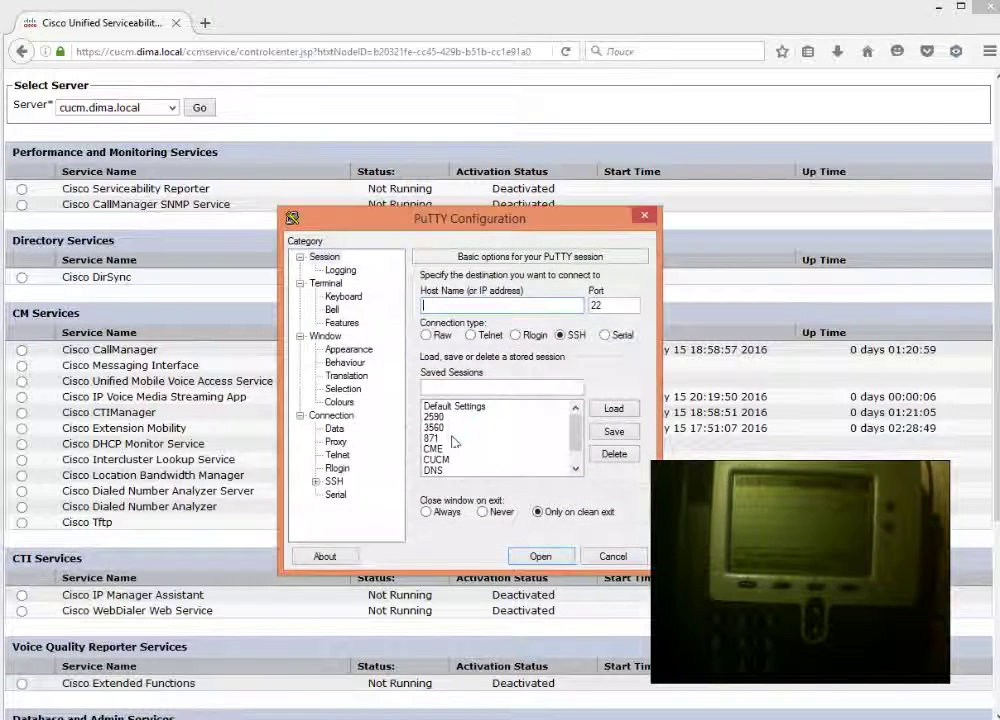
pyautogui.click(445, 459)
pyautogui.scroll(-1, 450, 445)
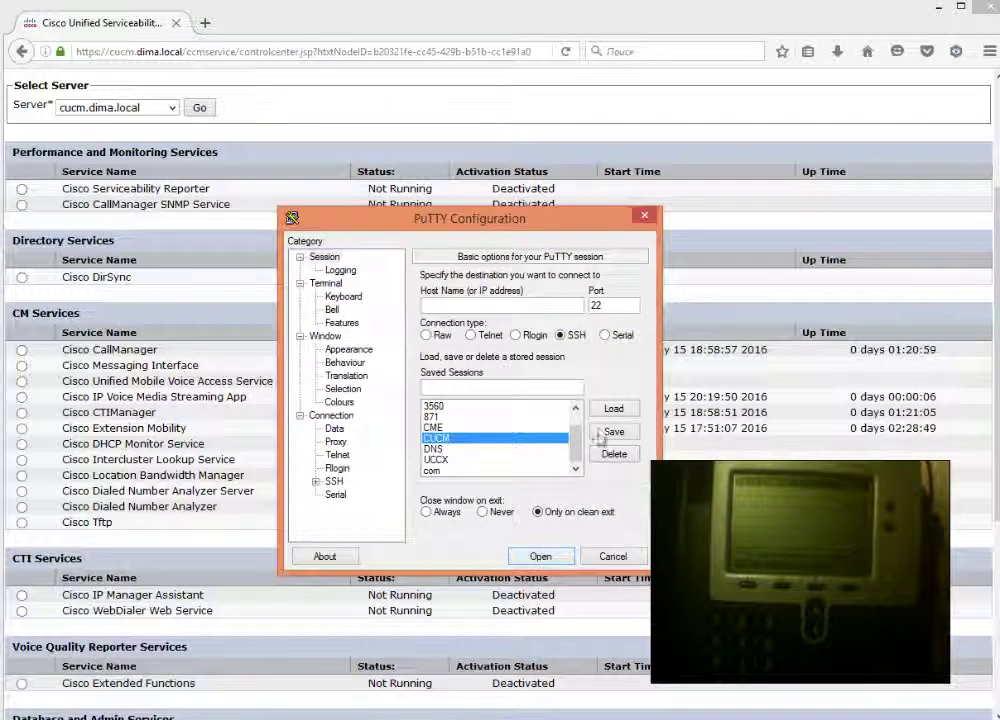
pyautogui.click(532, 558)
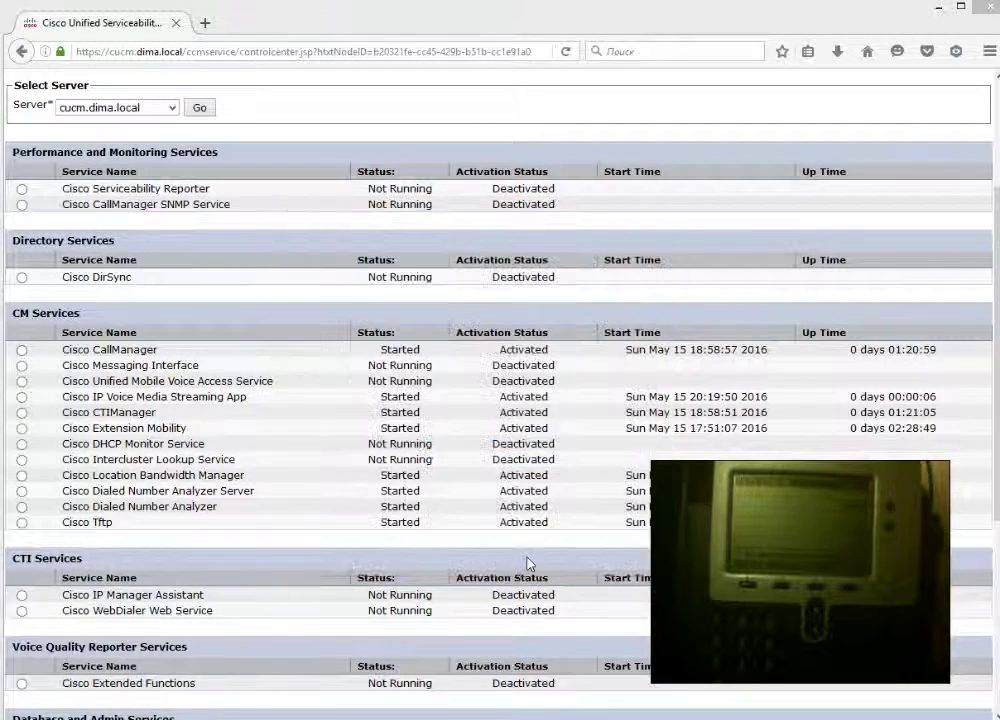
pyautogui.moveTo(326, 183); pyautogui.dragTo(487, 178)
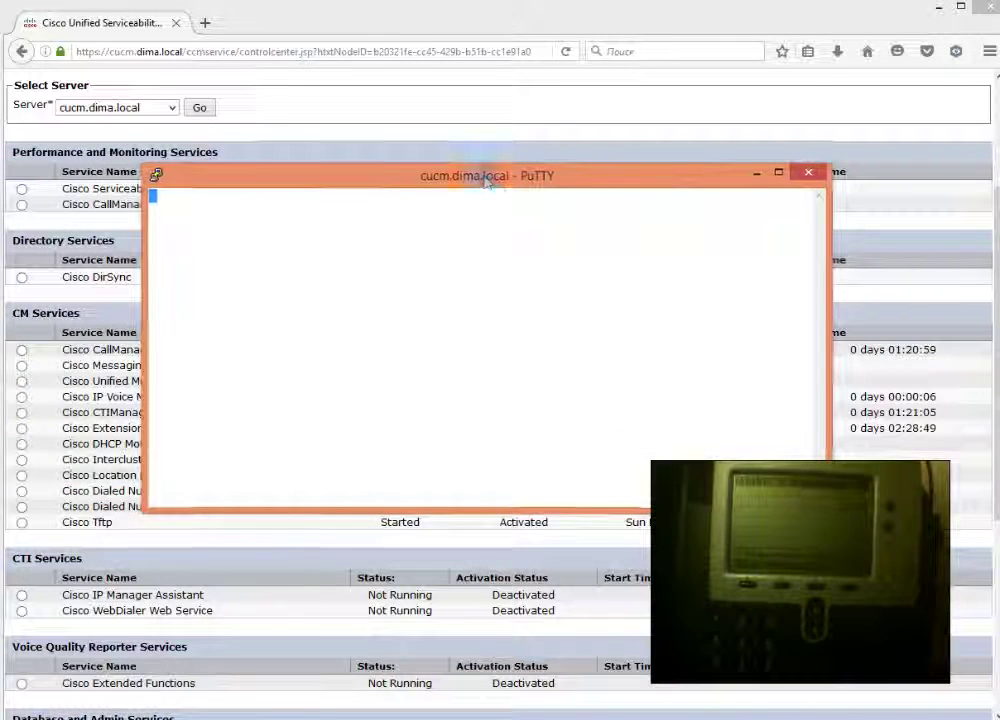
# Log in to the CUCM command line as admin with the account password
pyautogui.write('admi')
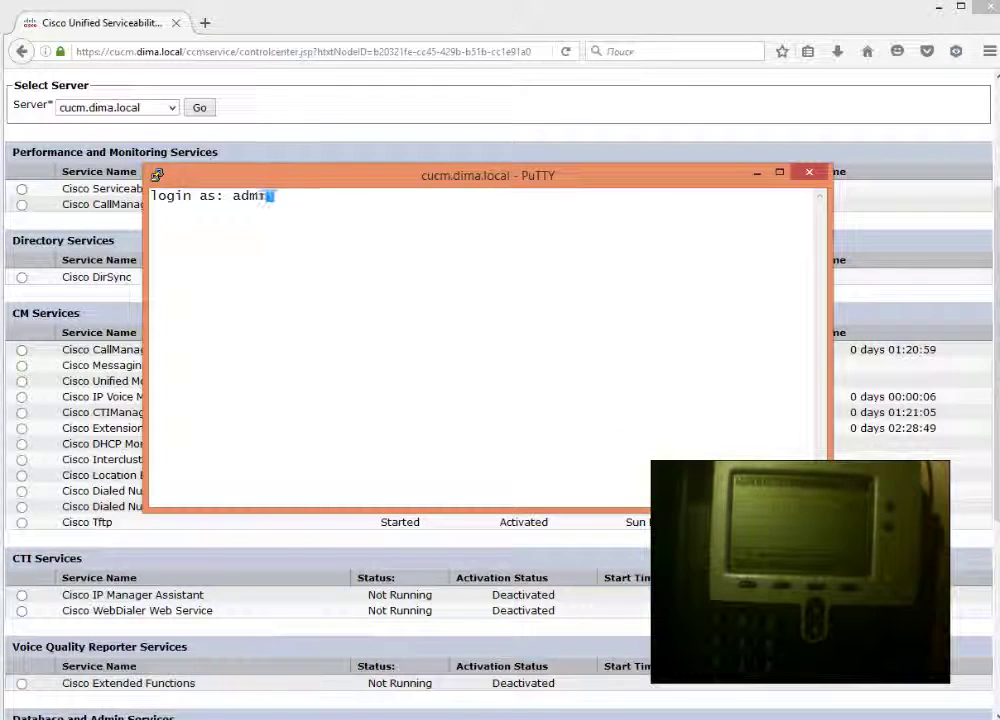
pyautogui.write('n')
pyautogui.press('Return')
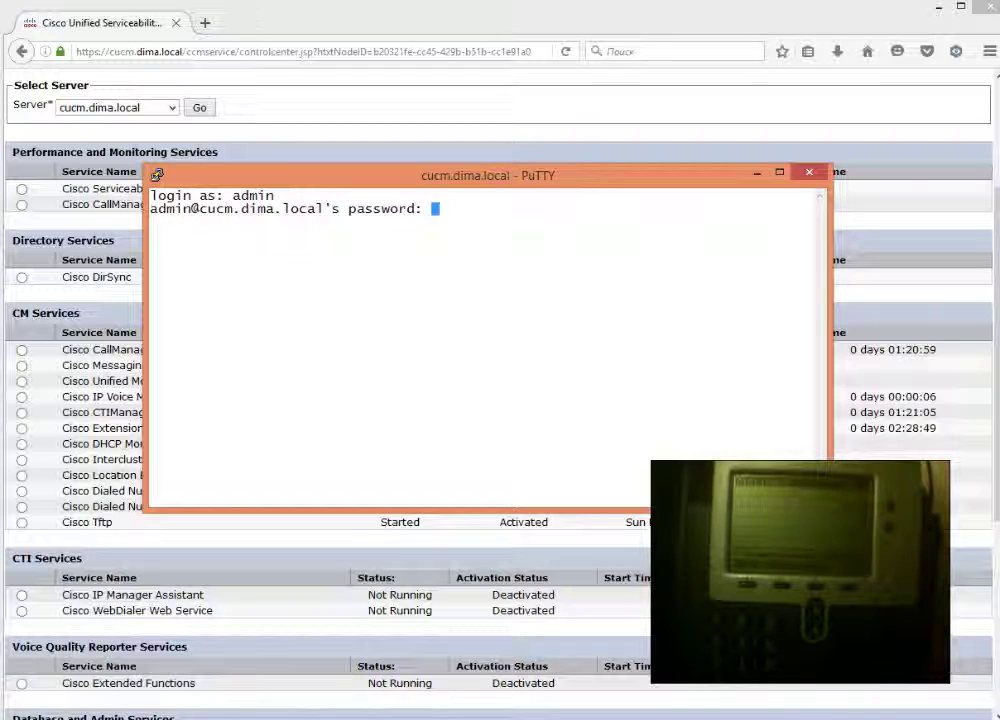
pyautogui.press('Return')
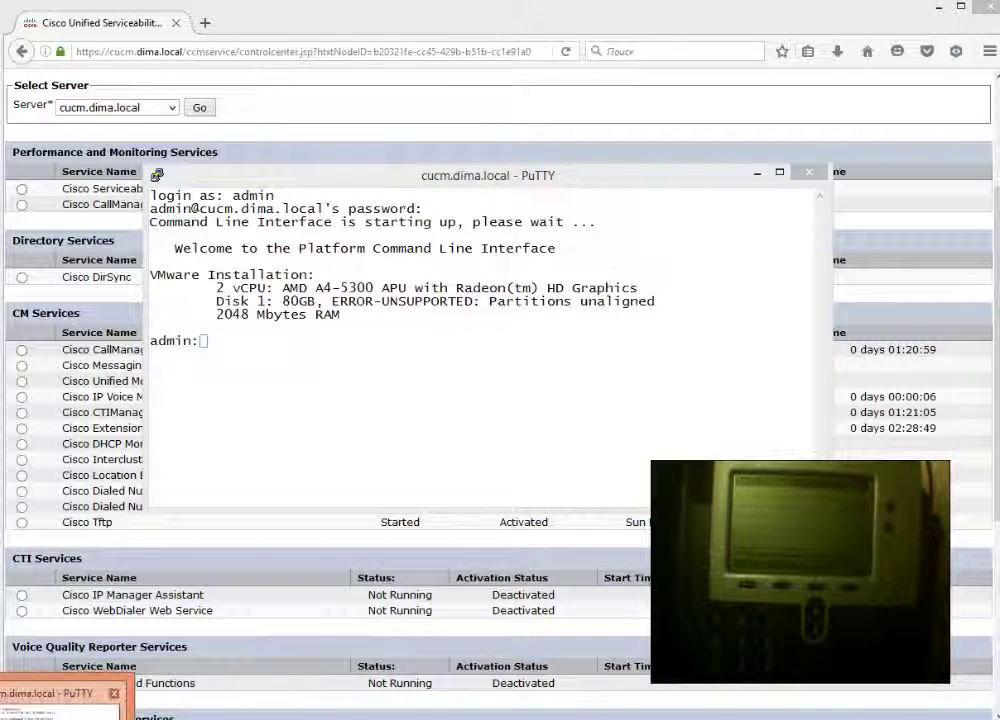
# Switch to the COM5 console, enter privileged mode on the CME router, and save its configuration with wr
pyautogui.click(60, 708)
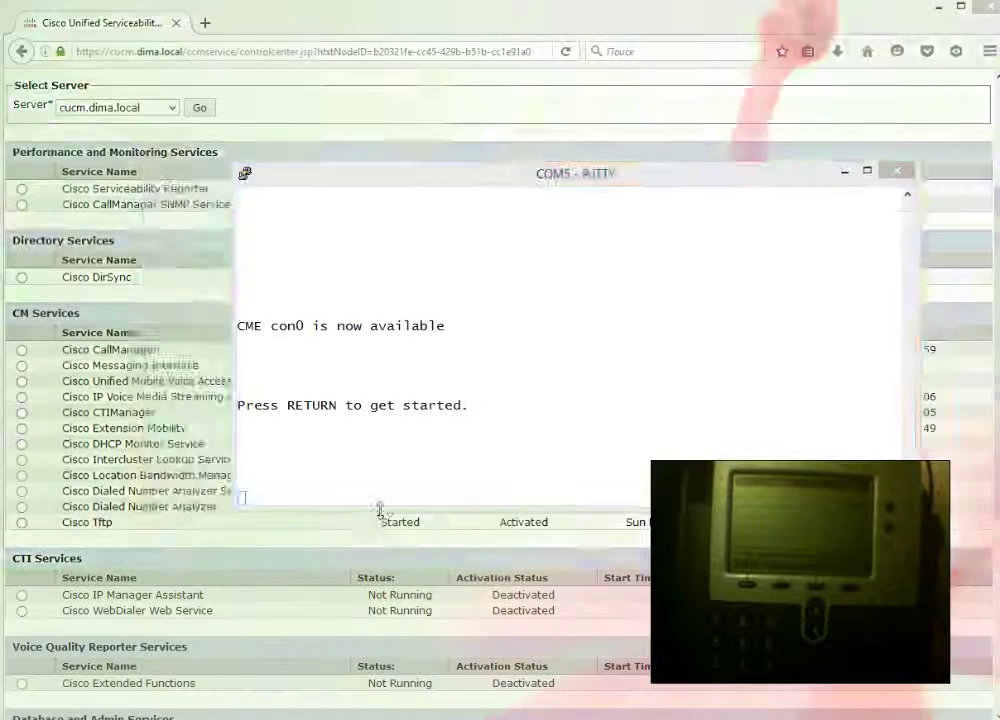
pyautogui.press('Return')
pyautogui.press('Return')
pyautogui.press('Return')
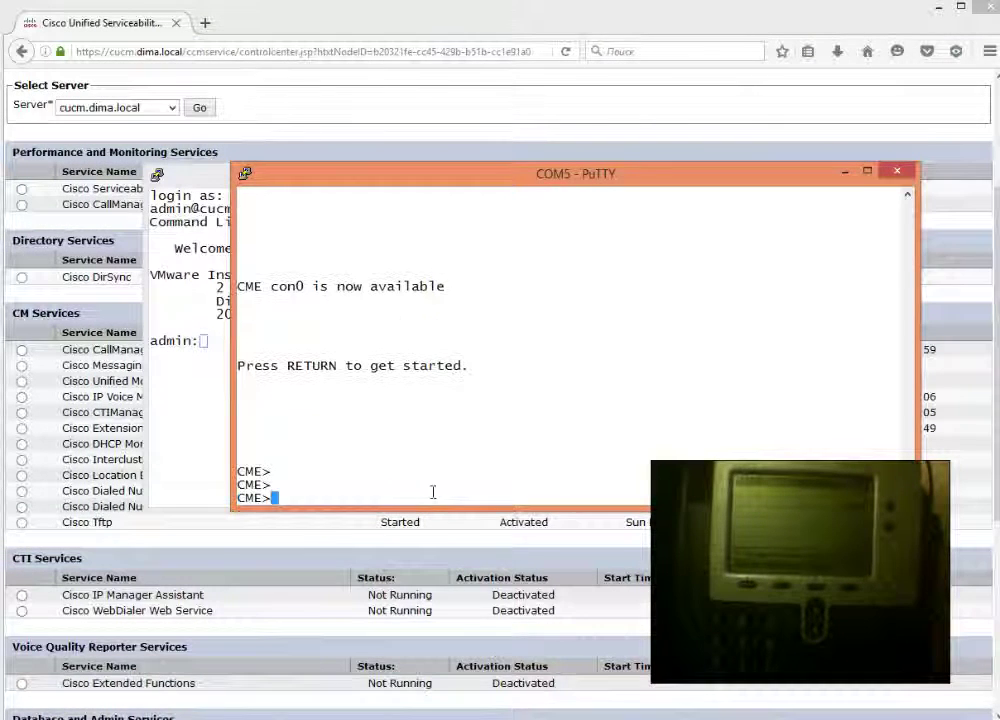
pyautogui.write('ene')
pyautogui.press('Tab')
pyautogui.press('Return')
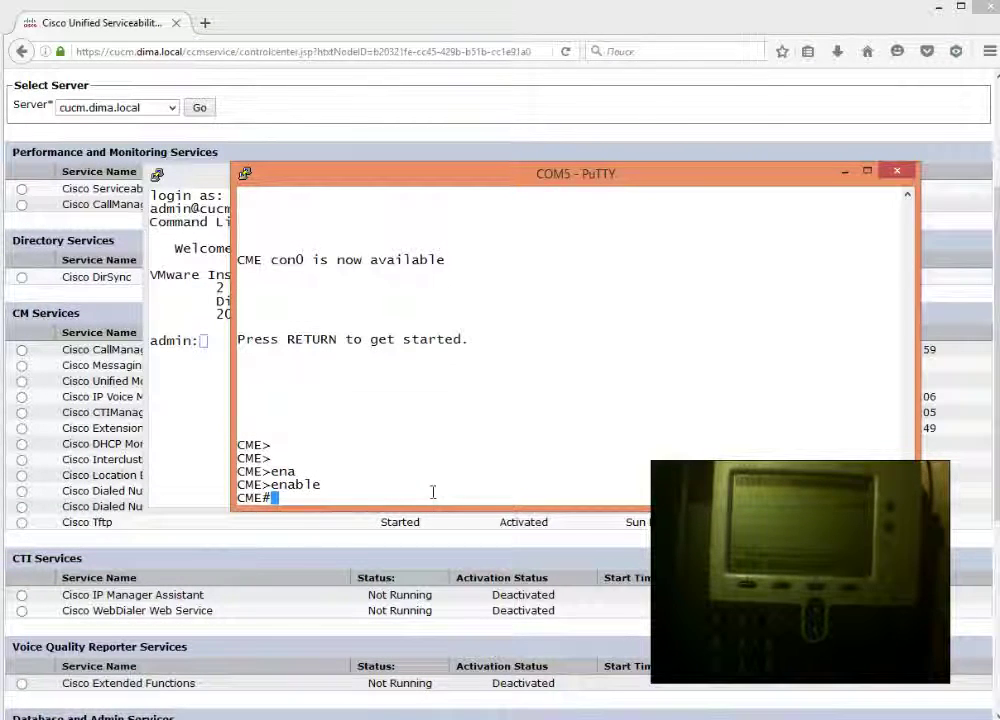
pyautogui.write('wr')
pyautogui.press('Return')
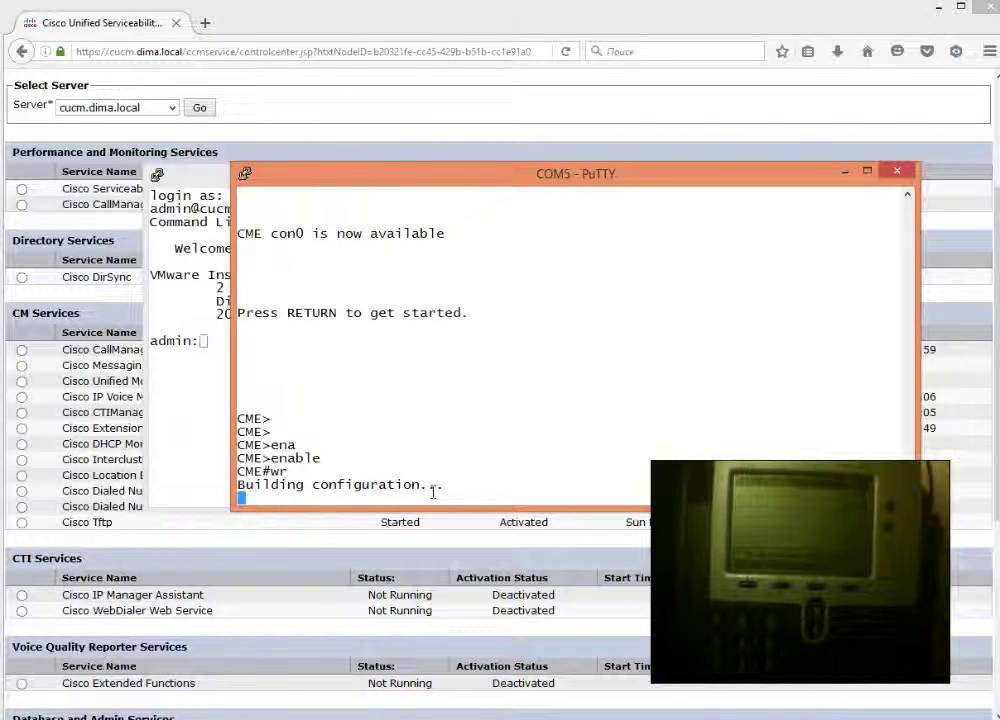
# In the cucm.dima.local session, enter utils system and list its available subcommands
pyautogui.click(165, 340)
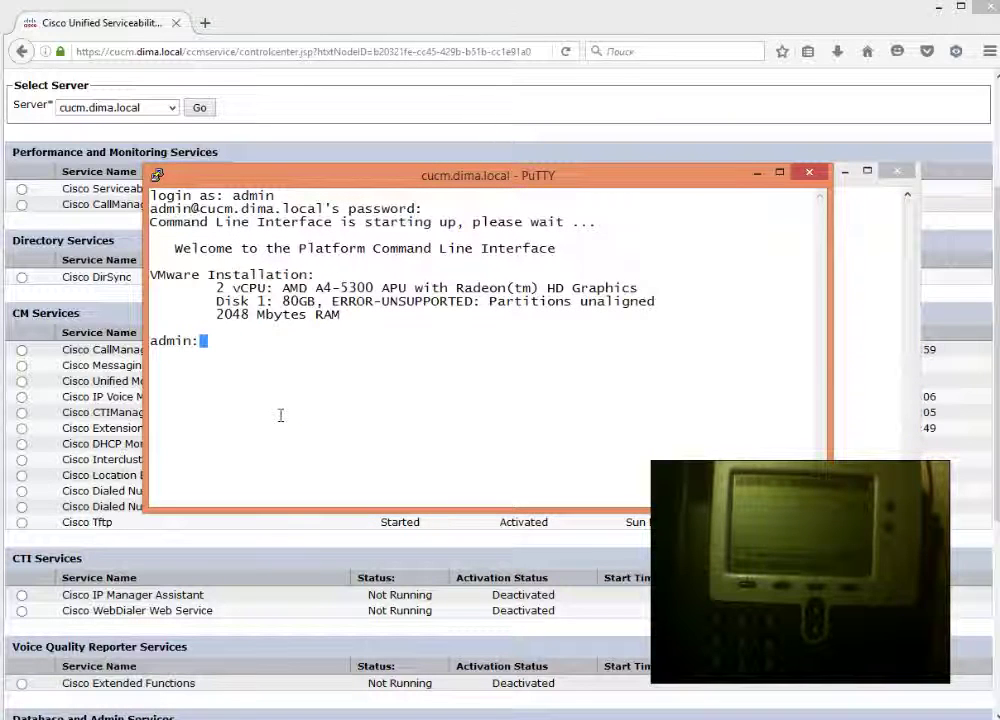
pyautogui.write('uti')
pyautogui.press('Tab')
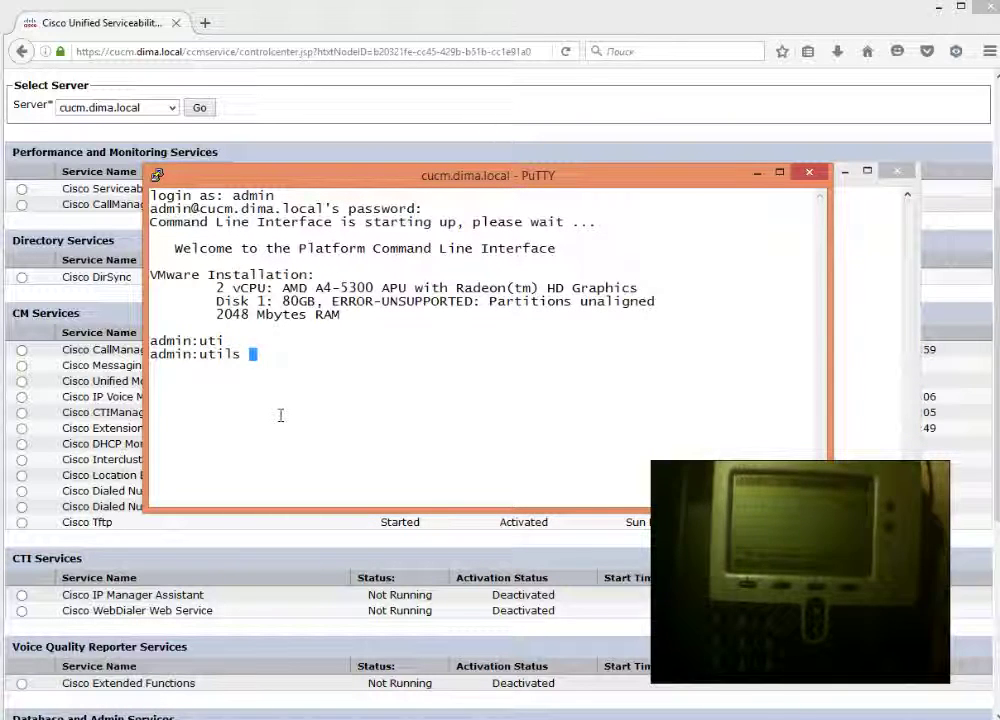
pyautogui.write('sys')
pyautogui.press('Tab')
pyautogui.press('BackSpace')
pyautogui.press('BackSpace')
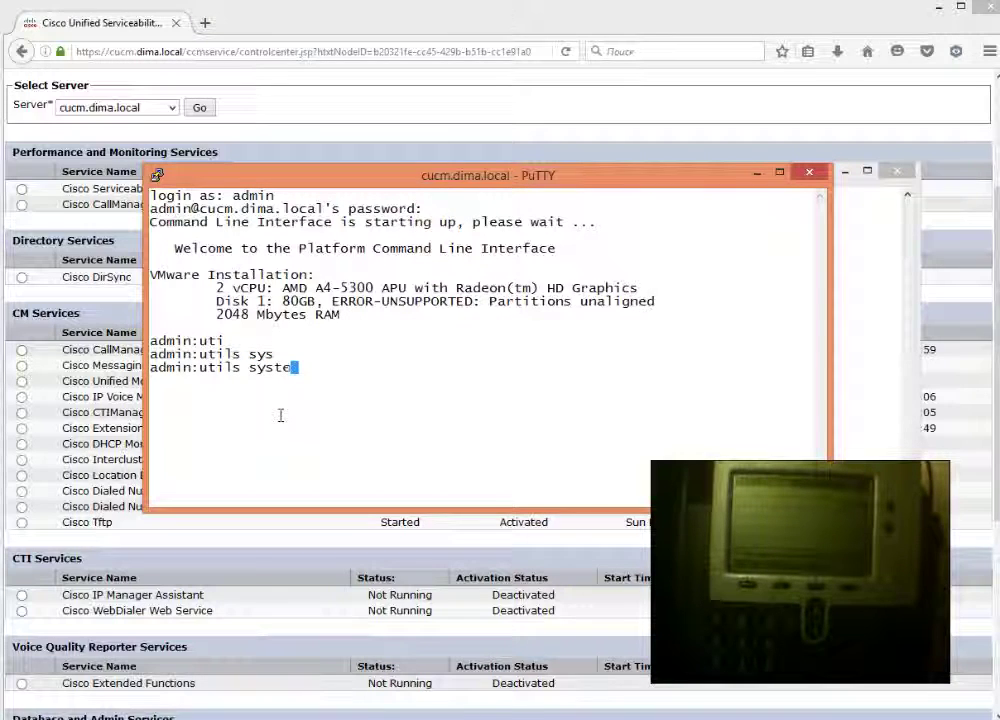
pyautogui.press('BackSpace')
pyautogui.press('BackSpace')
pyautogui.press('BackSpace')
pyautogui.press('BackSpace')
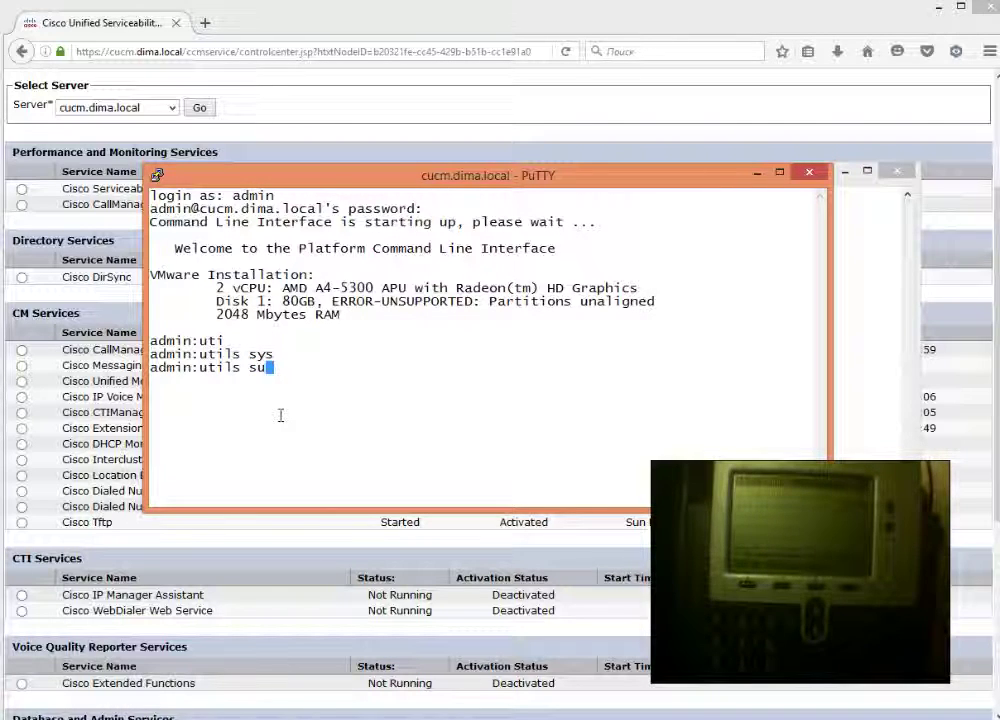
pyautogui.write('ys')
pyautogui.press('Tab')
pyautogui.press('Tab')
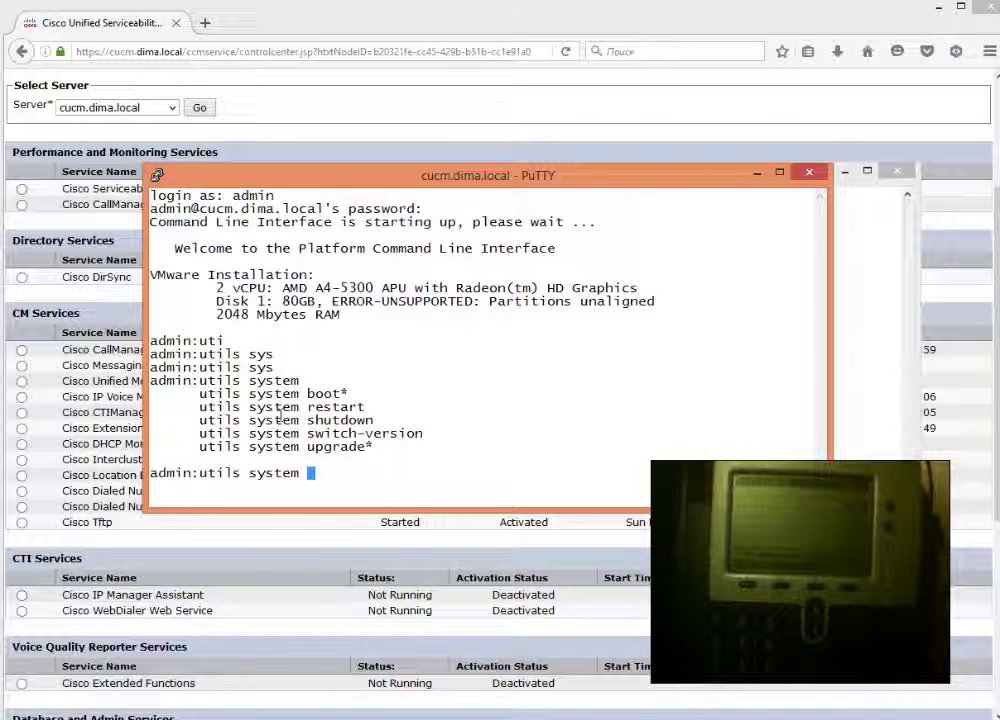
# Shut down the CUCM server with utils system shutdown, confirming with yes
pyautogui.write('sh')
pyautogui.press('Tab')
pyautogui.press('Return')
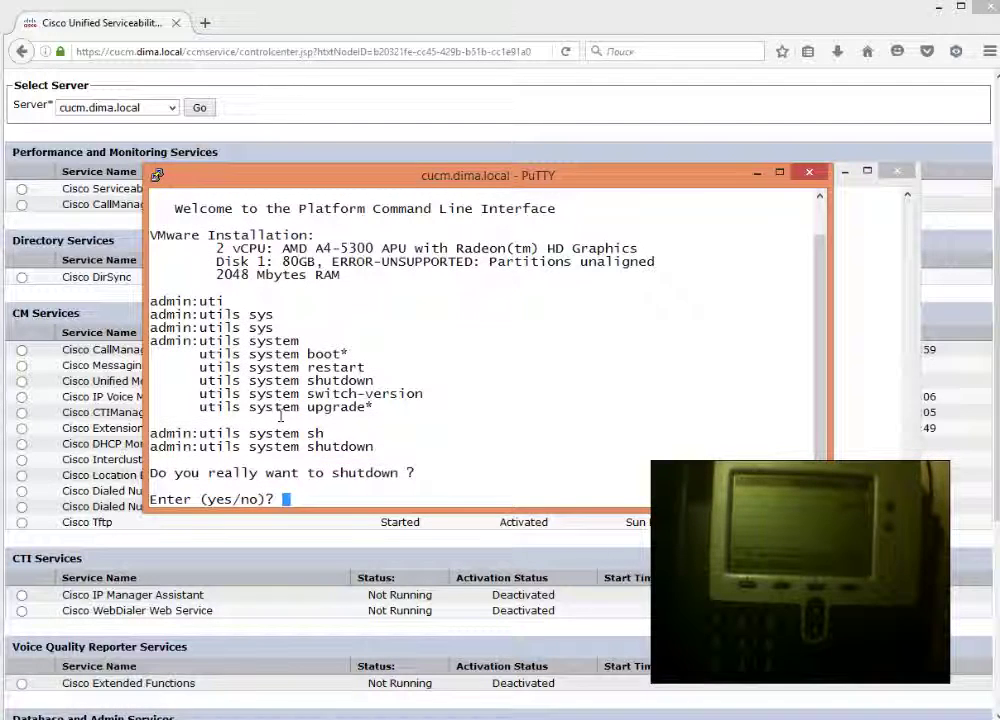
pyautogui.write('yes')
pyautogui.press('Return')
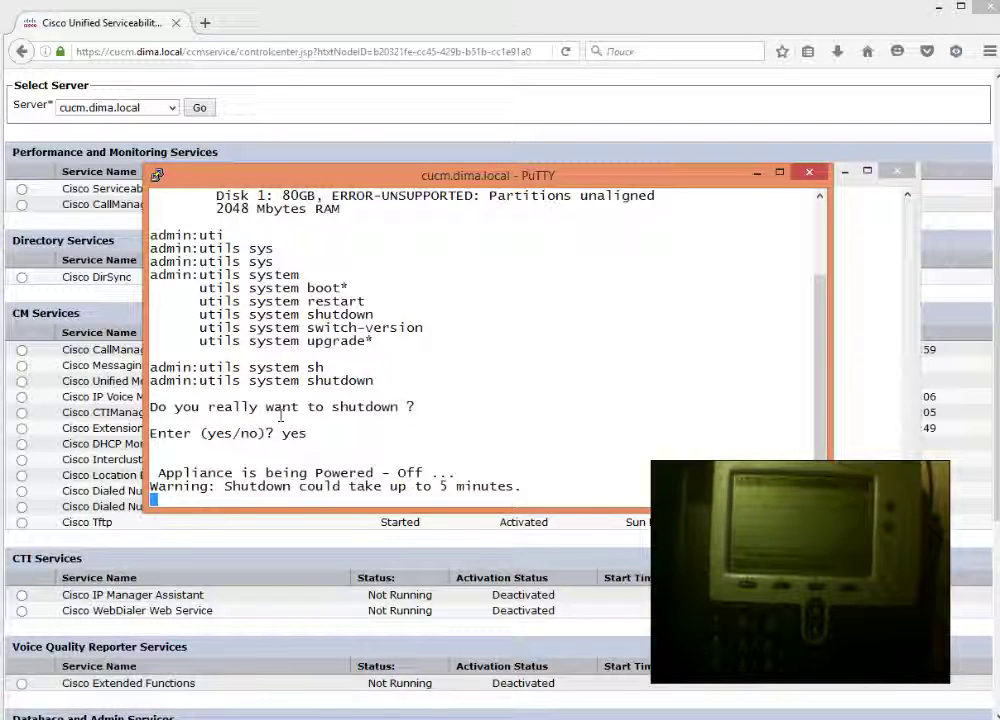
pyautogui.moveTo(218, 486); pyautogui.dragTo(477, 488)
pyautogui.click(477, 488)
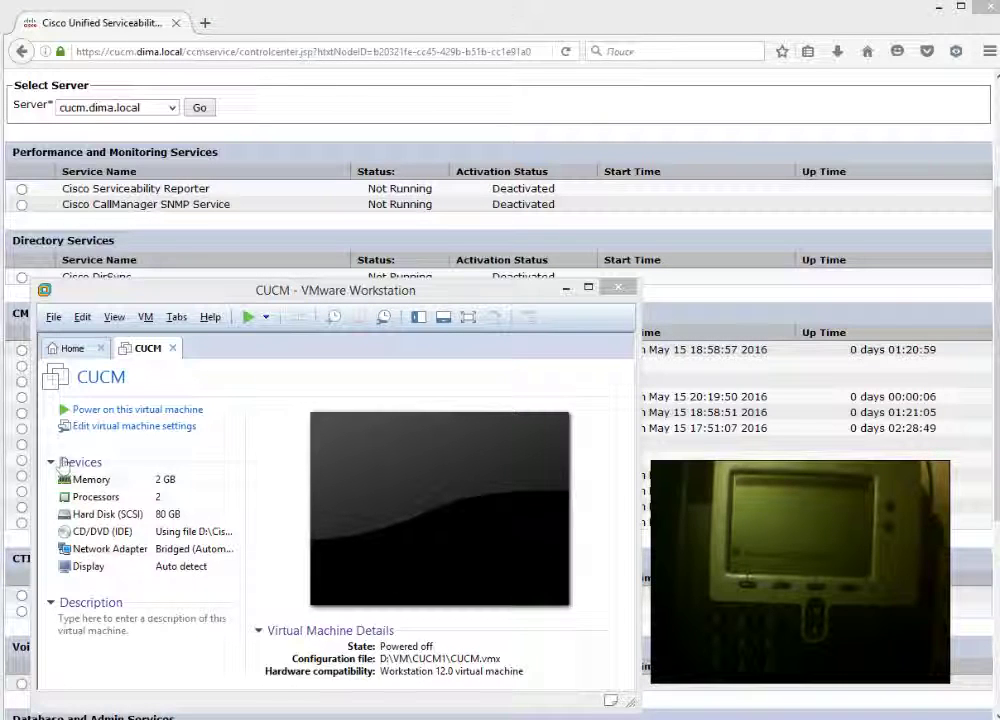
# In VMware Workstation, set the CUCM virtual machine's CD/DVD drive to the Ubuntu ISO image from the Downloads folder
pyautogui.click(130, 533)
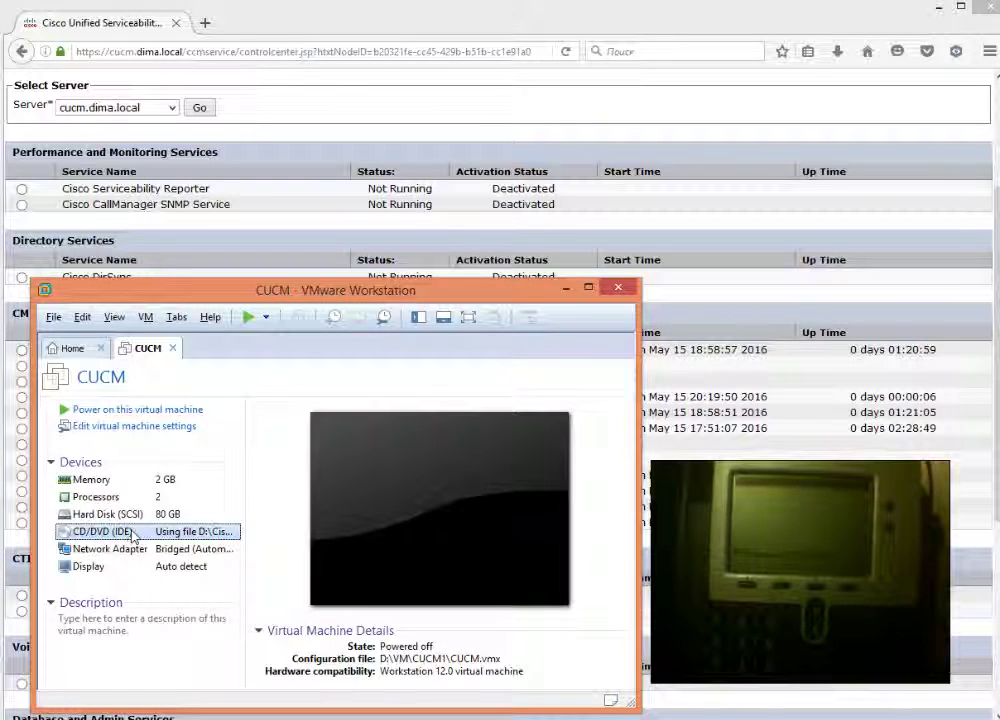
pyautogui.doubleClick(131, 535)
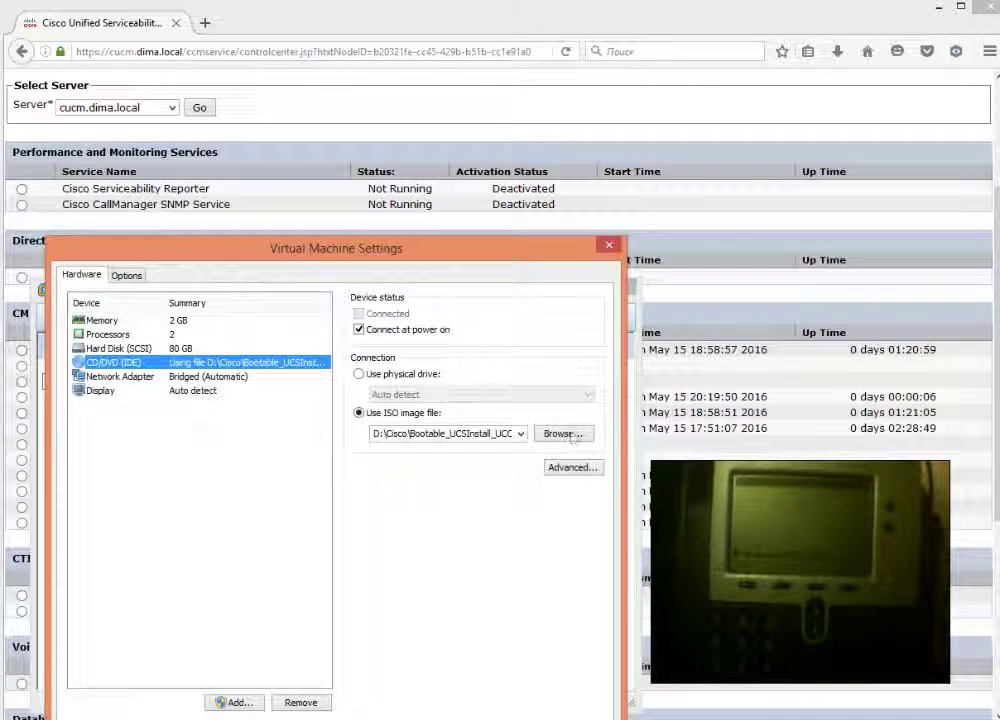
pyautogui.click(563, 434)
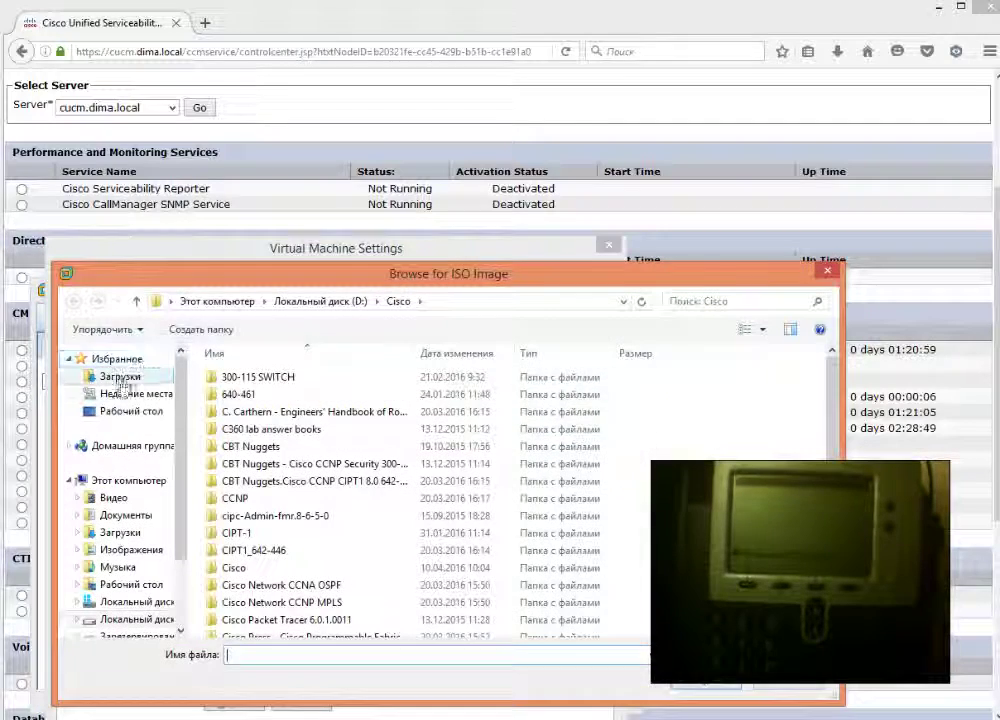
pyautogui.click(120, 376)
pyautogui.doubleClick(392, 378)
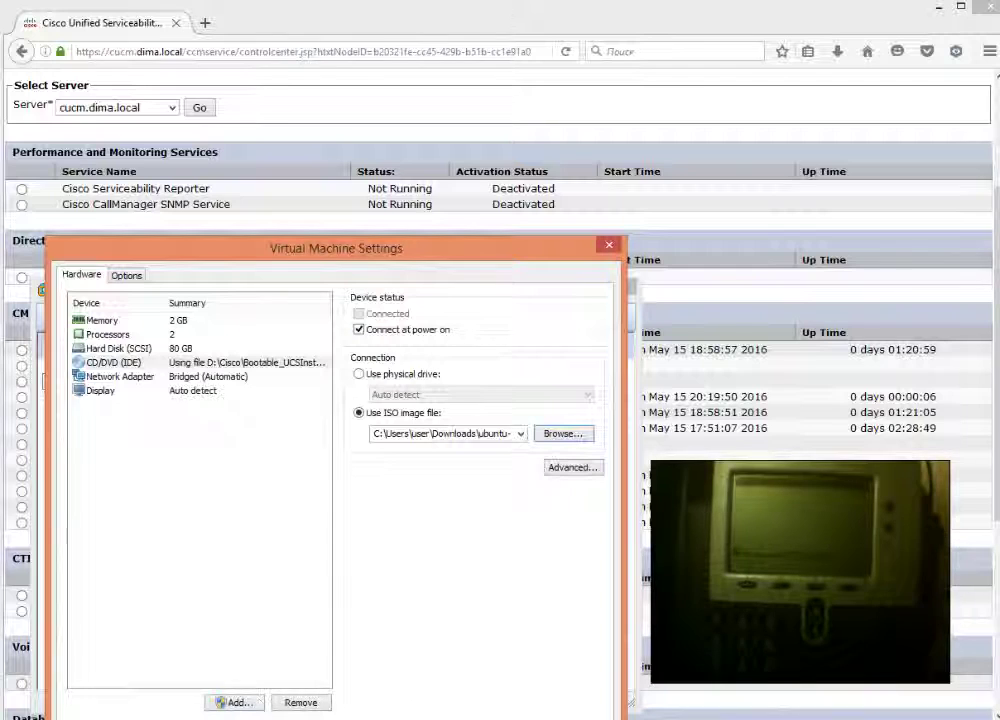
pyautogui.click(333, 712)
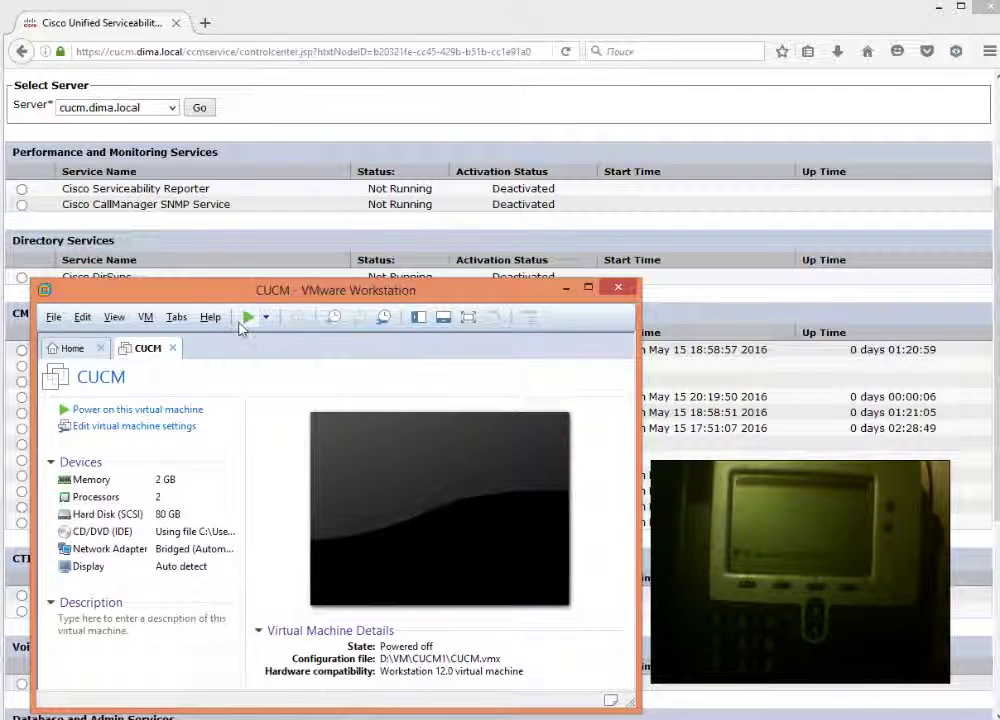
# Power on the CUCM virtual machine and open the boot order in its BIOS setup
pyautogui.click(250, 320)
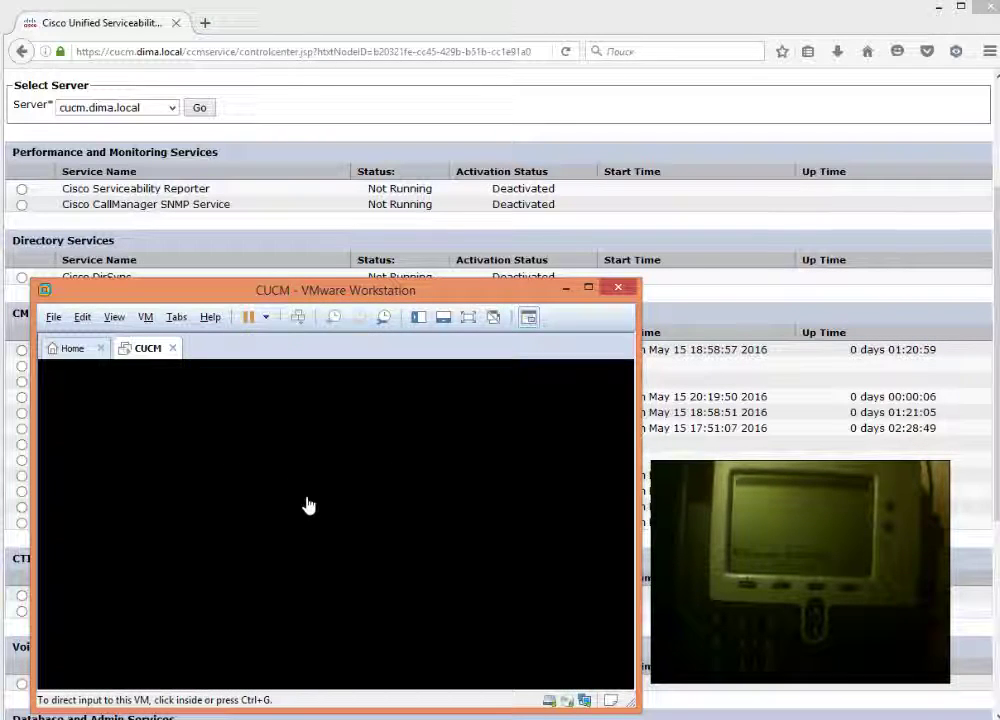
pyautogui.press('F2')
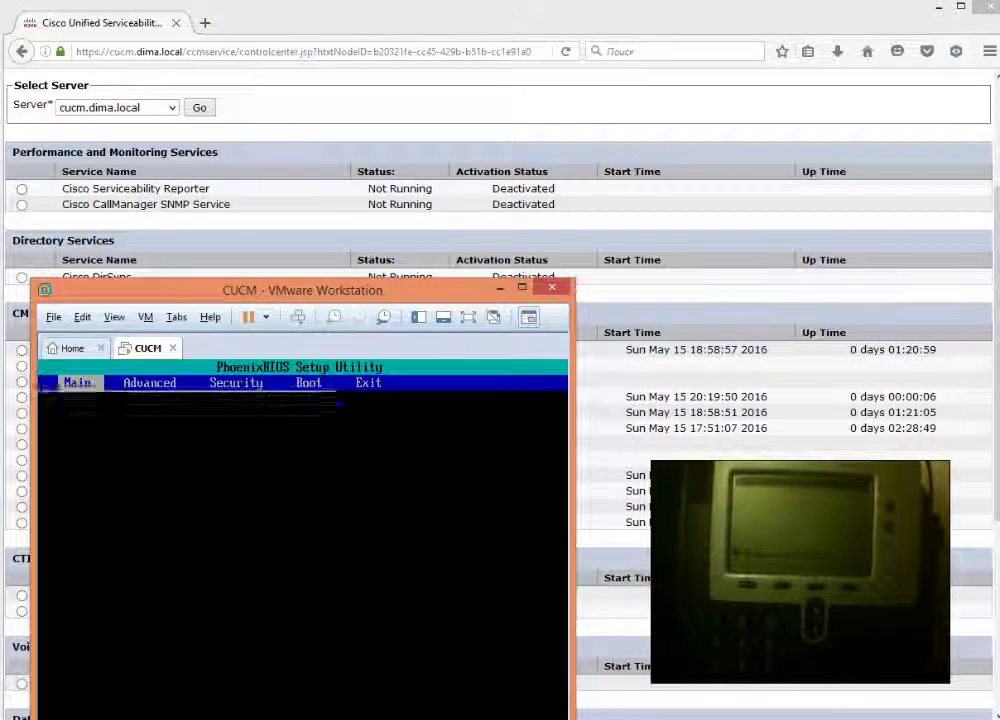
pyautogui.press('Right')
pyautogui.press('Right')
pyautogui.press('Right')
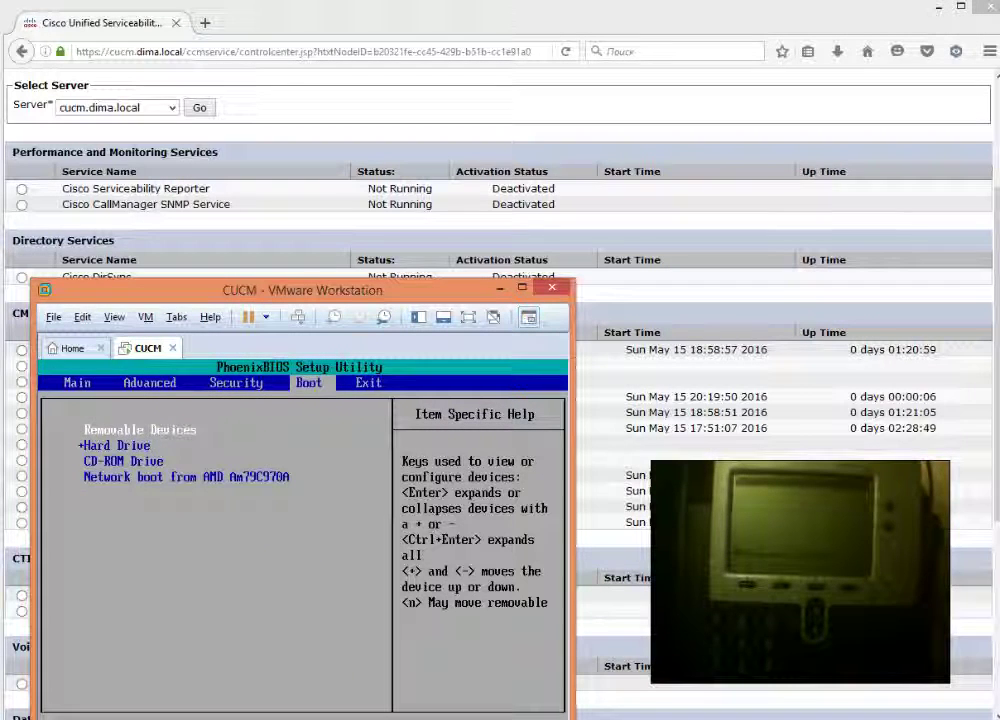
# Make CD-ROM Drive the first boot device and move Removable Devices down one place
pyautogui.press('Down')
pyautogui.press('Down')
pyautogui.press('+')
pyautogui.press('+')
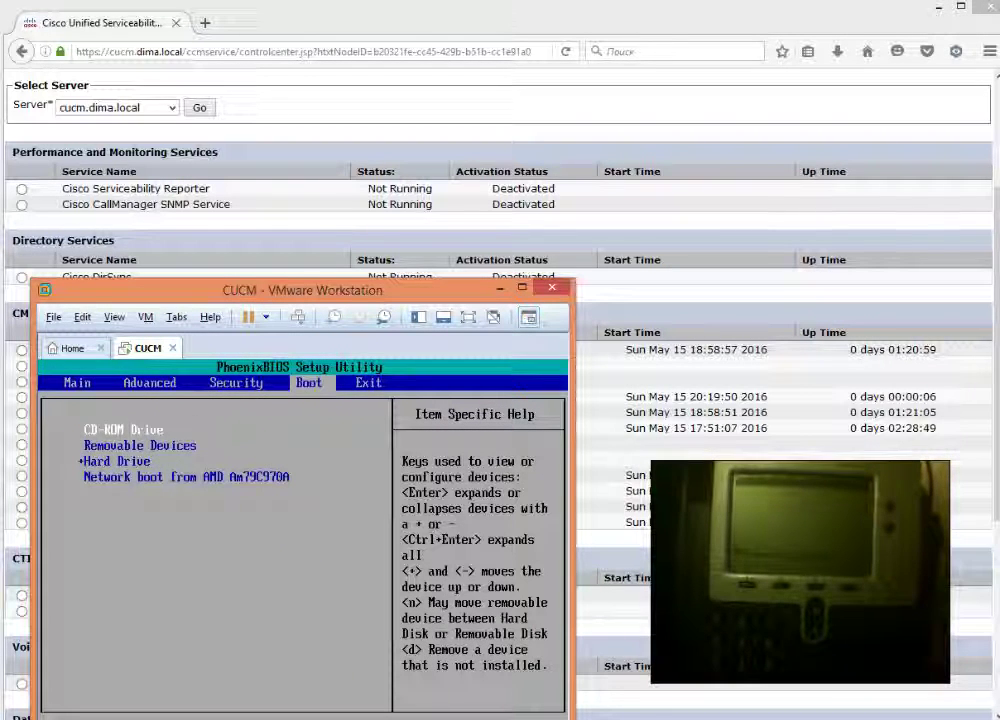
pyautogui.press('Down')
pyautogui.press('-')
# Exit the BIOS setup utility, saving the boot order changes
pyautogui.press('Right')
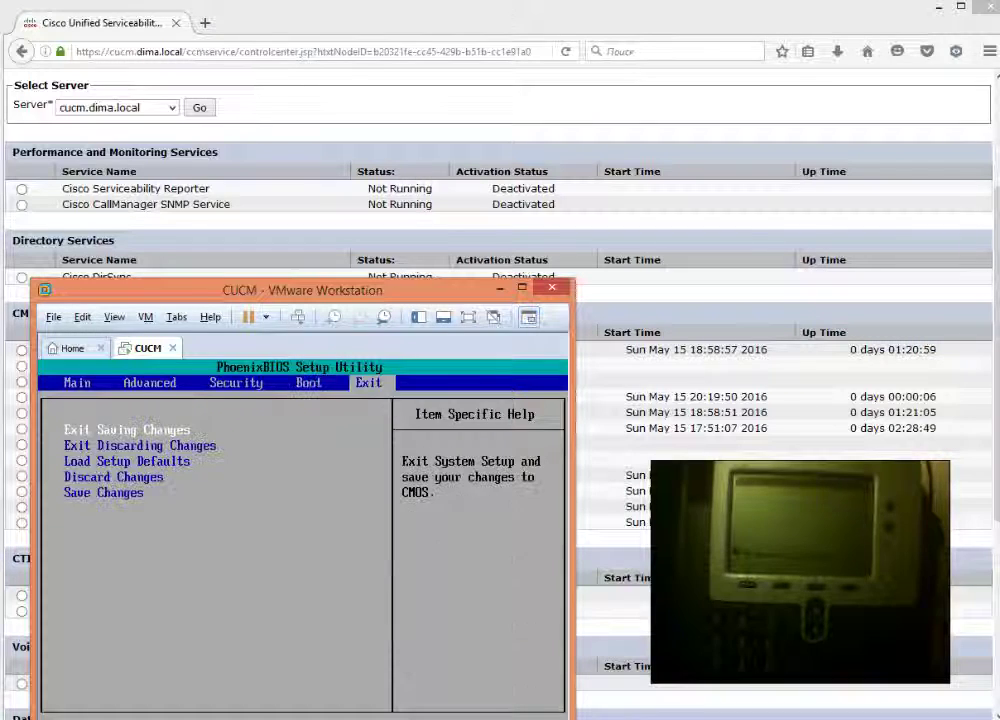
pyautogui.press('Right')
pyautogui.press('Left')
pyautogui.press('Return')
pyautogui.press('Return')
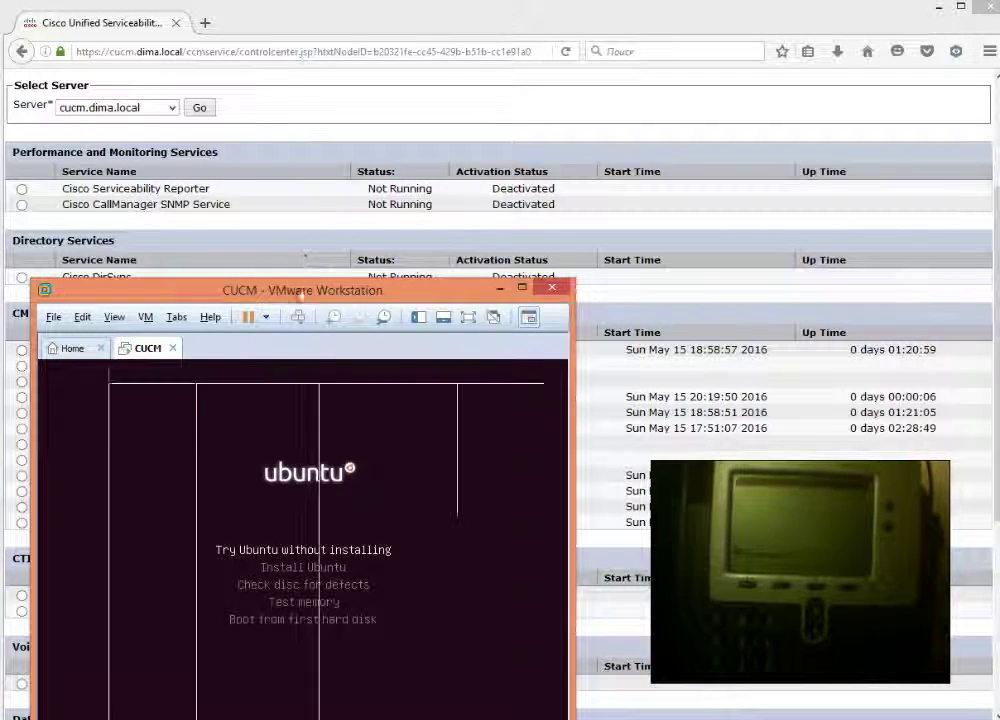
# Boot the virtual machine into the live session with Try Ubuntu without installing
pyautogui.hotkey('ctrl', 'g')
pyautogui.press('Return')
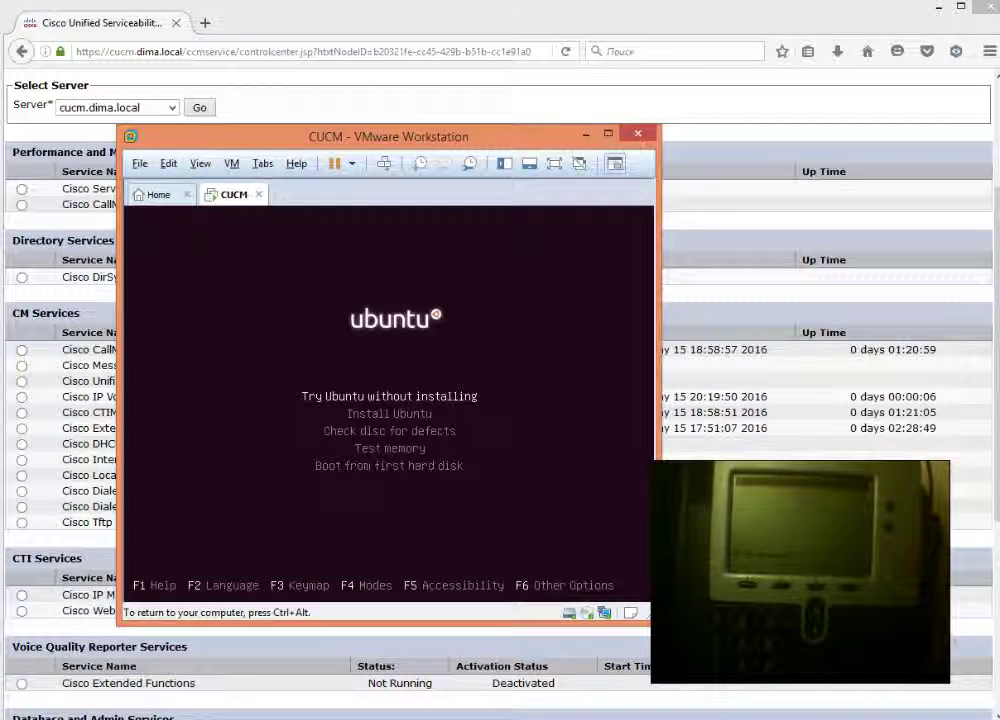
pyautogui.press('Down')
pyautogui.press('Up')
pyautogui.press('Return')
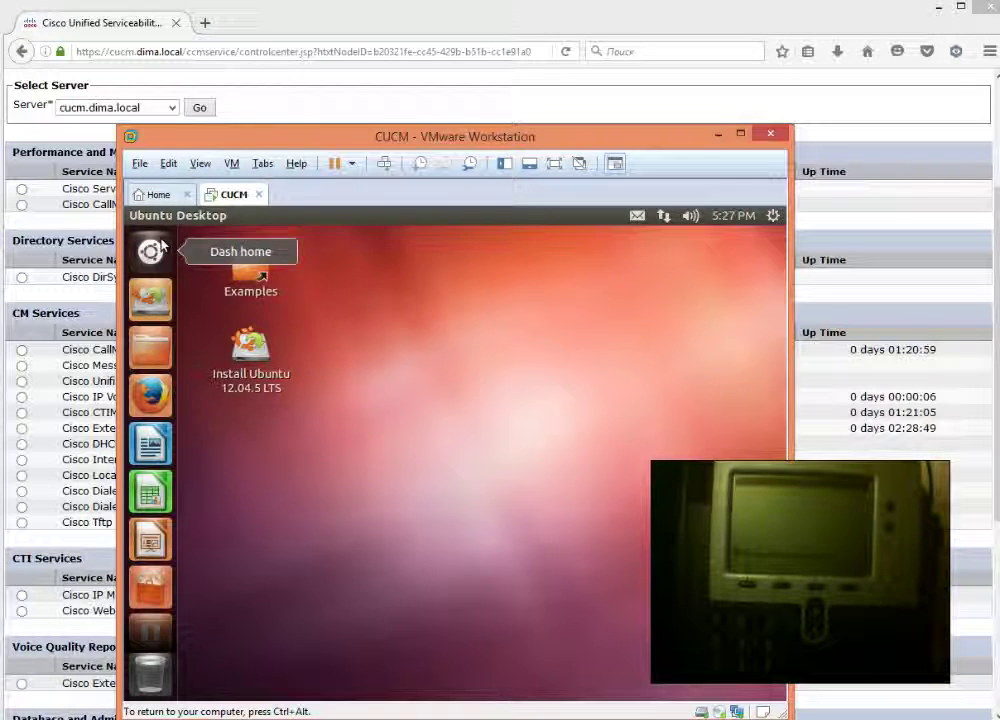
# Search the Ubuntu Dash for terminal and open the Terminal application
pyautogui.click(151, 251)
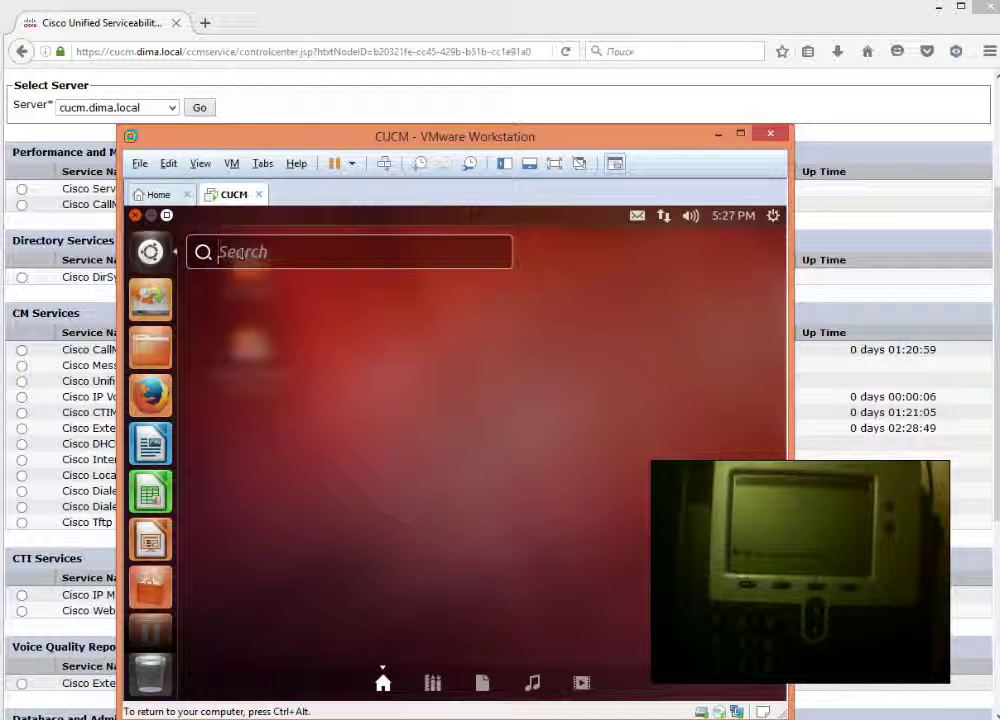
pyautogui.write('termian')
pyautogui.press('BackSpace')
pyautogui.press('BackSpace')
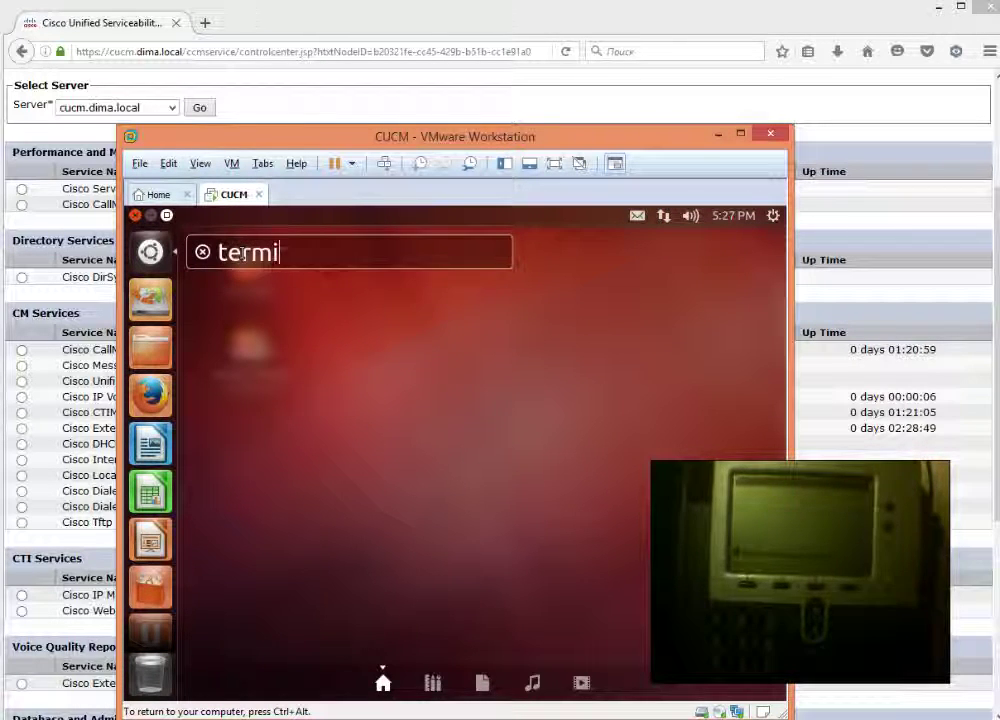
pyautogui.write('nal')
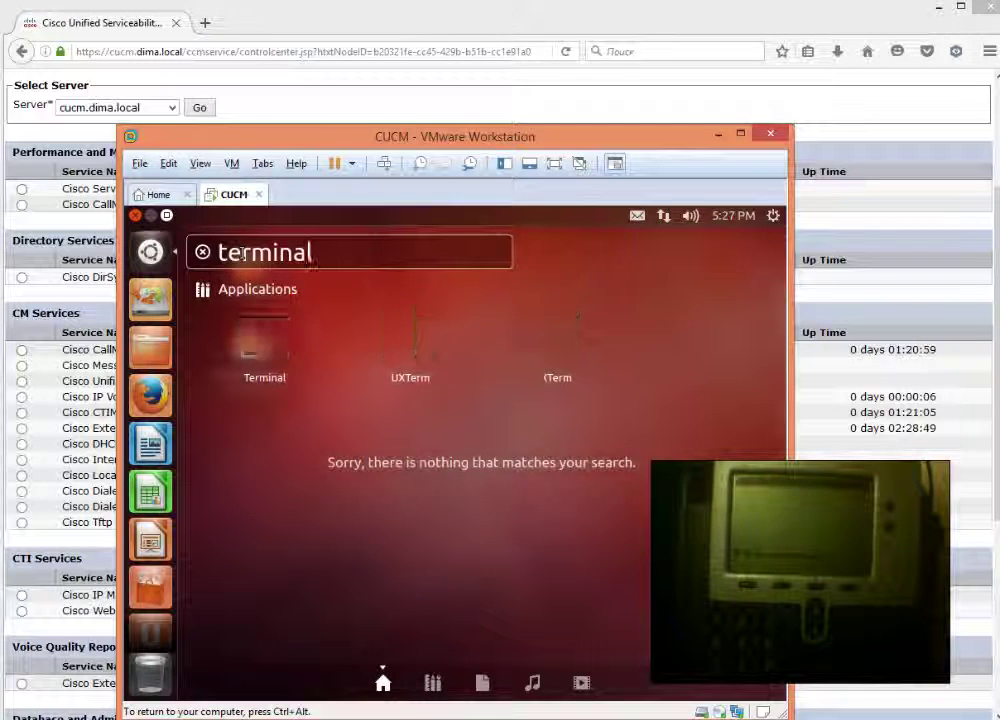
pyautogui.press('Return')
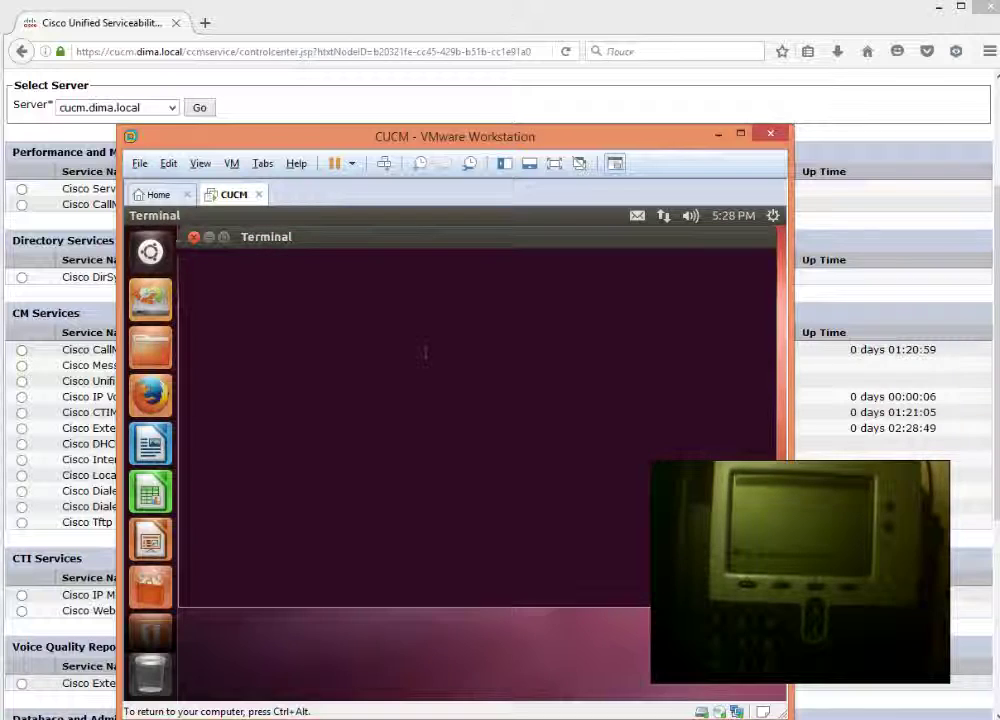
# Try to gain root access with the command sudo su-, and clear the recalled command line
pyautogui.write('su')
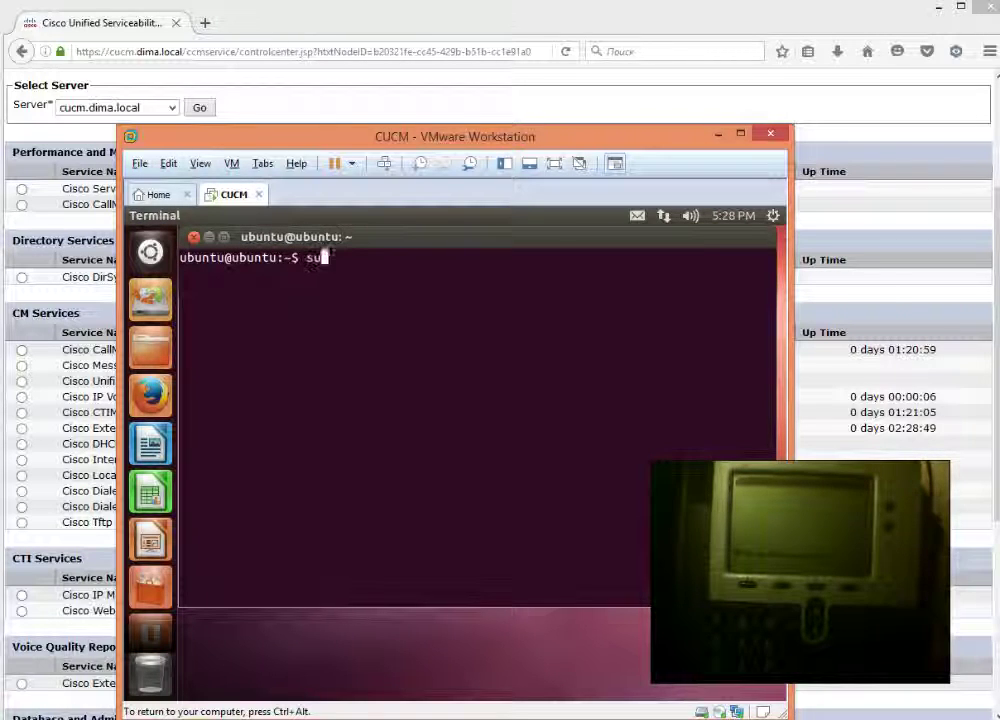
pyautogui.write('do  su-')
pyautogui.press('BackSpace')
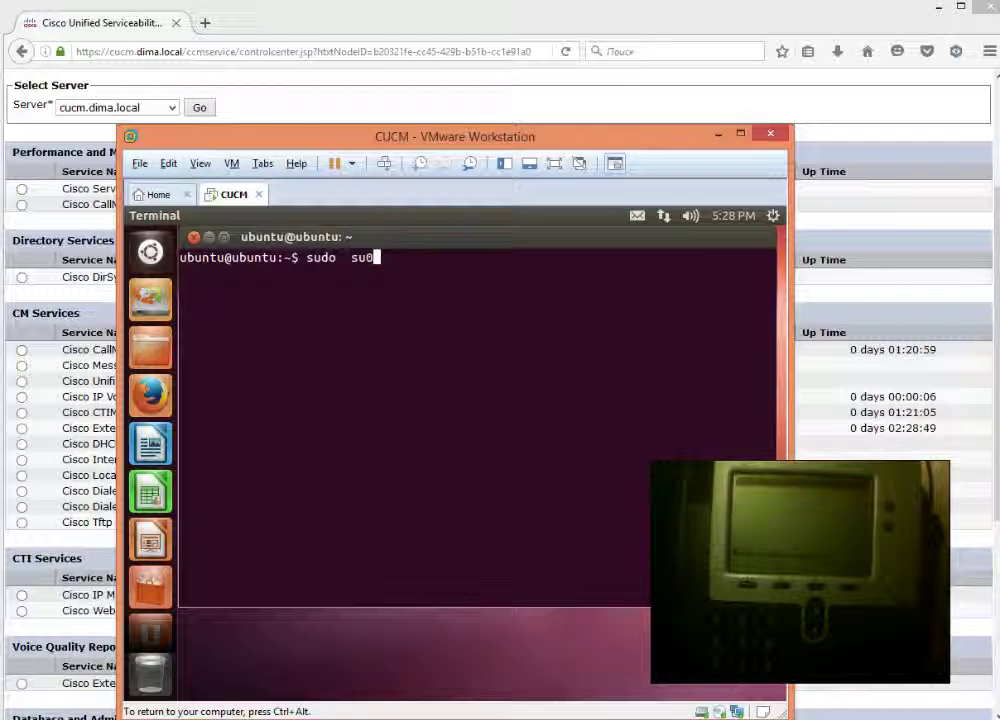
pyautogui.write('-')
pyautogui.press('Return')
pyautogui.press('Up')
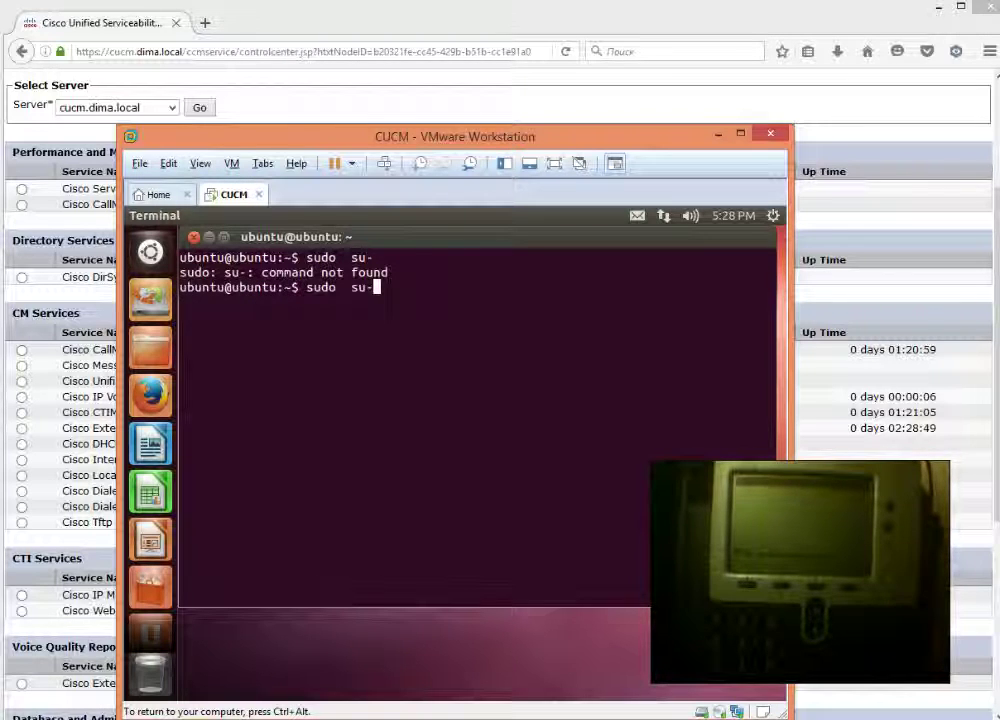
pyautogui.press('BackSpace')
pyautogui.press('BackSpace')
pyautogui.press('BackSpace')
pyautogui.press('BackSpace')
pyautogui.press('BackSpace')
pyautogui.press('BackSpace')
pyautogui.press('BackSpace')
pyautogui.press('BackSpace')
pyautogui.press('BackSpace')
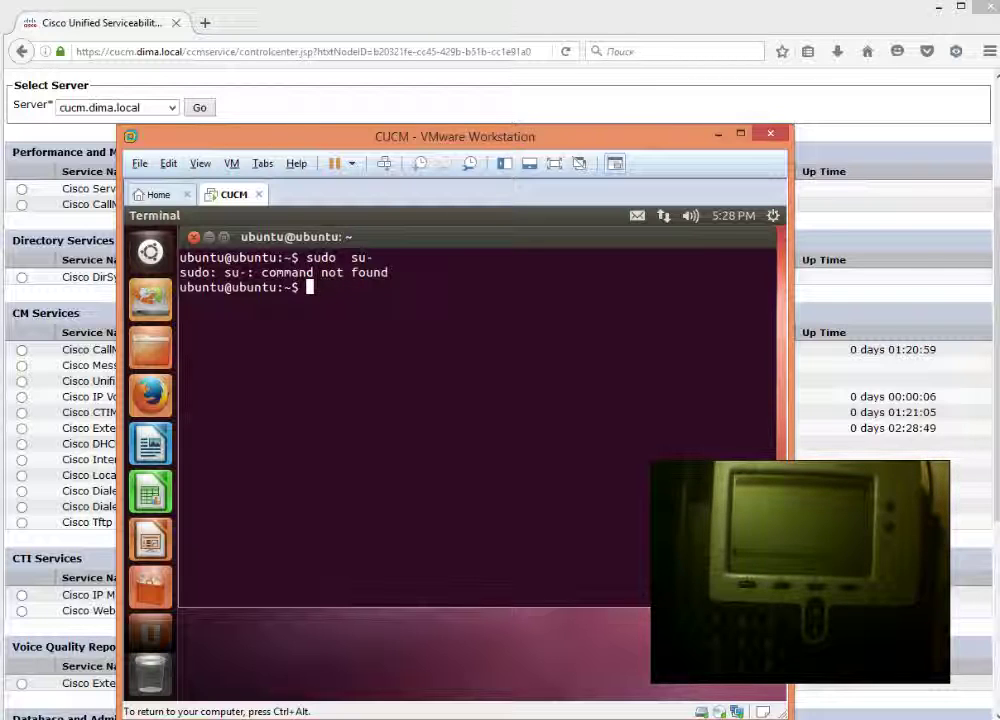
# Try to switch to the root account with su - and a blank password
pyautogui.write('su -')
pyautogui.press('Return')
pyautogui.press('Return')
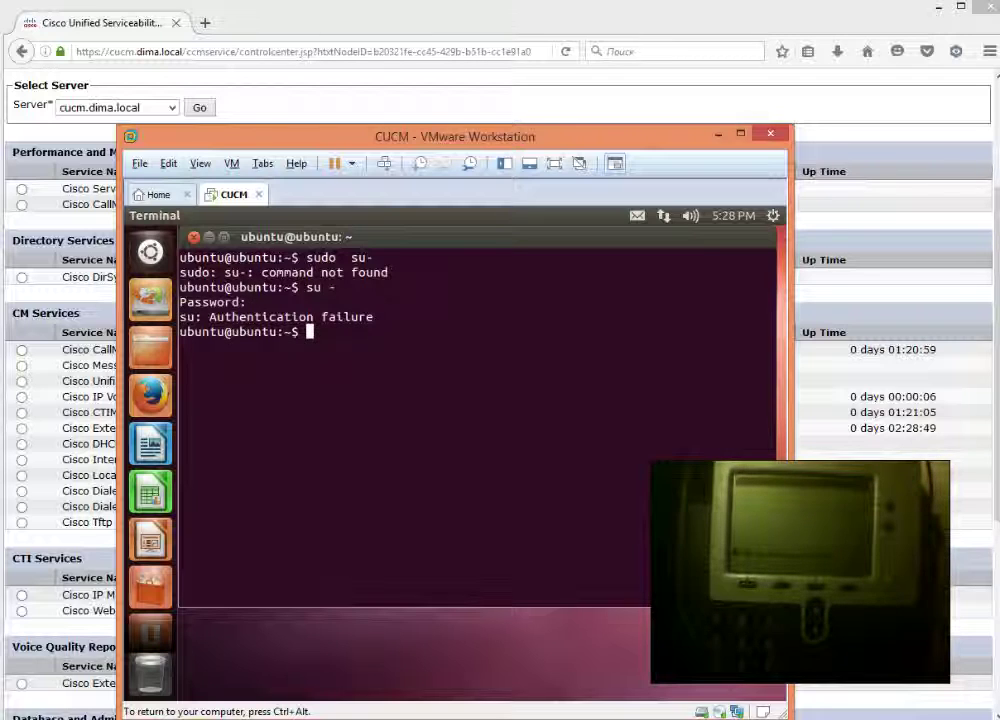
# Switch to the root account with the command sudo su -
pyautogui.write('sudo w')
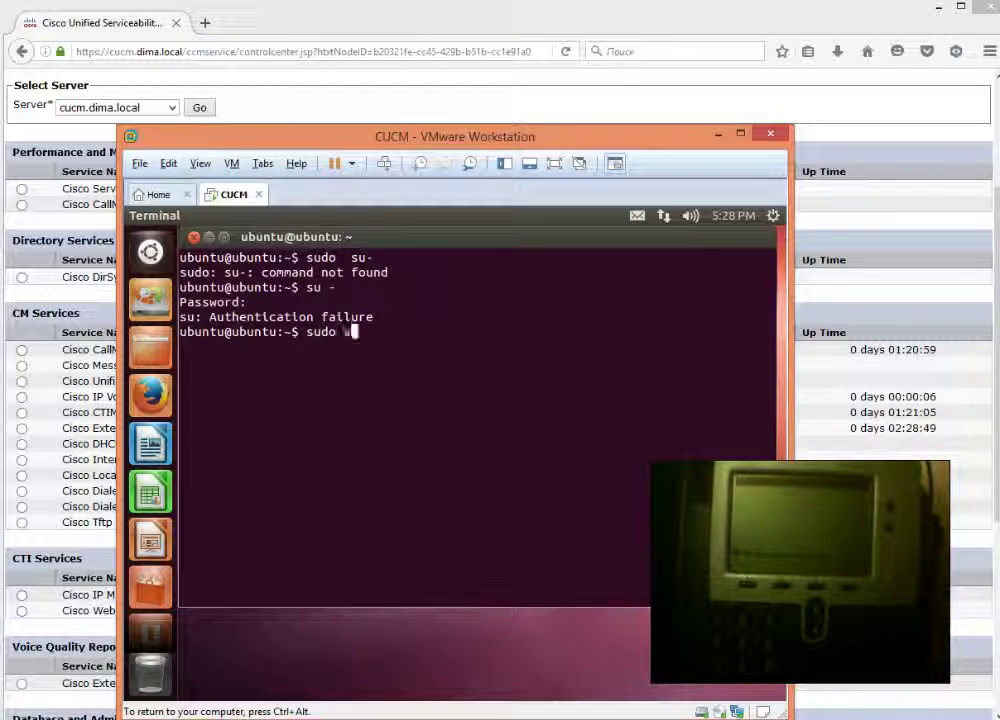
pyautogui.write('u -')
pyautogui.press('Return')
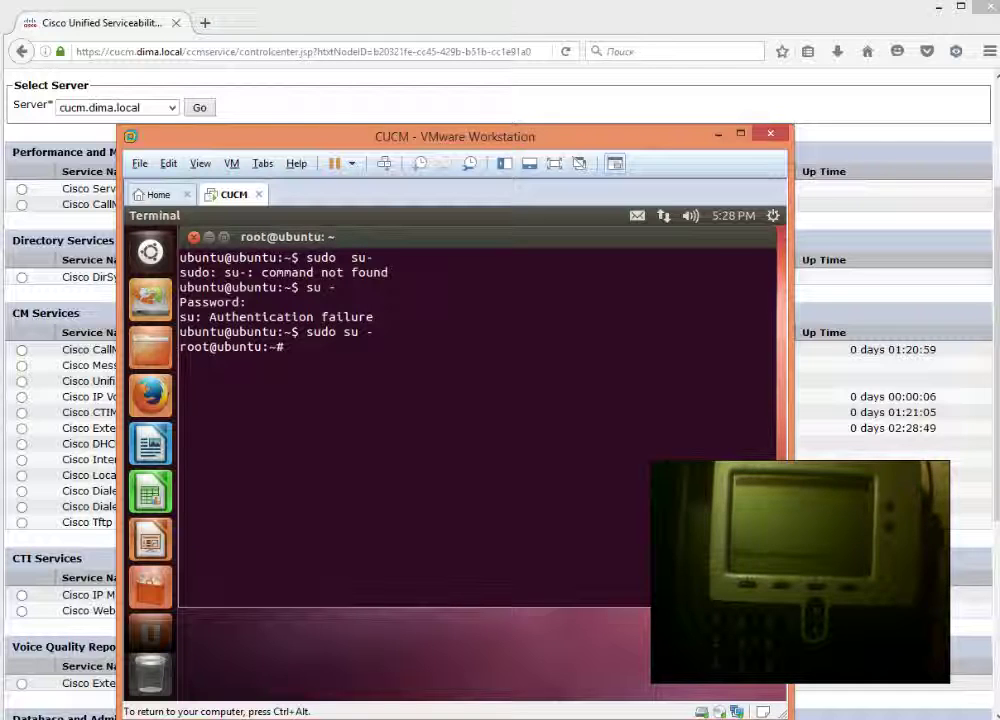
pyautogui.write('mount -')
pyautogui.press('BackSpace')
pyautogui.press('BackSpace')
pyautogui.write('/dev/sda5')
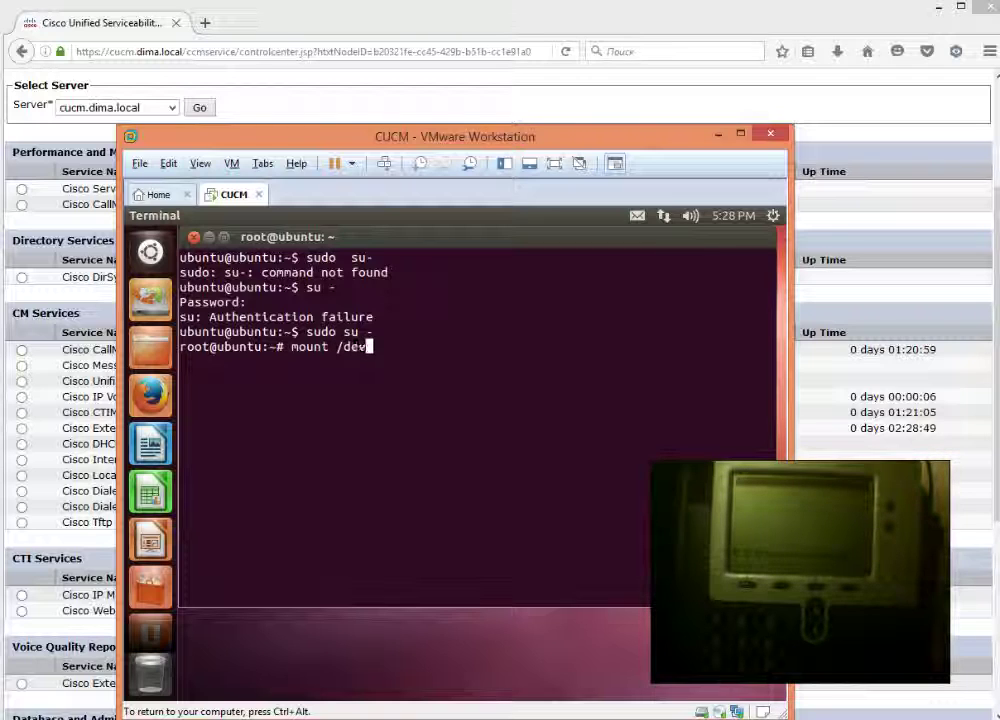
pyautogui.press('BackSpace')
pyautogui.press('BackSpace')
pyautogui.press('BackSpace')
pyautogui.press('BackSpace')
pyautogui.press('BackSpace')
pyautogui.press('BackSpace')
pyautogui.press('BackSpace')
pyautogui.press('BackSpace')
pyautogui.press('BackSpace')
pyautogui.press('BackSpace')
pyautogui.press('BackSpace')
pyautogui.press('BackSpace')
pyautogui.press('BackSpace')
pyautogui.press('BackSpace')
pyautogui.press('BackSpace')
# List the virtual machine's disk partitions with the command fdisk -l
pyautogui.write('f')
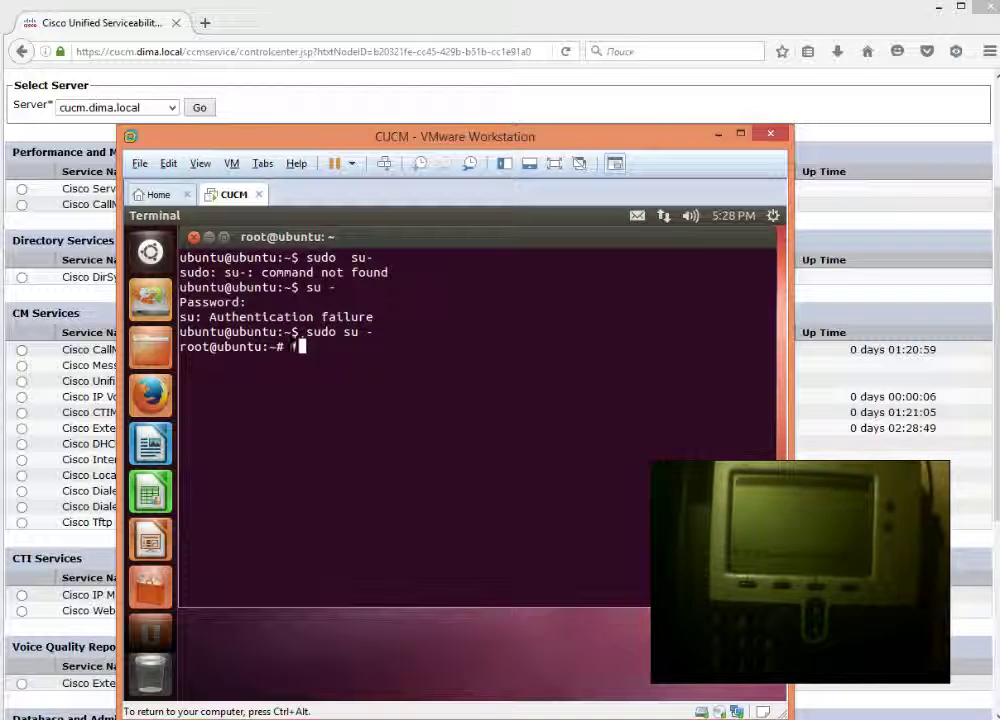
pyautogui.write('disk -l')
pyautogui.press('Return')
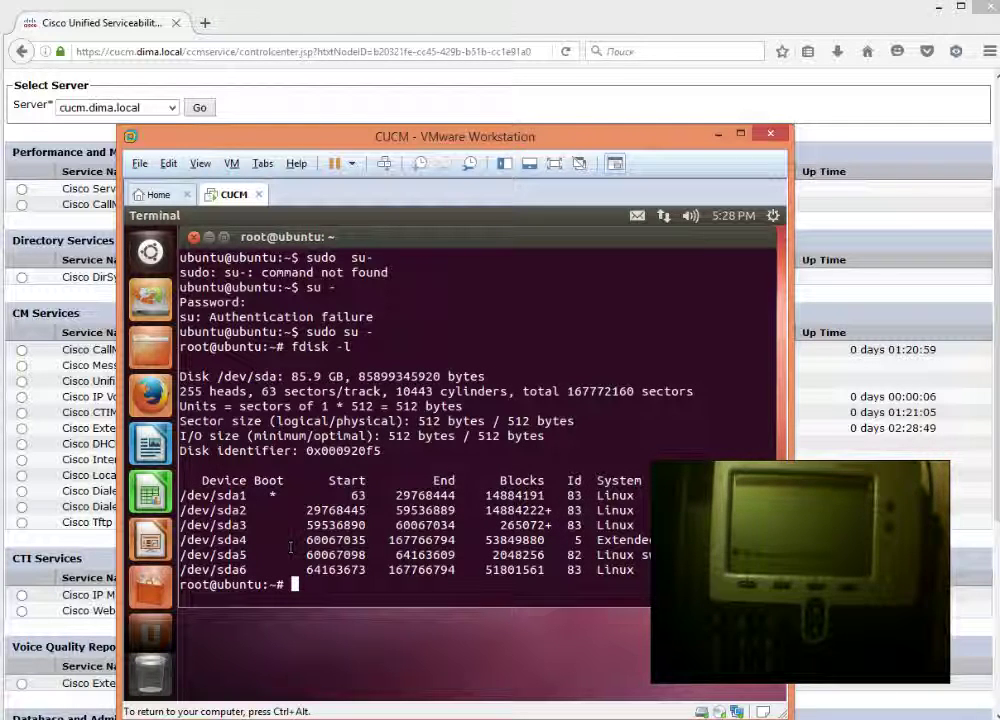
# Mount the boot partition /dev/sda1 on /mnt
pyautogui.doubleClick(215, 495)
pyautogui.click(308, 513)
pyautogui.write('mount /dev/sda6')
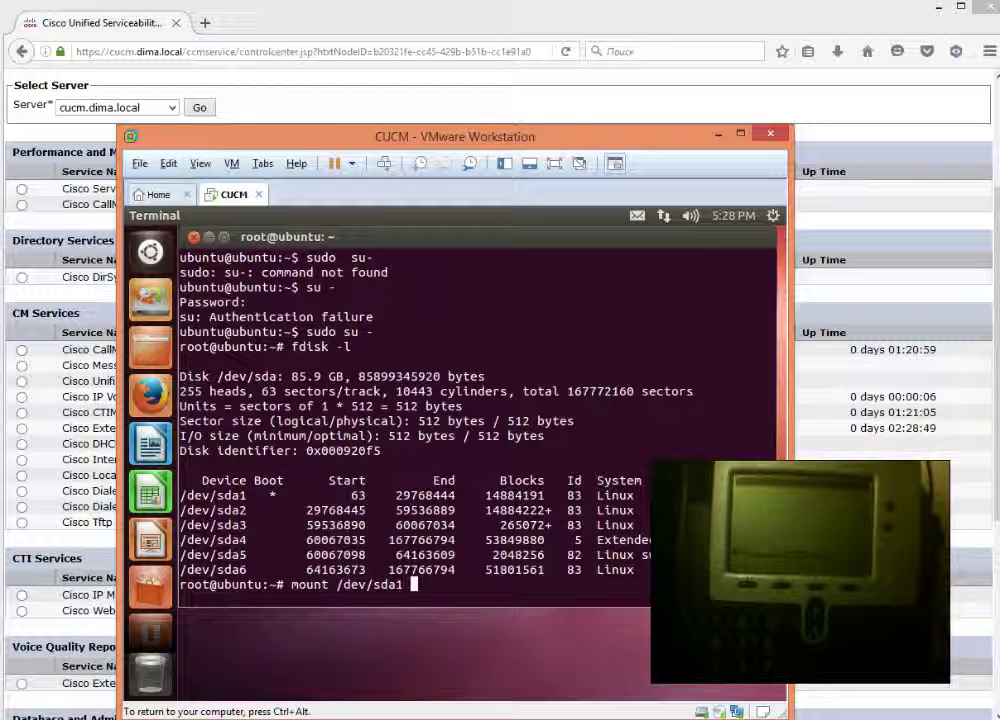
pyautogui.write(' /mnt')
pyautogui.press('Return')
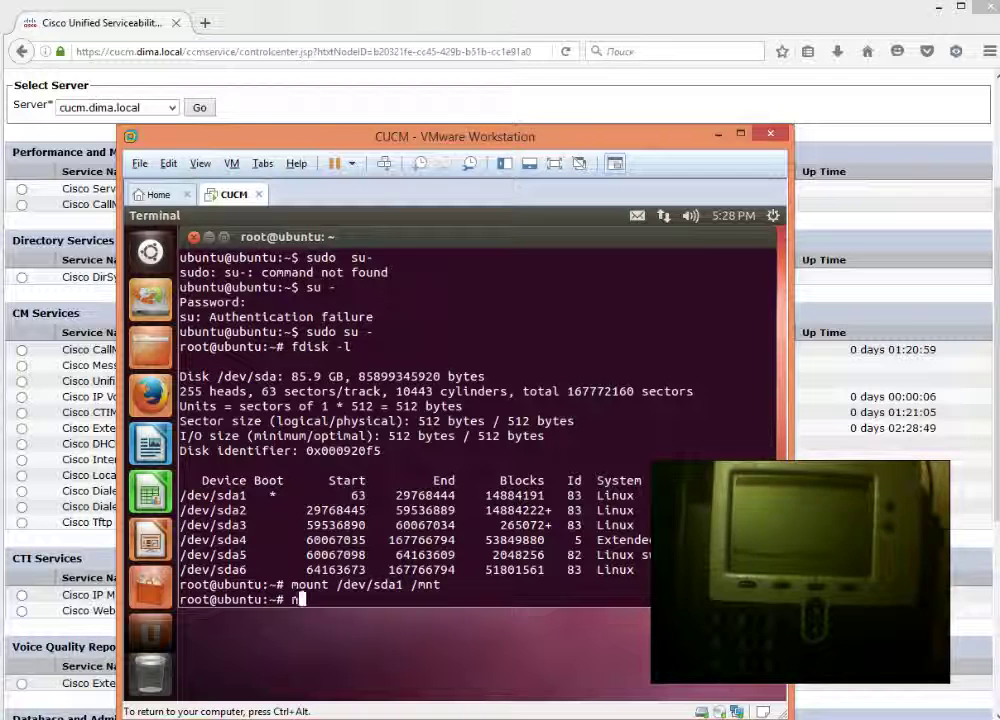
# Launch the nautilus file manager as root from the terminal and dismiss its configuration folder error
pyautogui.write('nautilus')
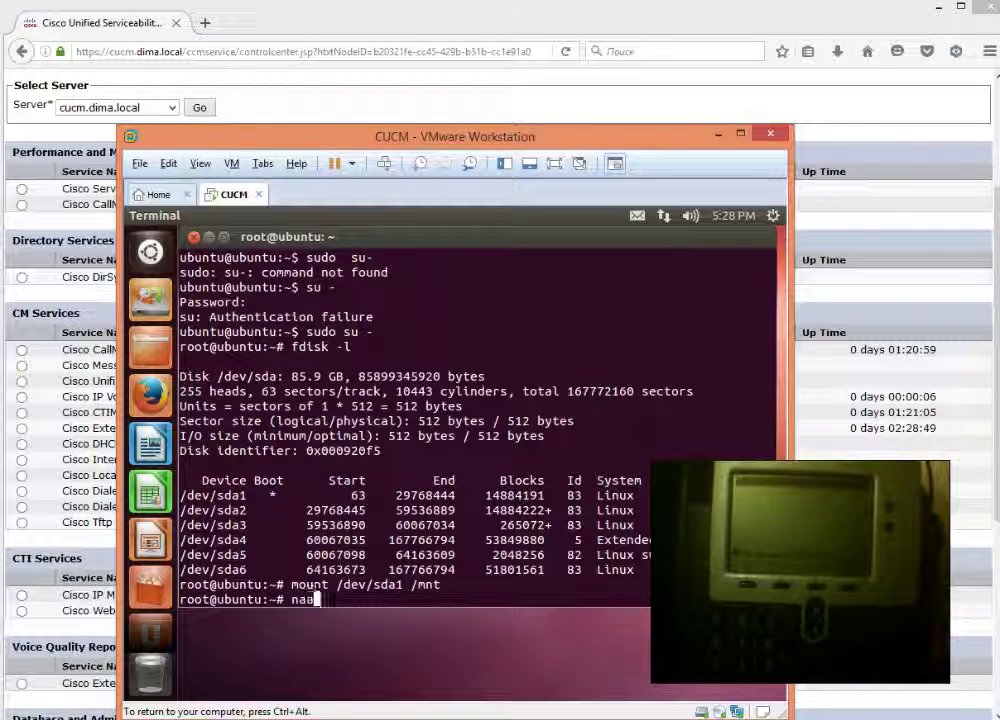
pyautogui.press('Return')
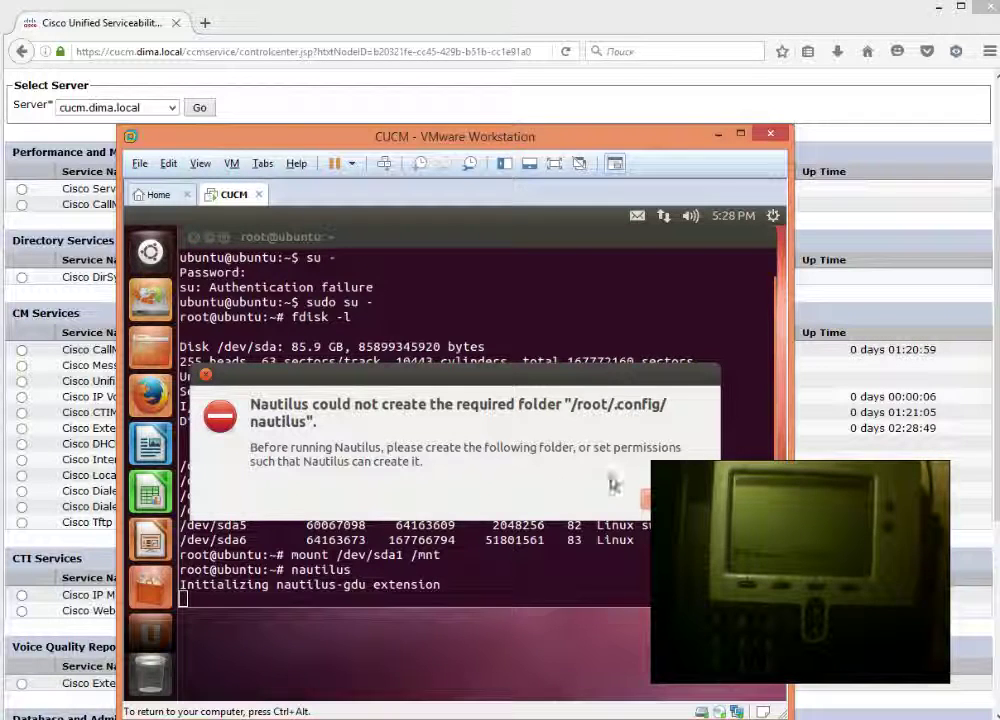
pyautogui.click(645, 500)
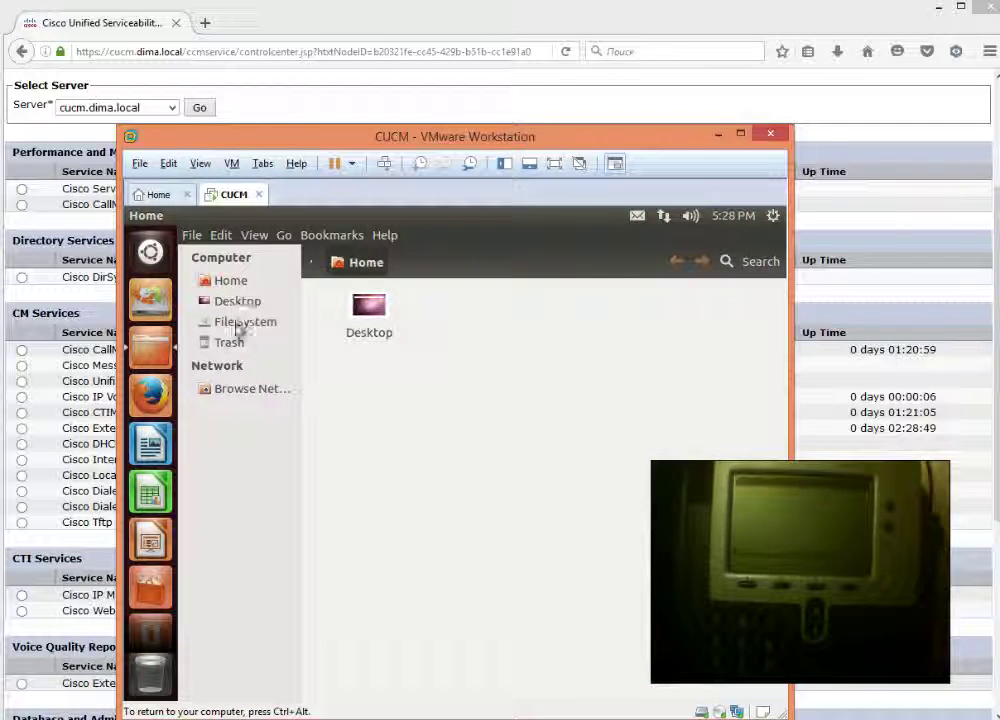
# Browse the file system to the folder /mnt/lib/modules/cm_ipvms
pyautogui.click(231, 281)
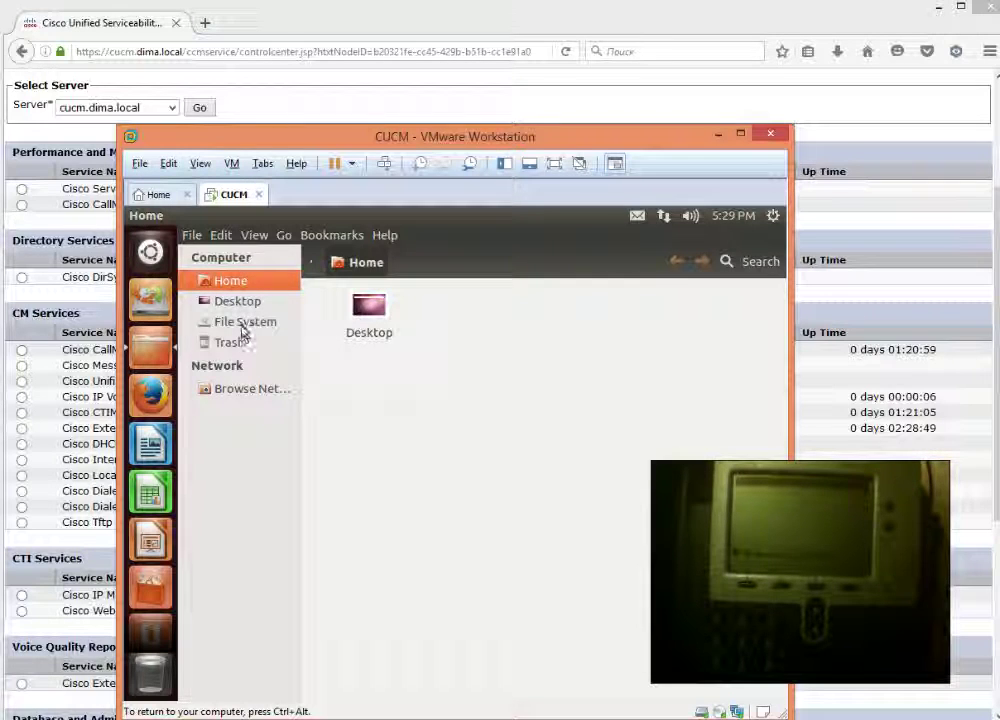
pyautogui.click(241, 321)
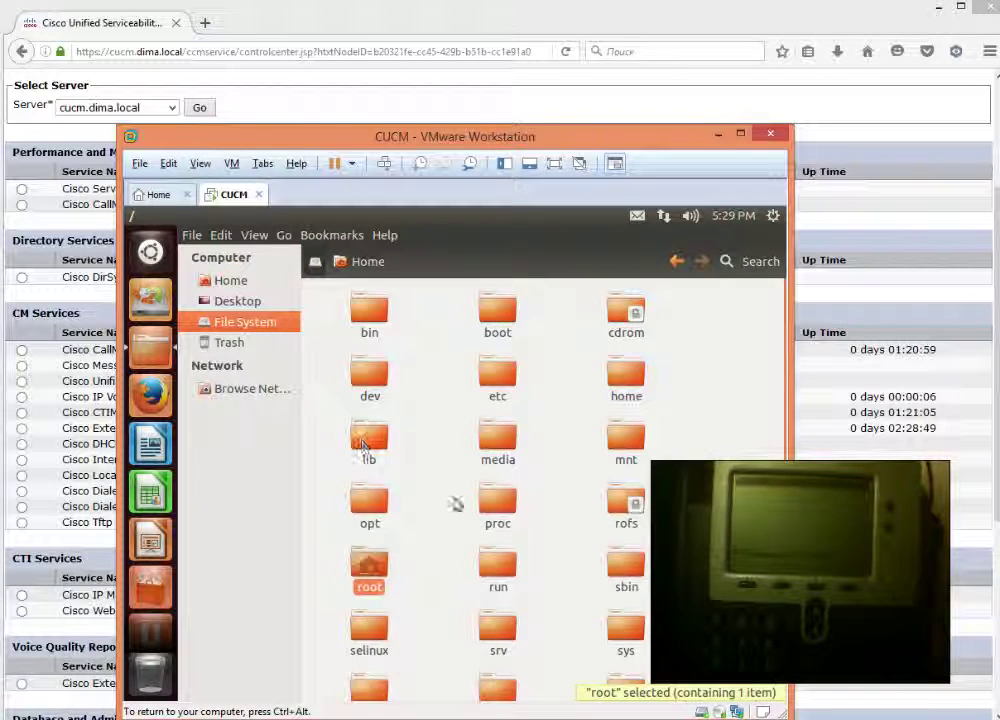
pyautogui.click(455, 567)
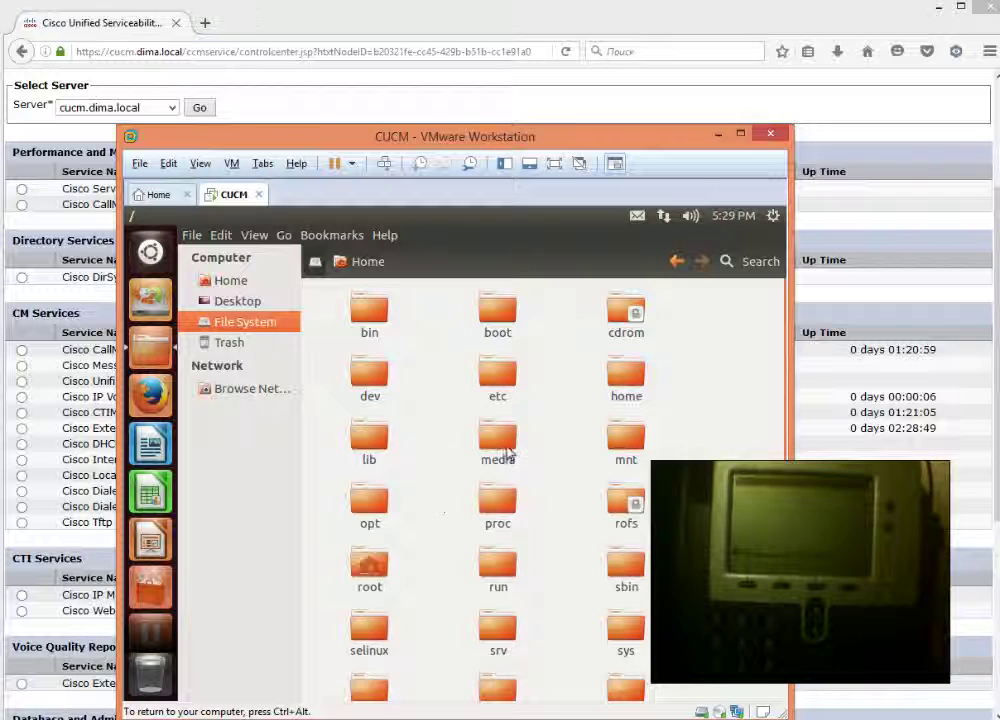
pyautogui.doubleClick(622, 440)
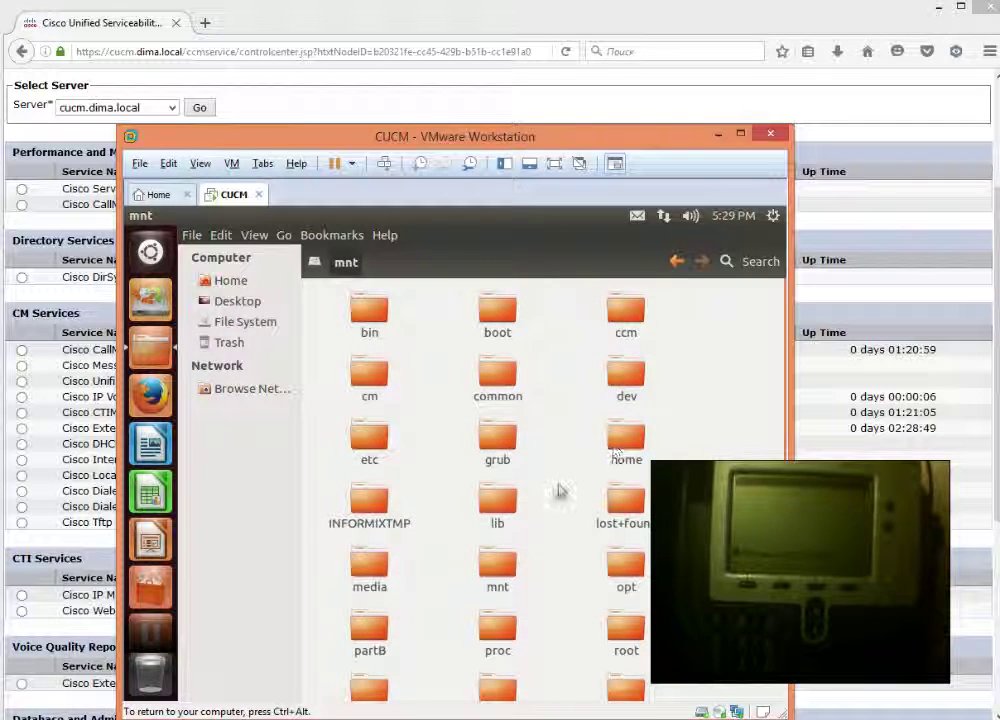
pyautogui.click(490, 505)
pyautogui.doubleClick(492, 508)
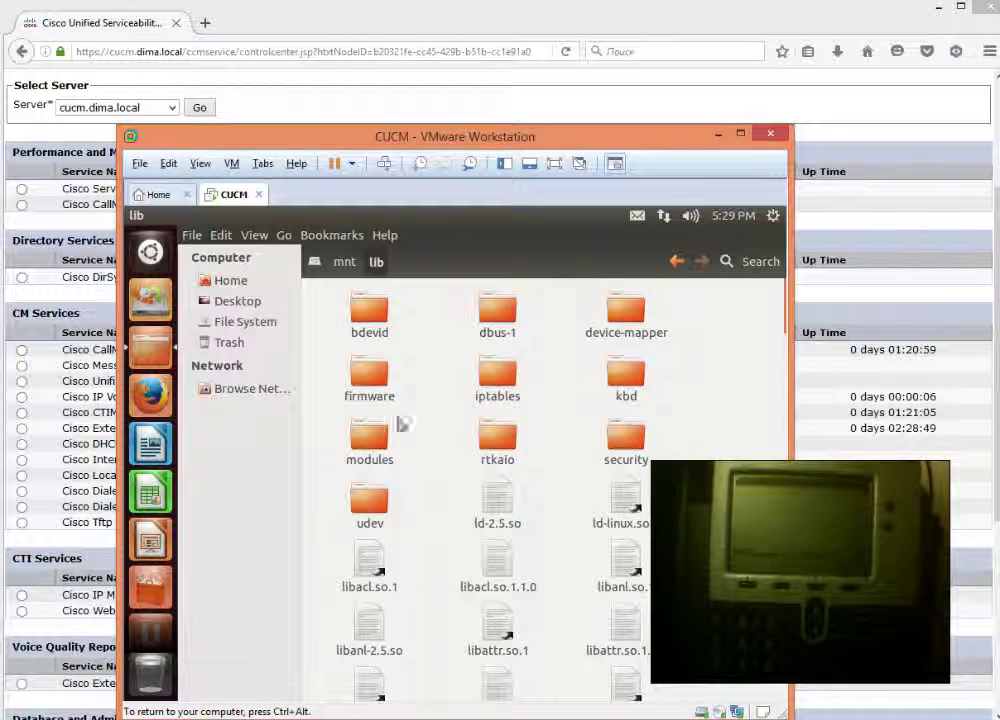
pyautogui.doubleClick(372, 445)
pyautogui.click(400, 338)
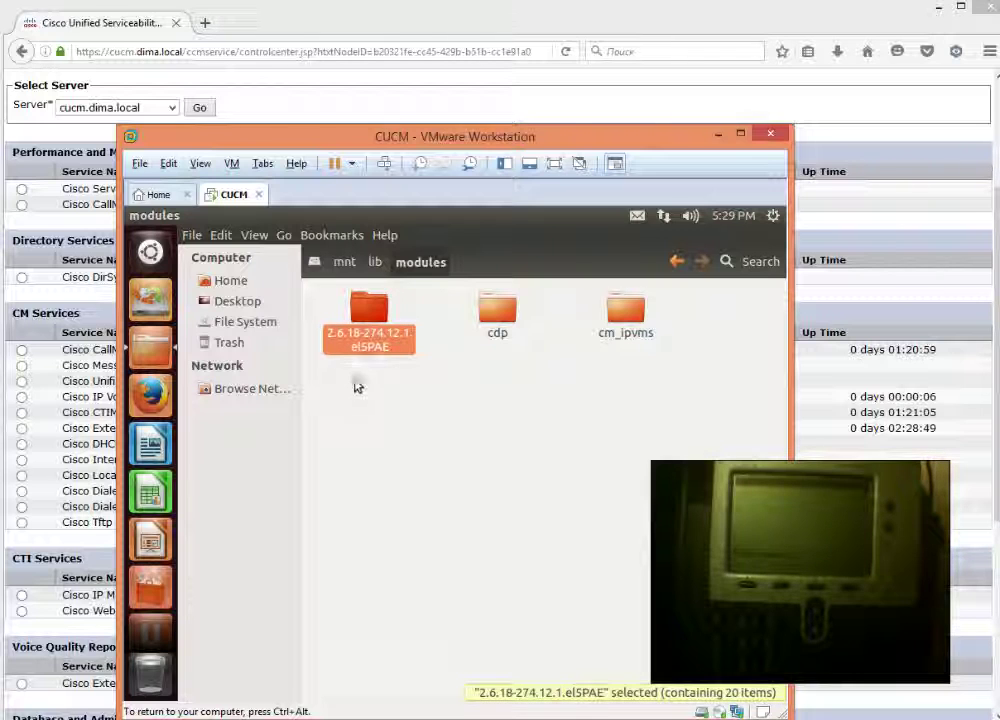
pyautogui.doubleClick(625, 310)
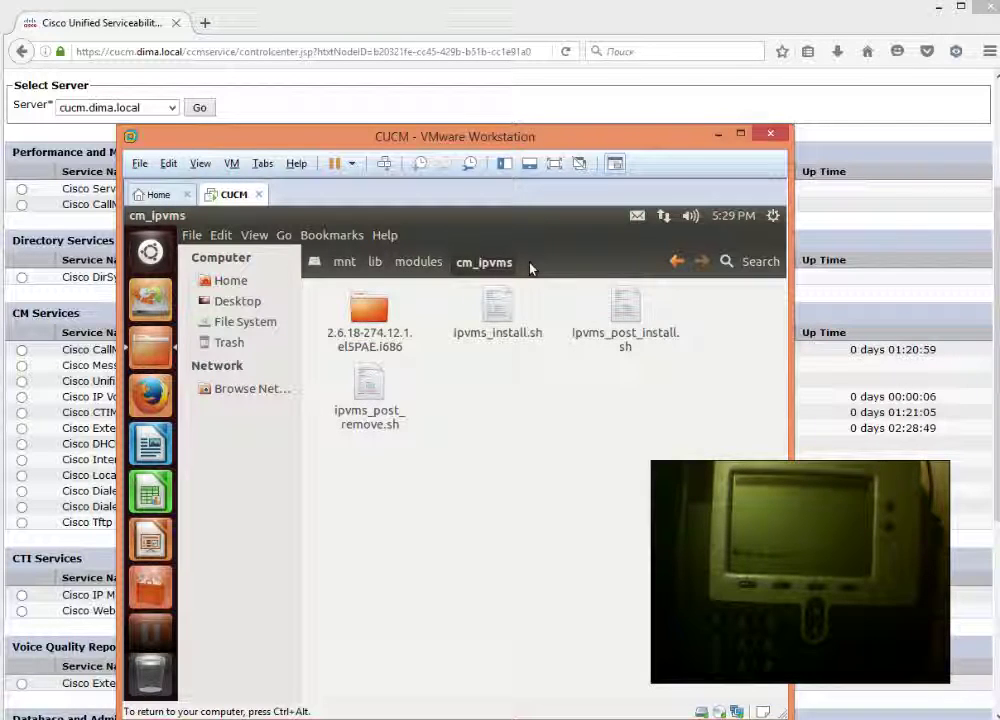
# Duplicate the 2.6.18-274.12.1.el5PAE.i686 folder within cm_ipvms
pyautogui.click(369, 318)
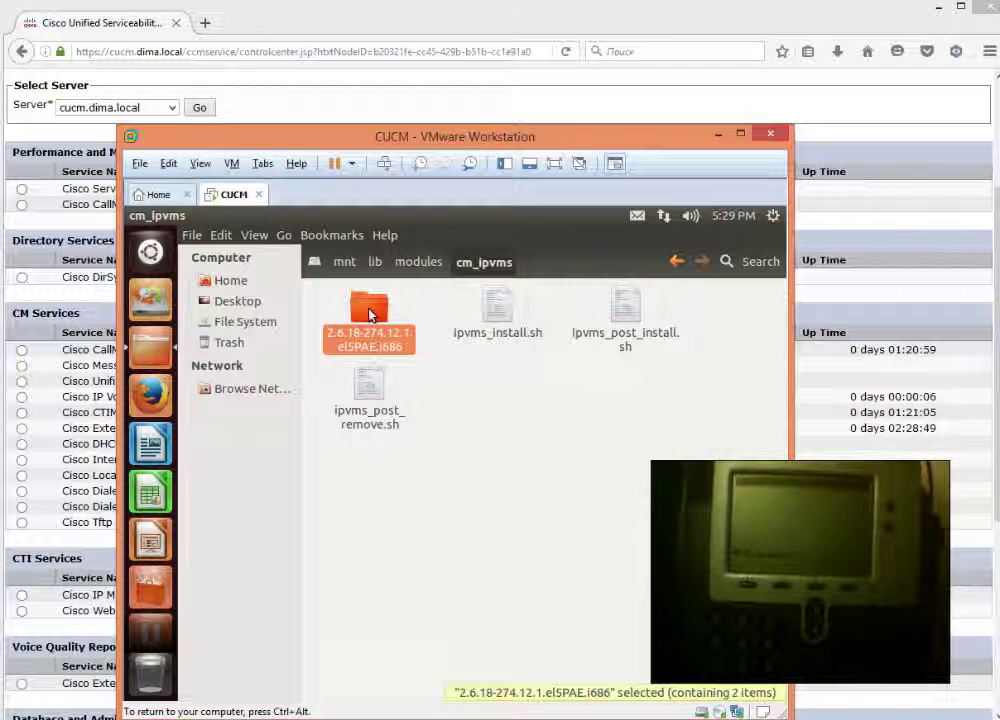
pyautogui.rightClick(369, 315)
pyautogui.click(412, 455)
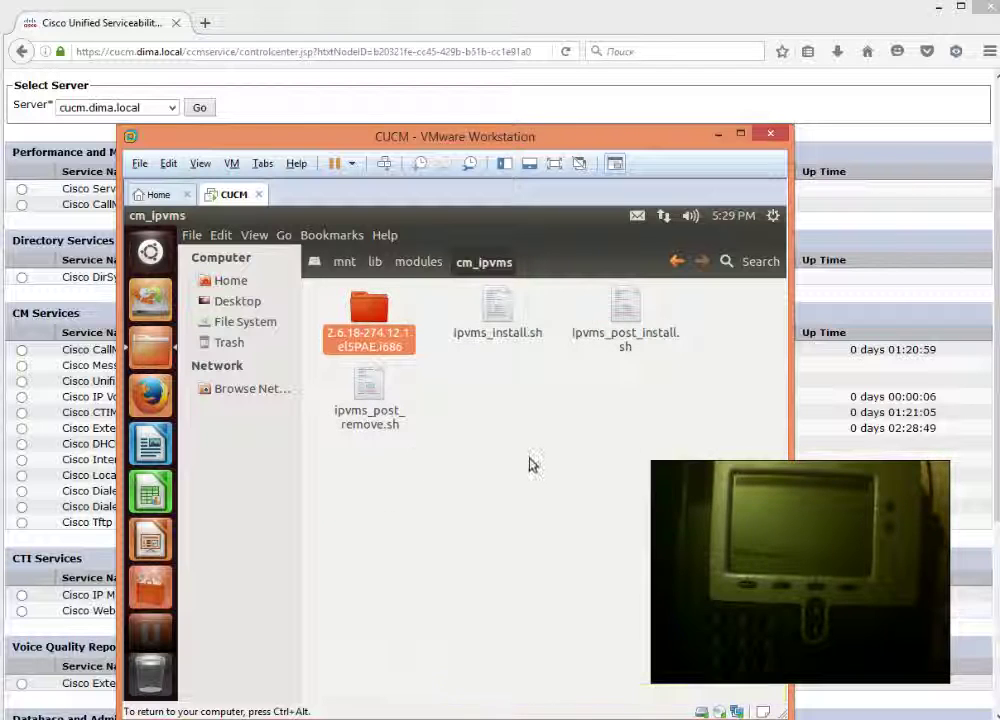
pyautogui.click(532, 464)
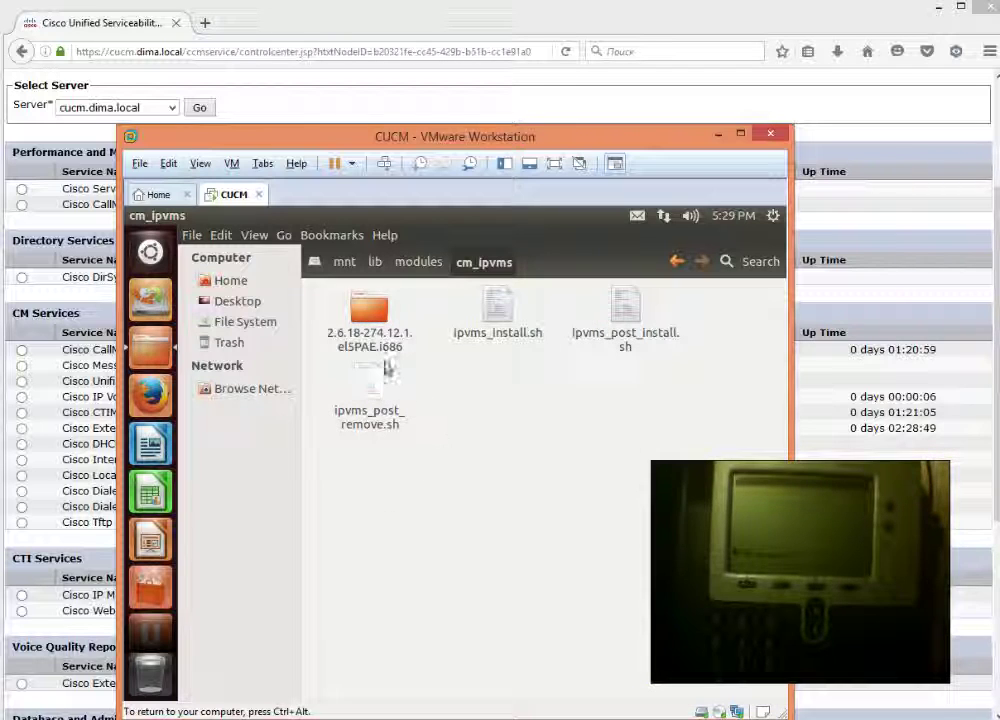
pyautogui.rightClick(487, 395)
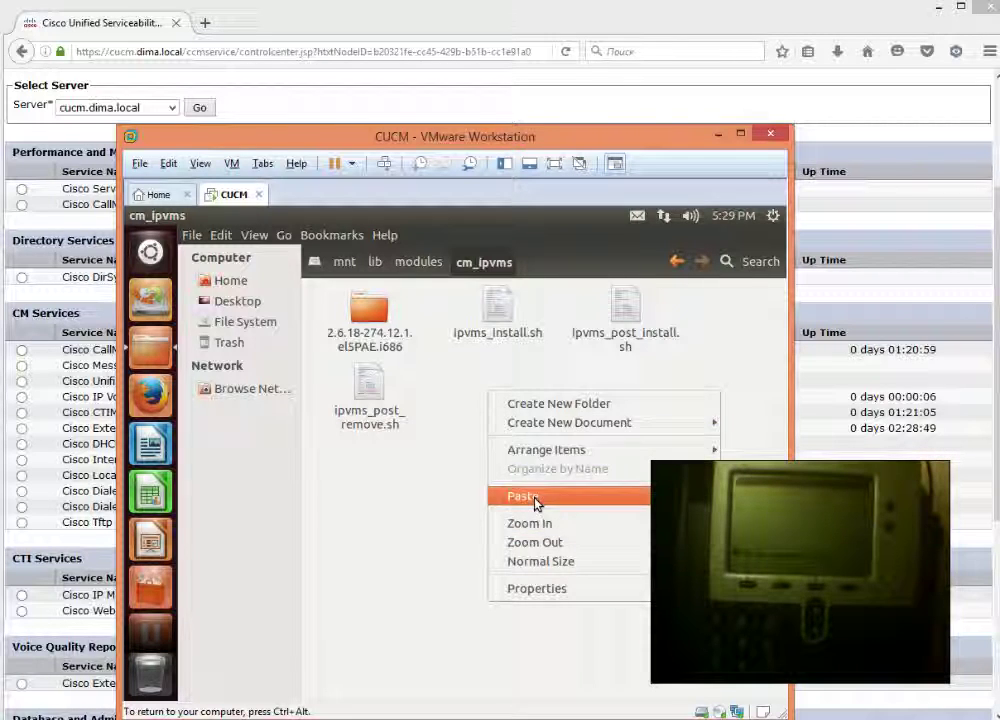
pyautogui.click(535, 497)
# Rename the duplicated folder as 2.6.18-274.12.1.el5PAE.athlon
pyautogui.rightClick(508, 346)
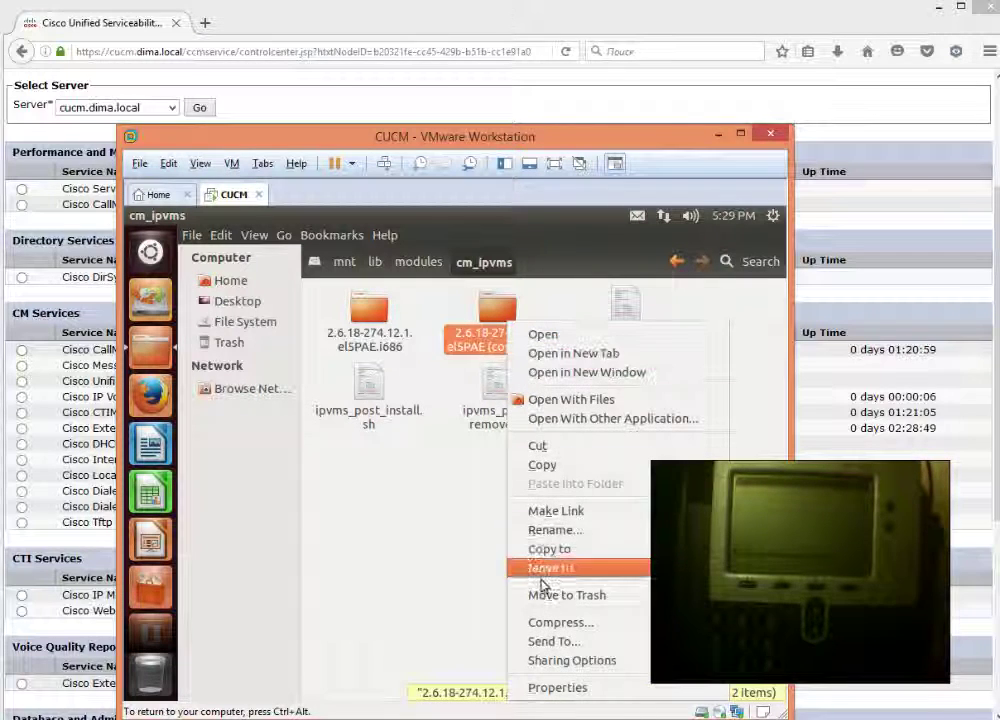
pyautogui.click(550, 530)
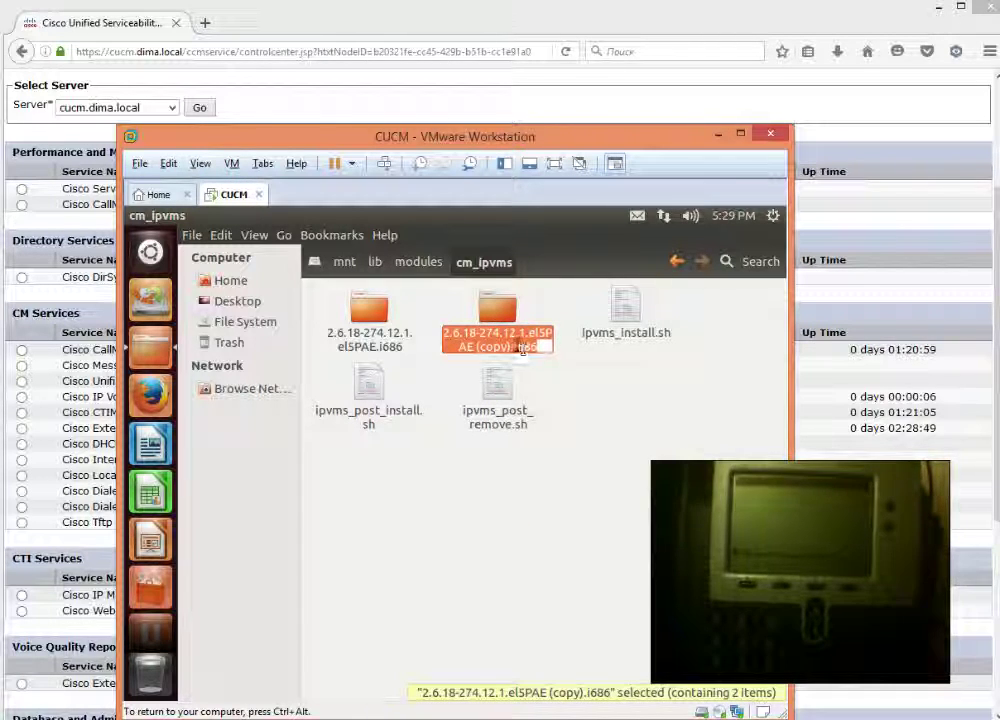
pyautogui.click(522, 349)
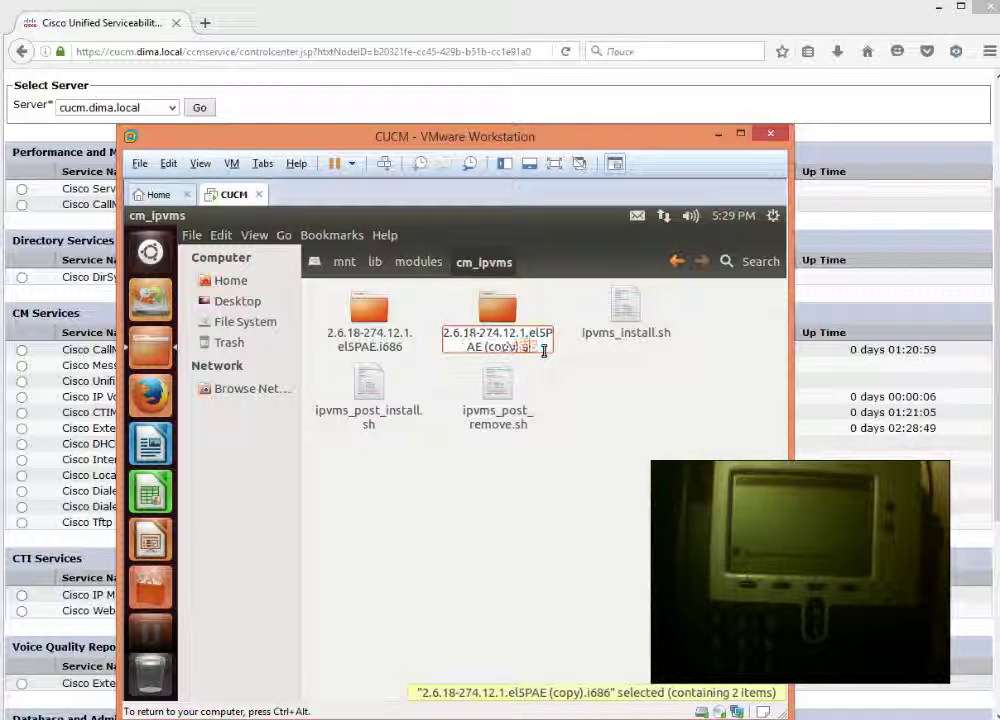
pyautogui.write('athlon')
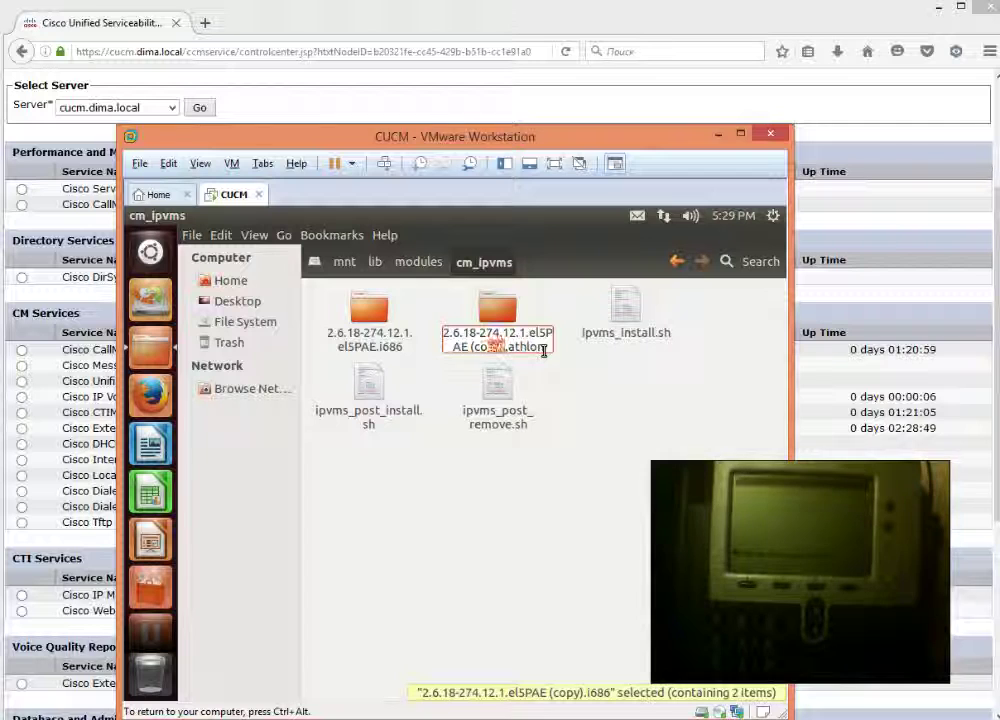
pyautogui.hotkey('shift', 'Left')
pyautogui.hotkey('shift', 'Left')
pyautogui.hotkey('shift', 'Left')
pyautogui.hotkey('shift', 'Left')
pyautogui.hotkey('shift', 'Left')
pyautogui.hotkey('shift', 'Left')
pyautogui.hotkey('shift', 'Left')
pyautogui.press('BackSpace')
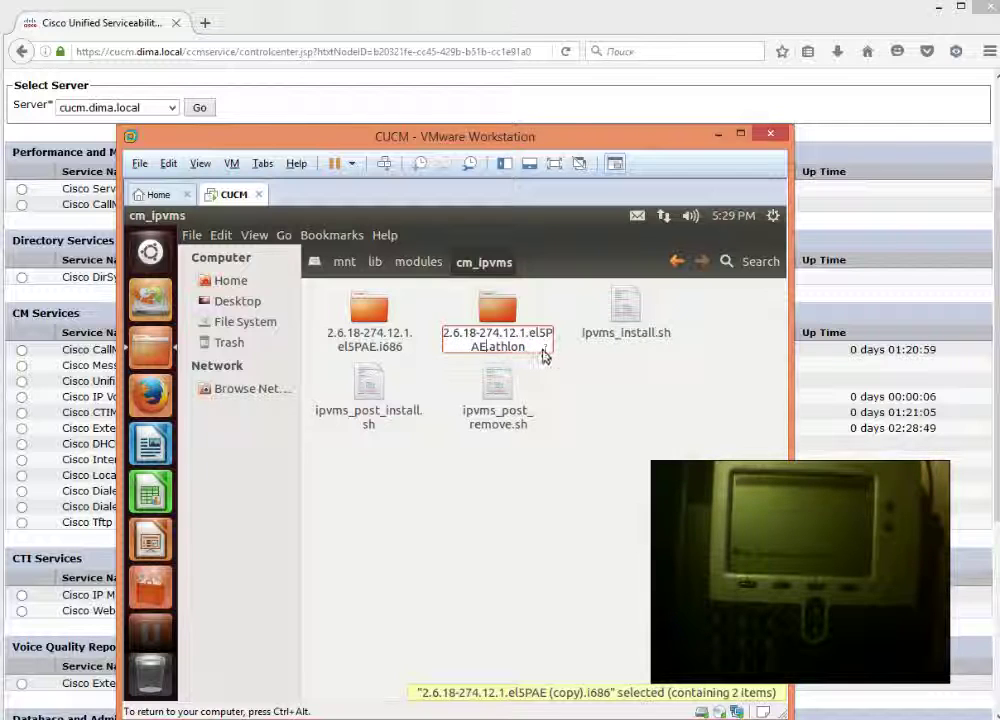
pyautogui.press('Return')
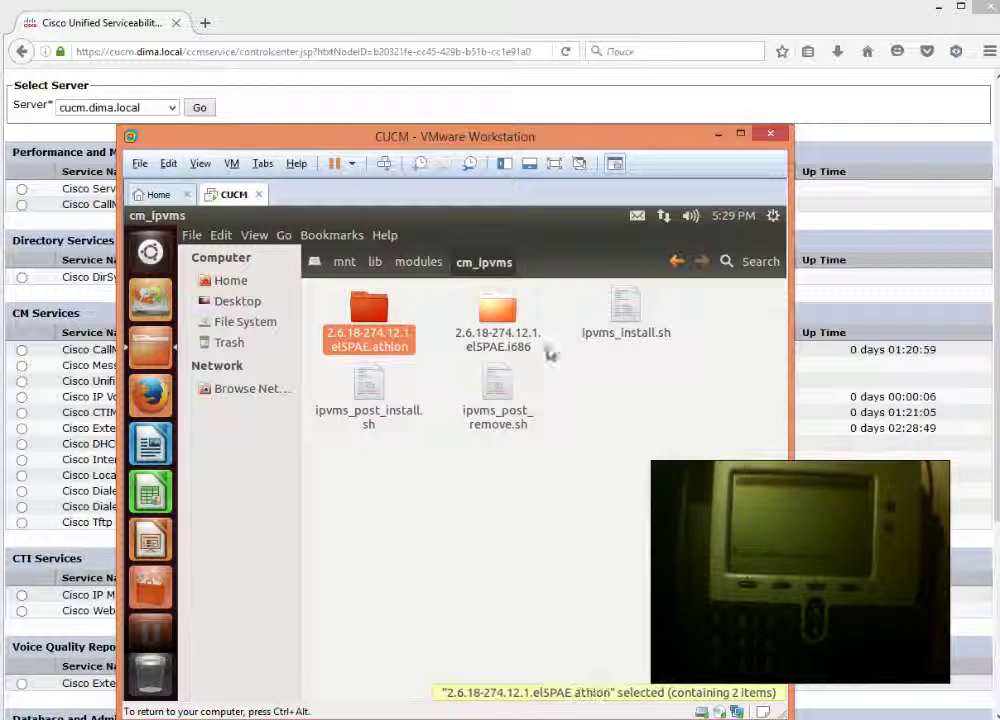
# Check the files inside the 2.6.18-274.12.1.el5PAE.athlon folder and return to cm_ipvms
pyautogui.doubleClick(344, 330)
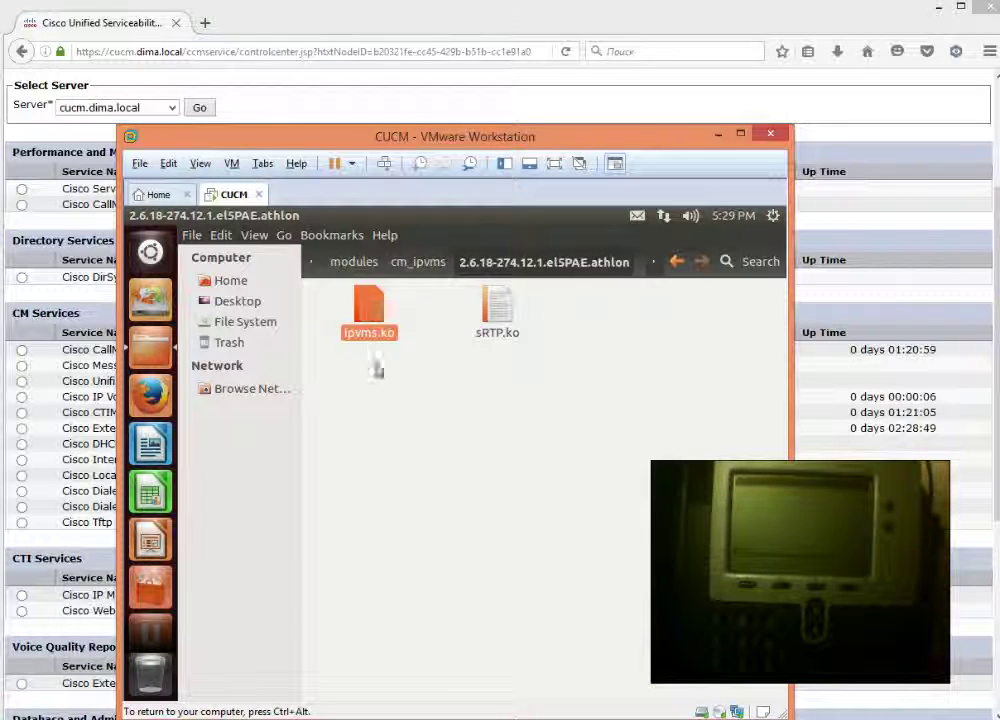
pyautogui.click(372, 335)
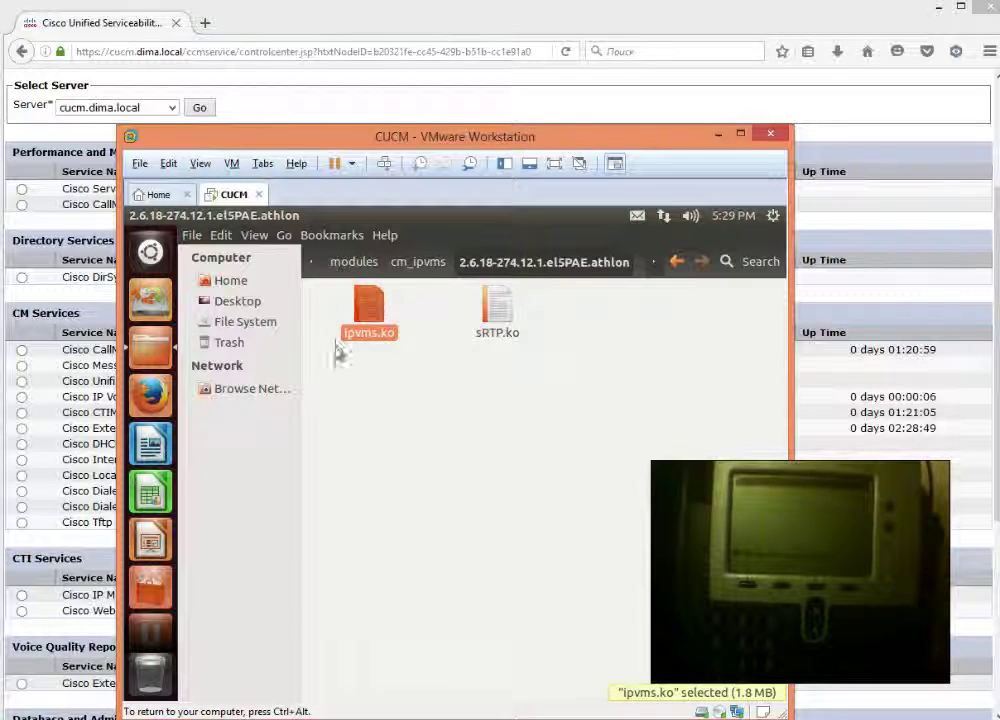
pyautogui.moveTo(383, 332); pyautogui.dragTo(417, 278)
pyautogui.click(413, 264)
pyautogui.press('Right')
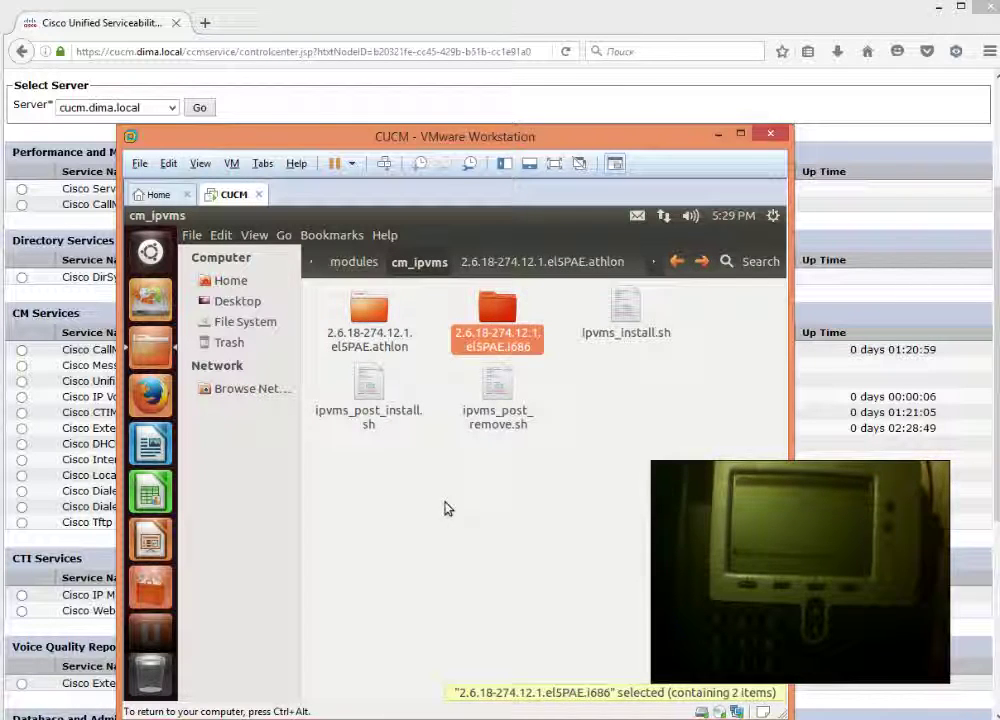
pyautogui.click(446, 508)
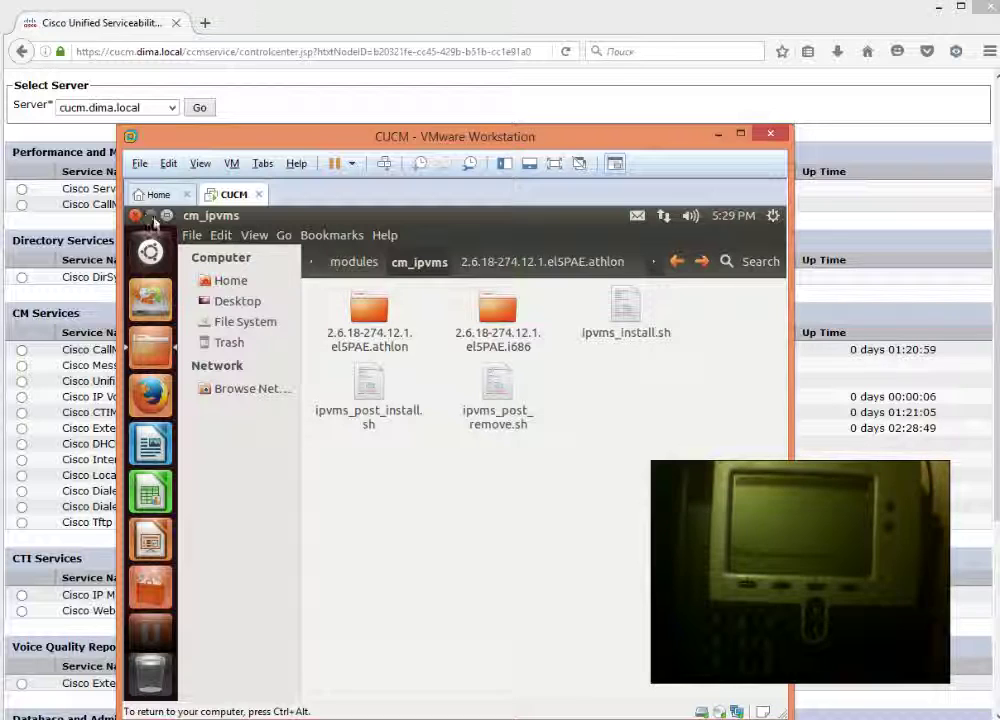
# Close the file manager and shut down the live session with the command shutdown -h 0
pyautogui.hotkey('ctrl', 'w')
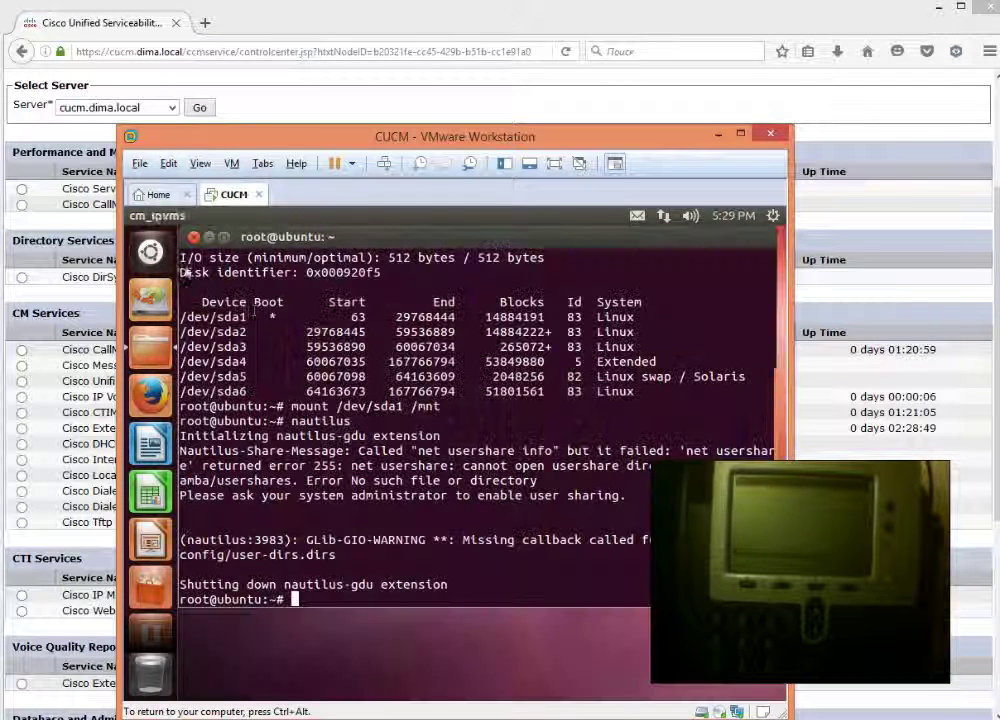
pyautogui.write('shut')
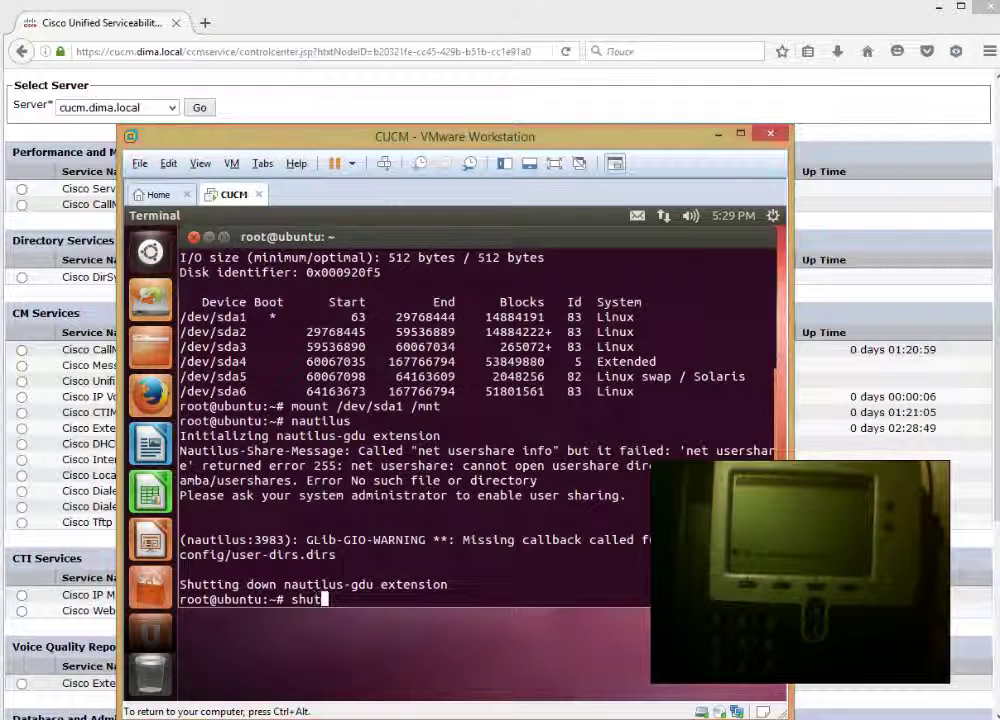
pyautogui.write('down -h 0')
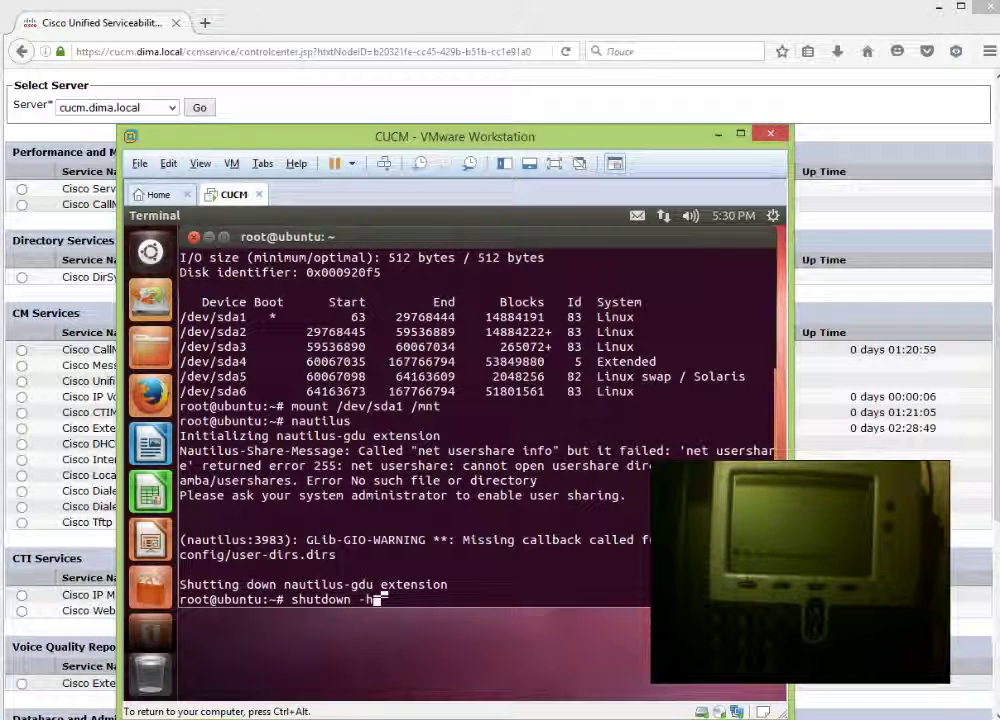
pyautogui.press('Return')
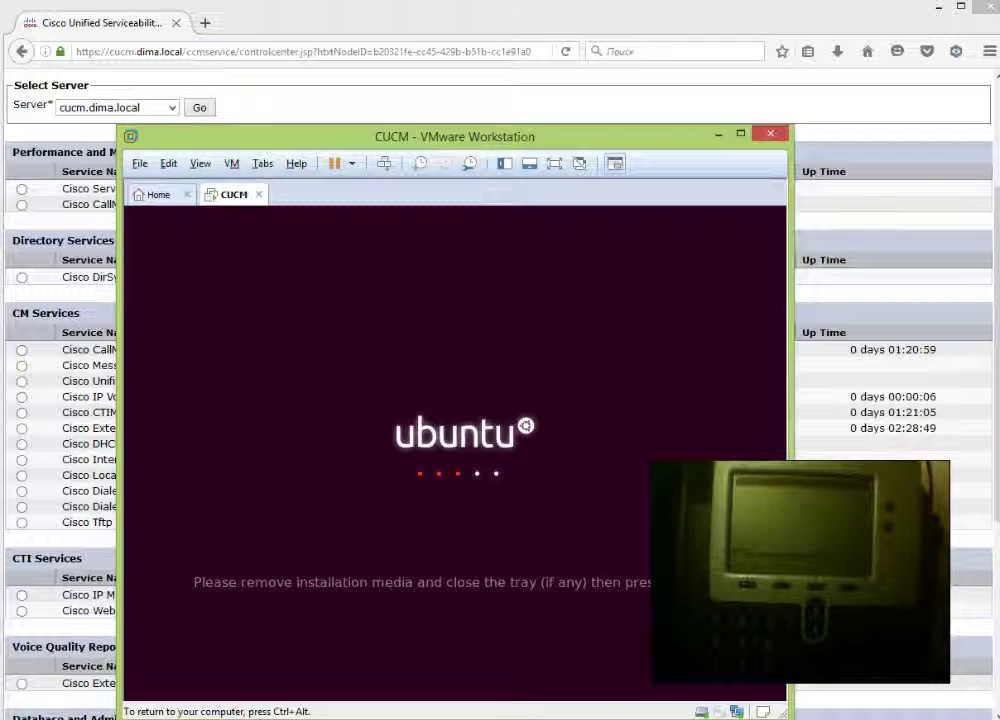
# Finish the Ubuntu shutdown, disable connecting the CD/DVD drive at power on for the CUCM virtual machine, and power it on
pyautogui.press('Return')
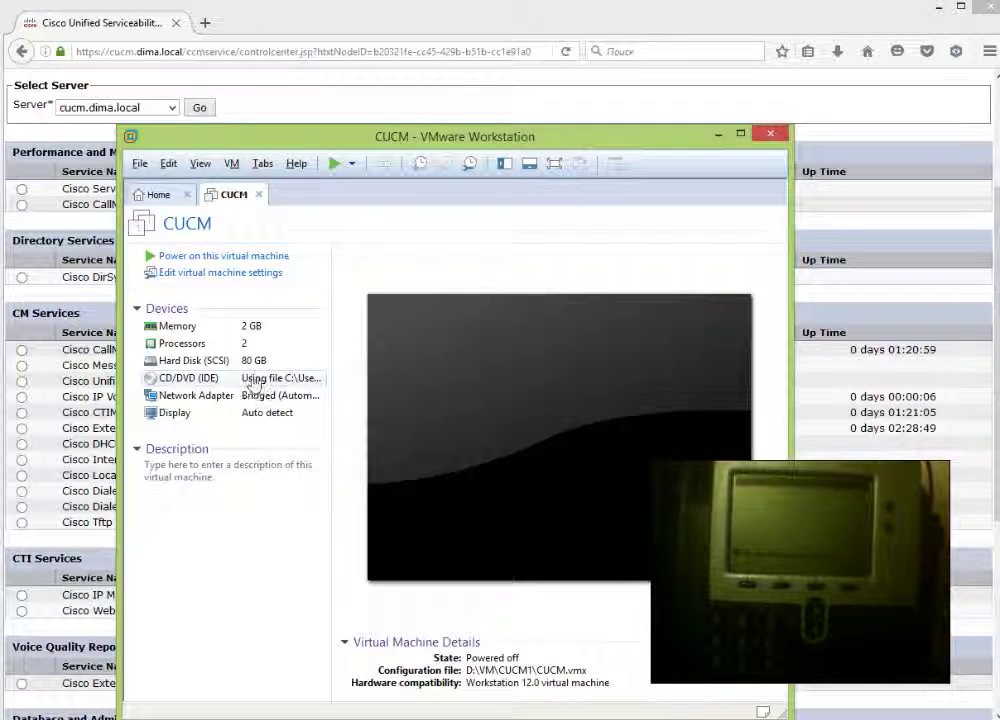
pyautogui.click(250, 378)
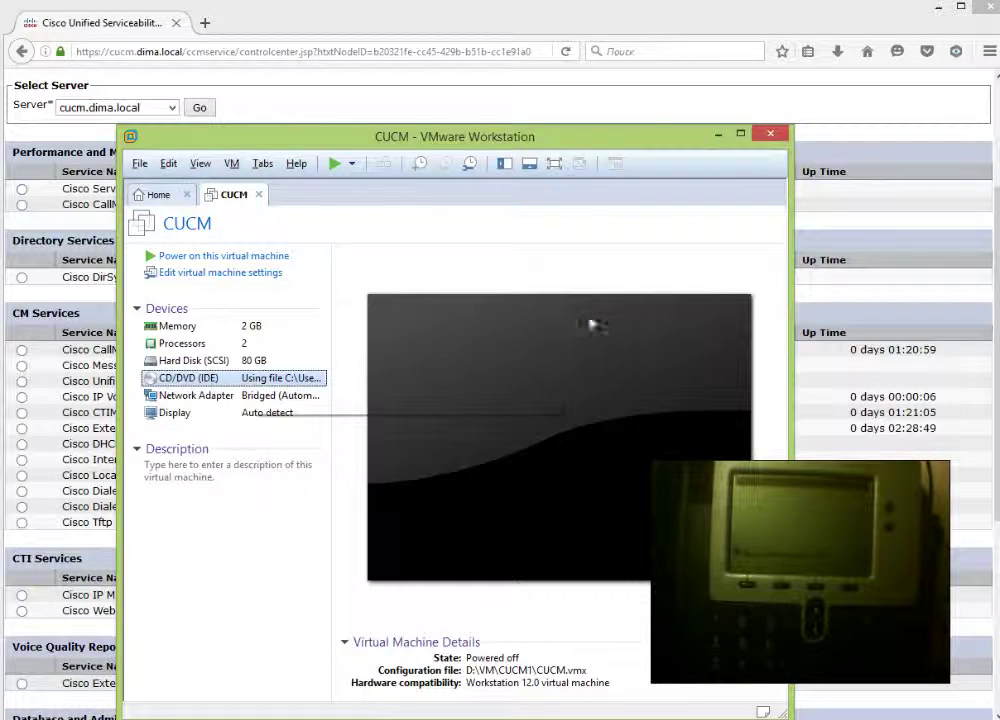
pyautogui.hotkey('ctrl', 'd')
pyautogui.click(478, 259)
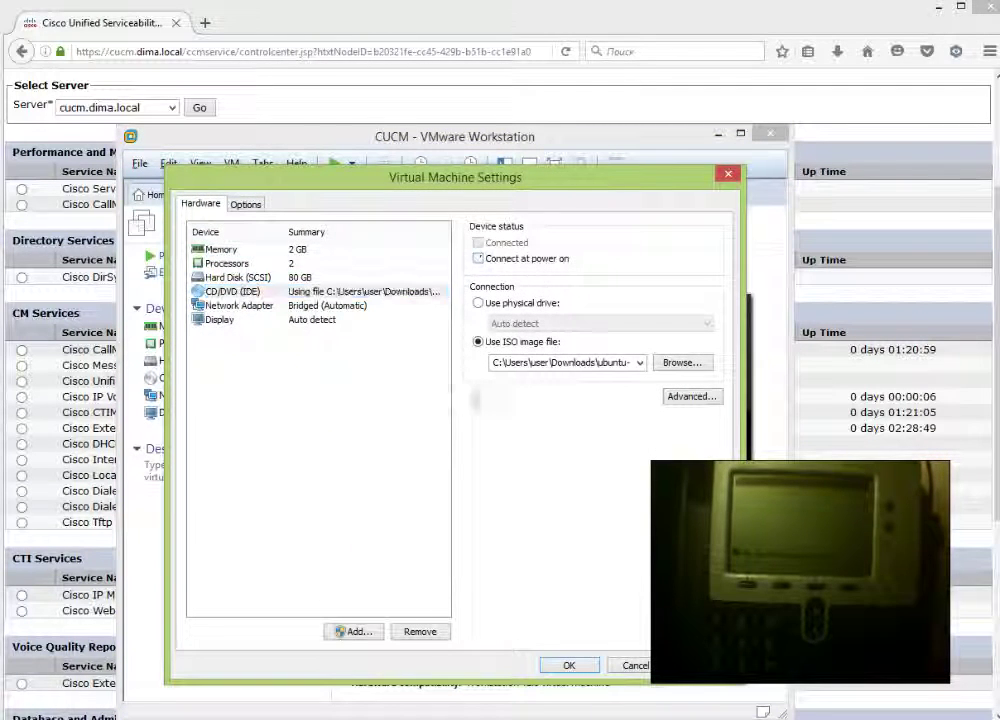
pyautogui.click(570, 665)
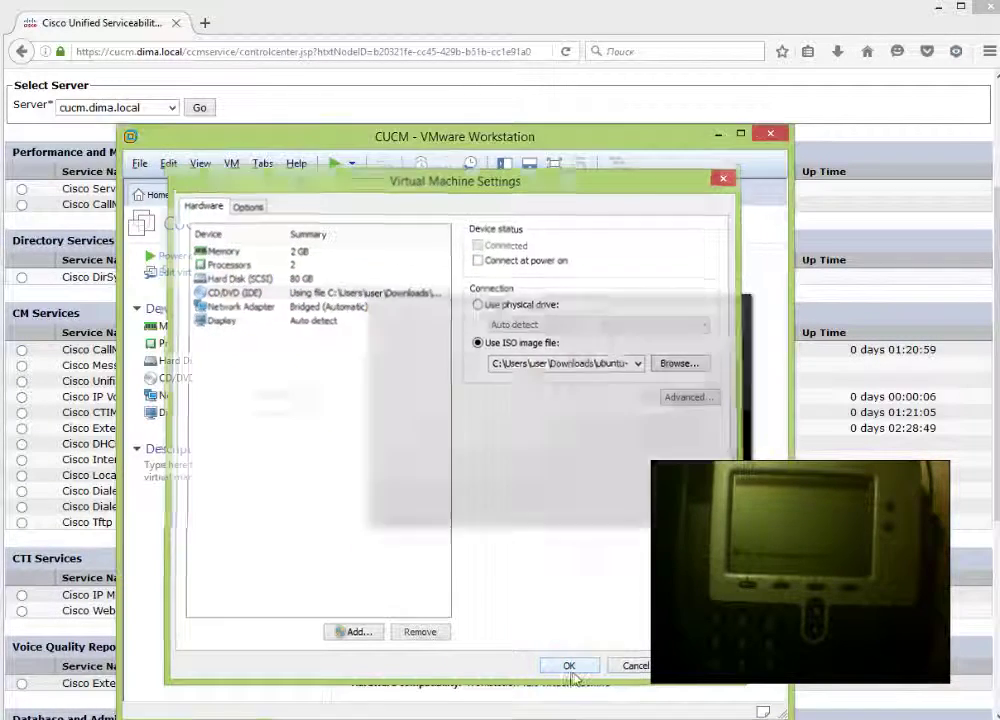
pyautogui.click(202, 256)
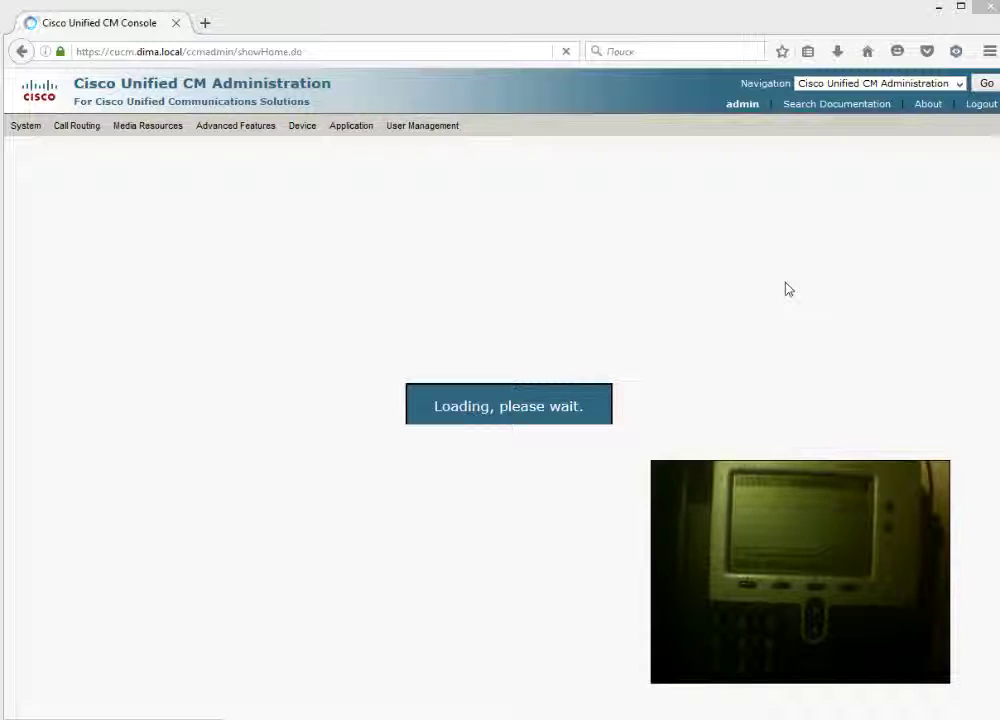
# Switch to Cisco Unified CM Administration, list all phones and open the Cisco 7940 phone's configuration
pyautogui.click(563, 265)
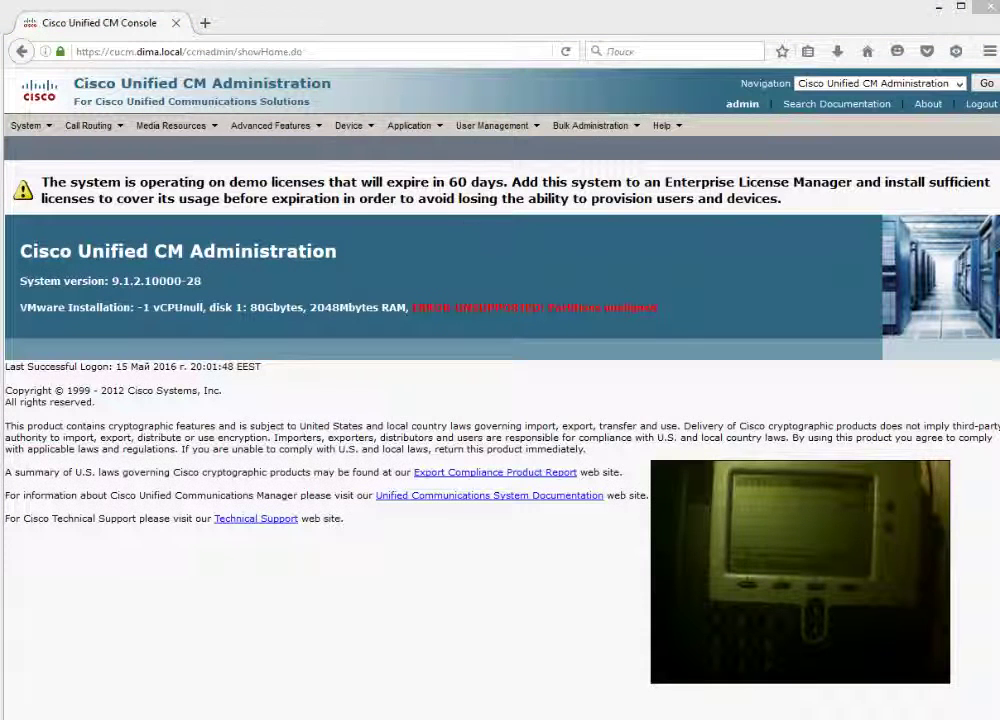
pyautogui.moveTo(358, 130)
pyautogui.click(367, 212)
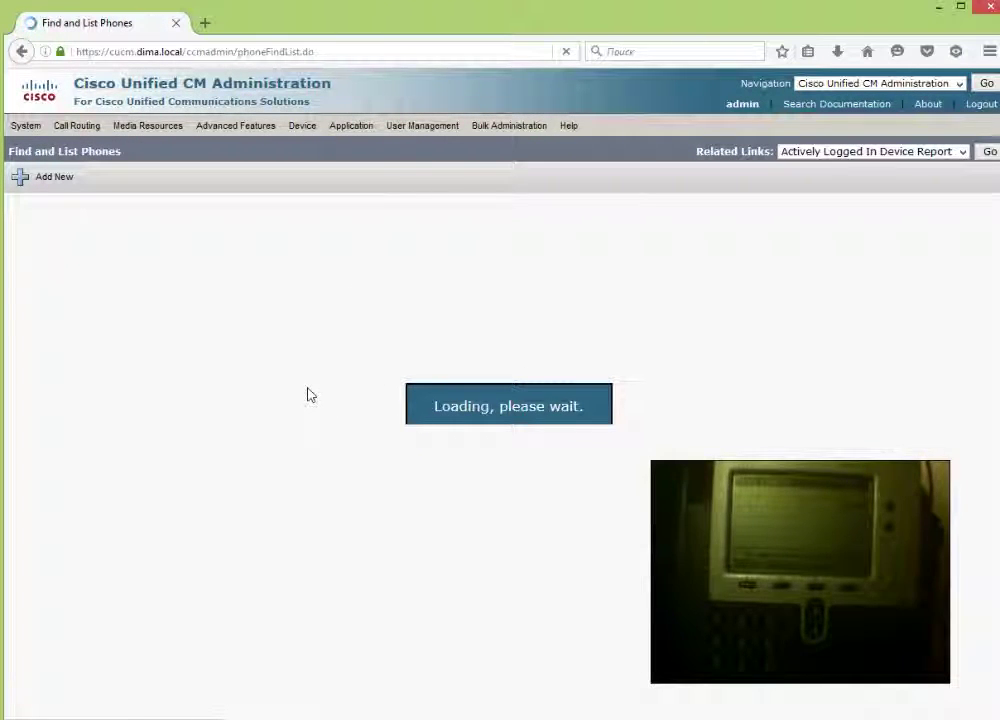
pyautogui.click(502, 240)
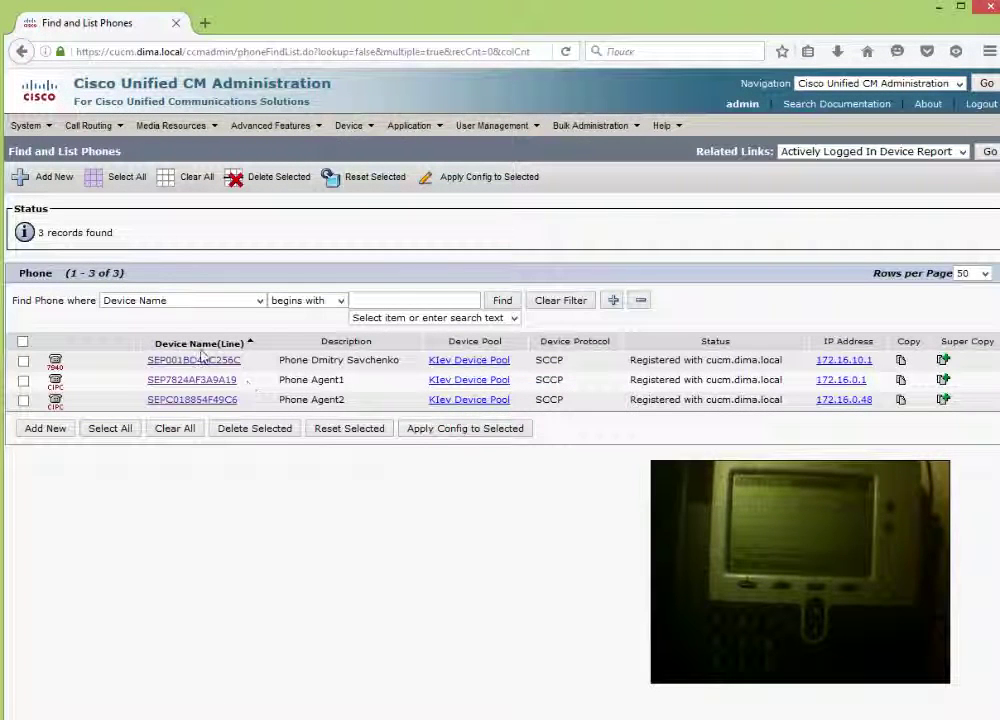
pyautogui.click(201, 358)
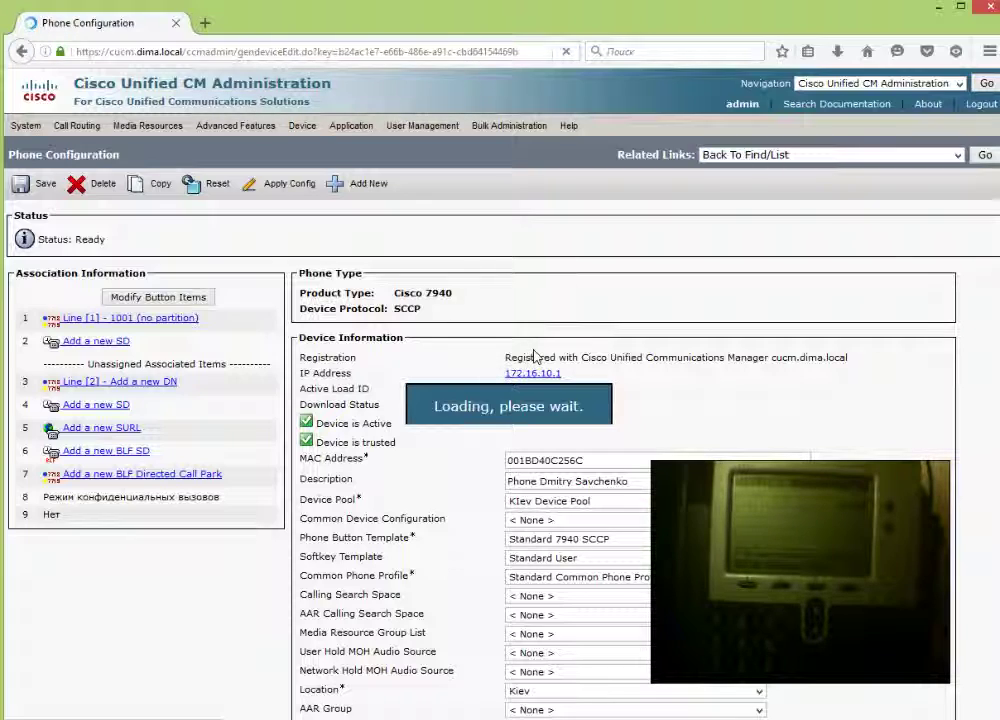
# Set the Cisco 7940's User Hold and Network Hold MOH Audio Sources to 2-sktybin-onhold.wav and save the phone
pyautogui.scroll(-2, 680, 432)
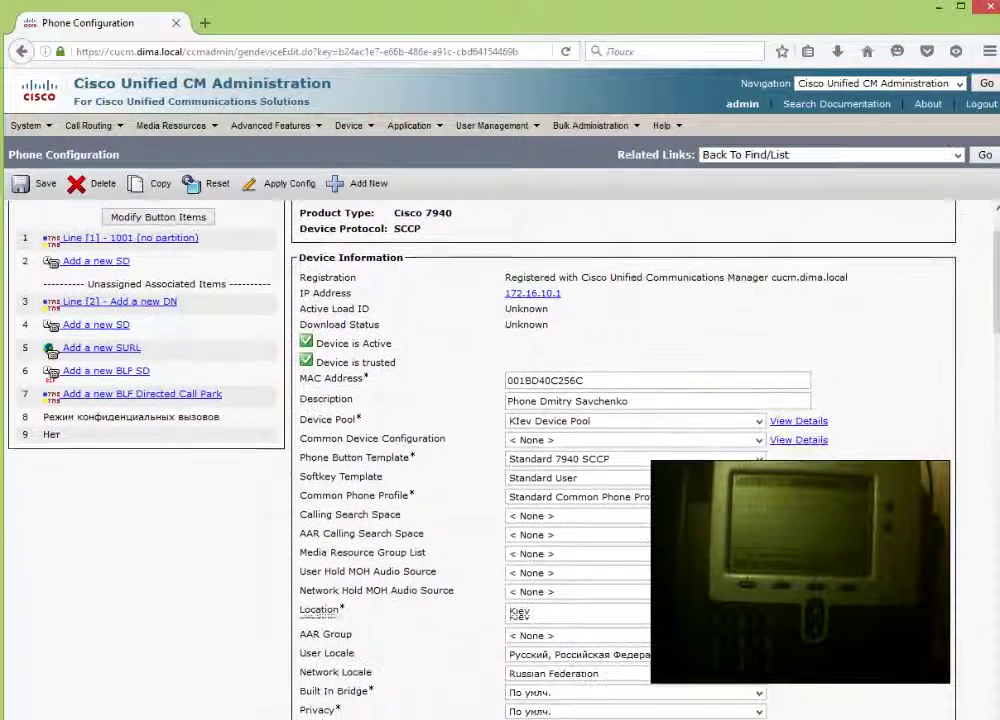
pyautogui.scroll(-1, 640, 575)
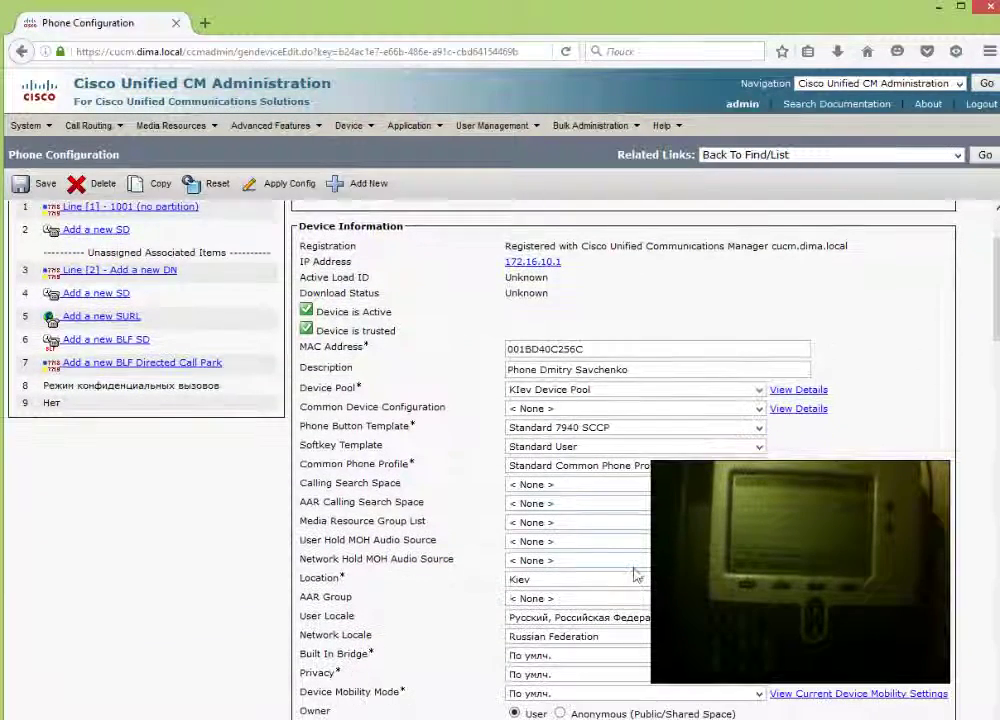
pyautogui.click(527, 541)
pyautogui.click(545, 582)
pyautogui.click(532, 560)
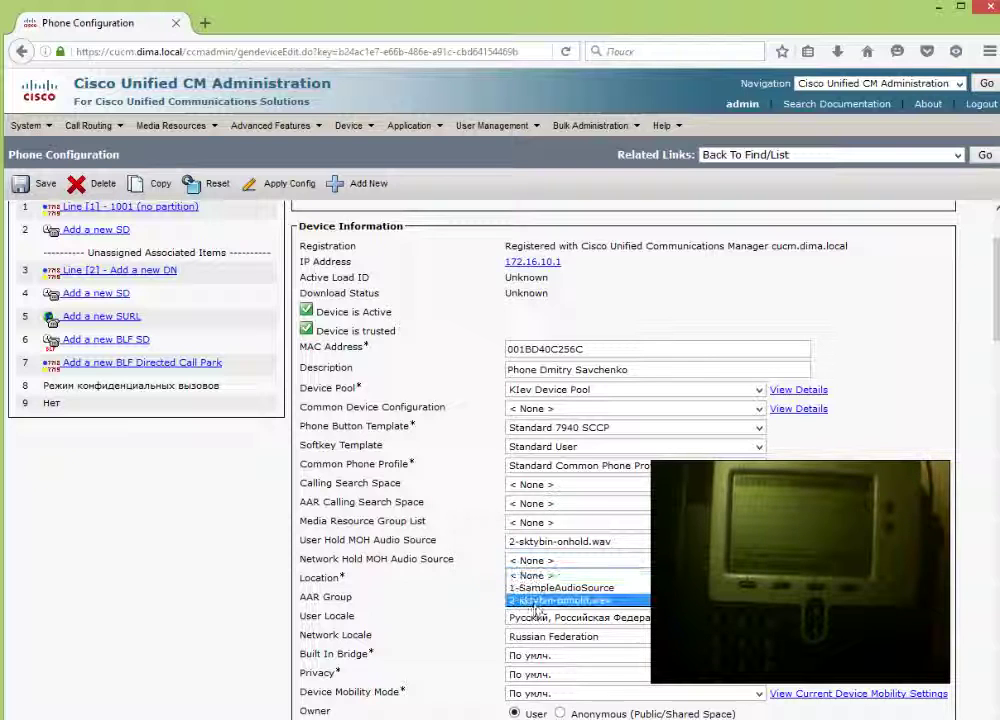
pyautogui.click(540, 600)
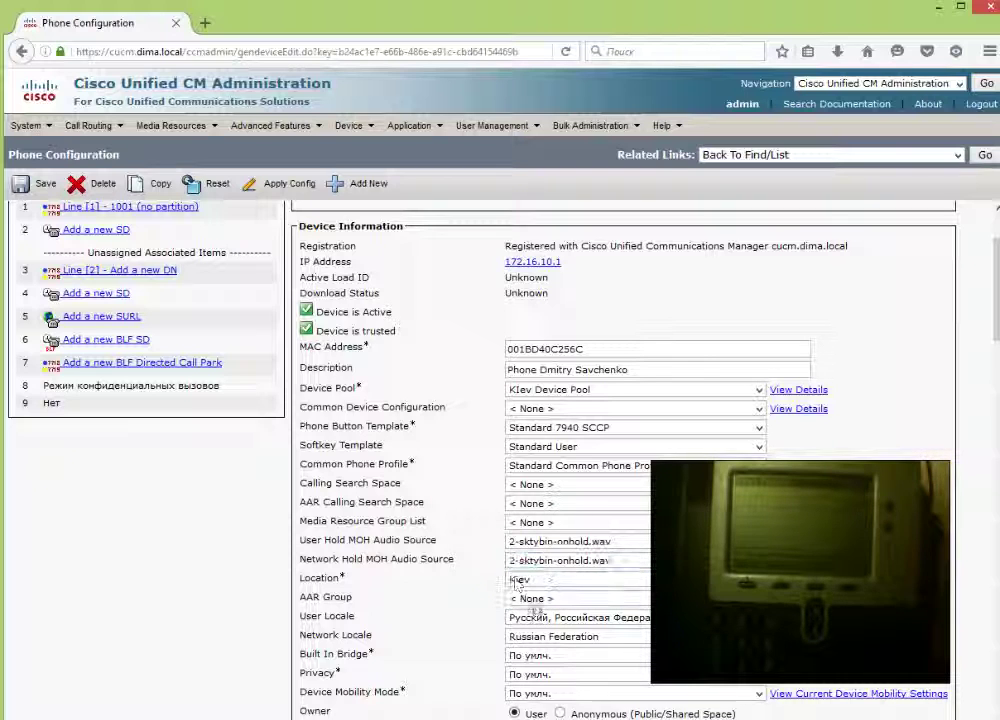
pyautogui.click(33, 185)
pyautogui.click(597, 346)
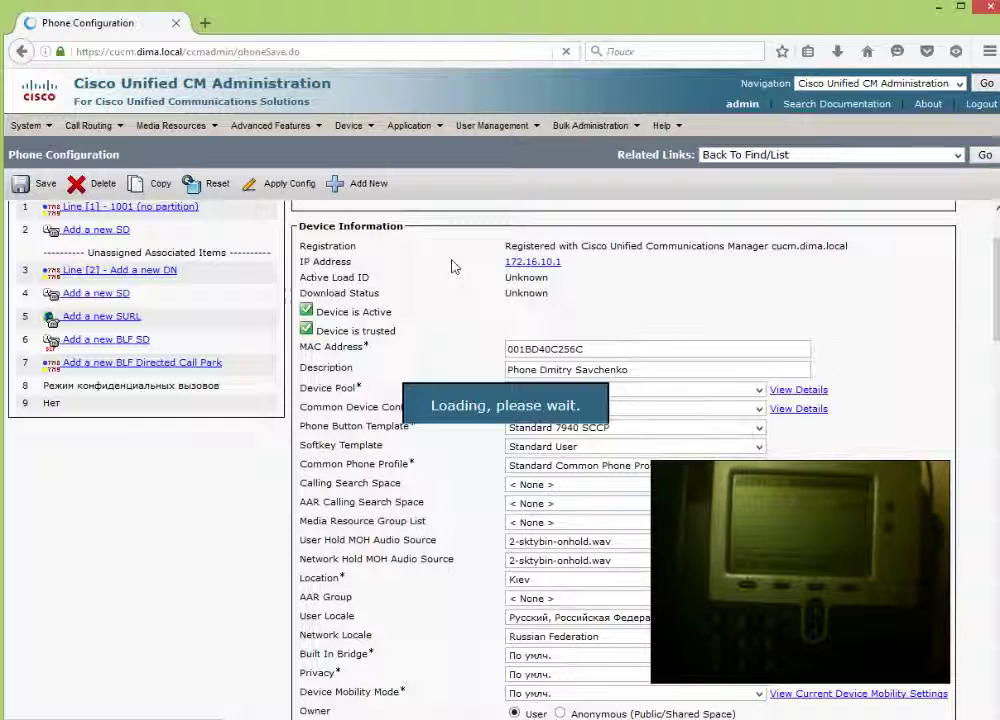
# Apply the new configuration to the Cisco 7940 and reset the phone
pyautogui.click(272, 190)
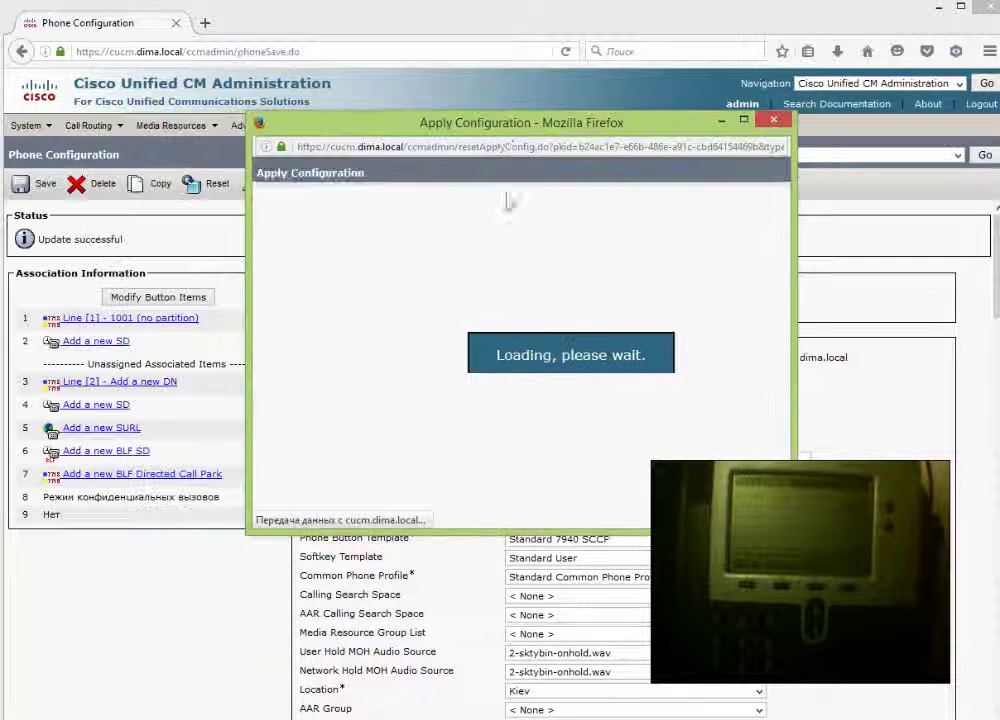
pyautogui.click(281, 371)
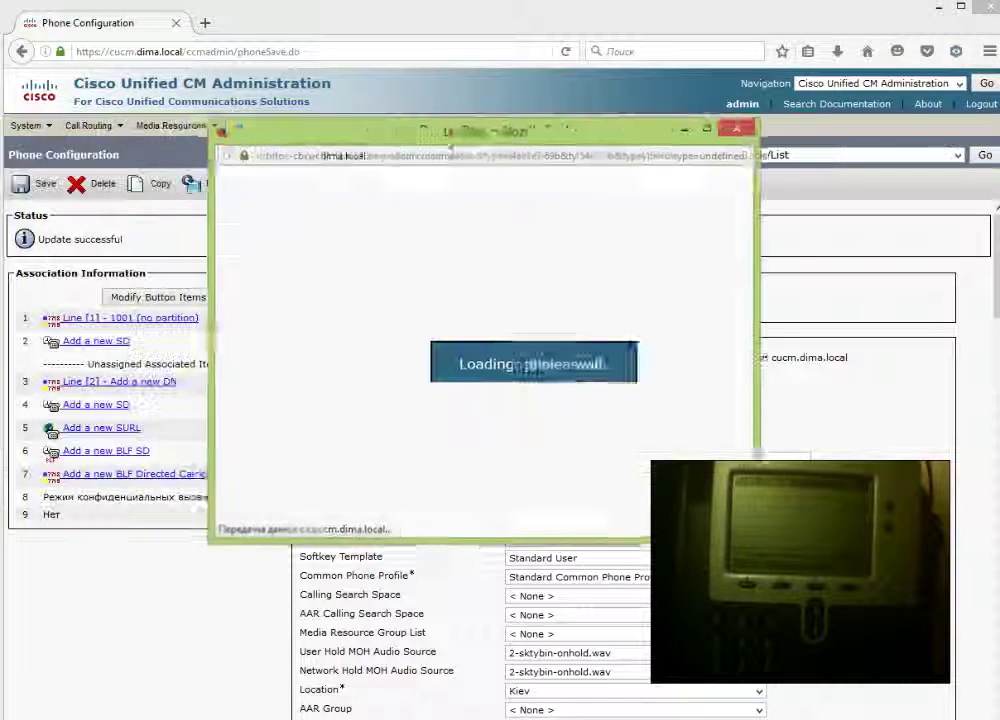
pyautogui.click(268, 484)
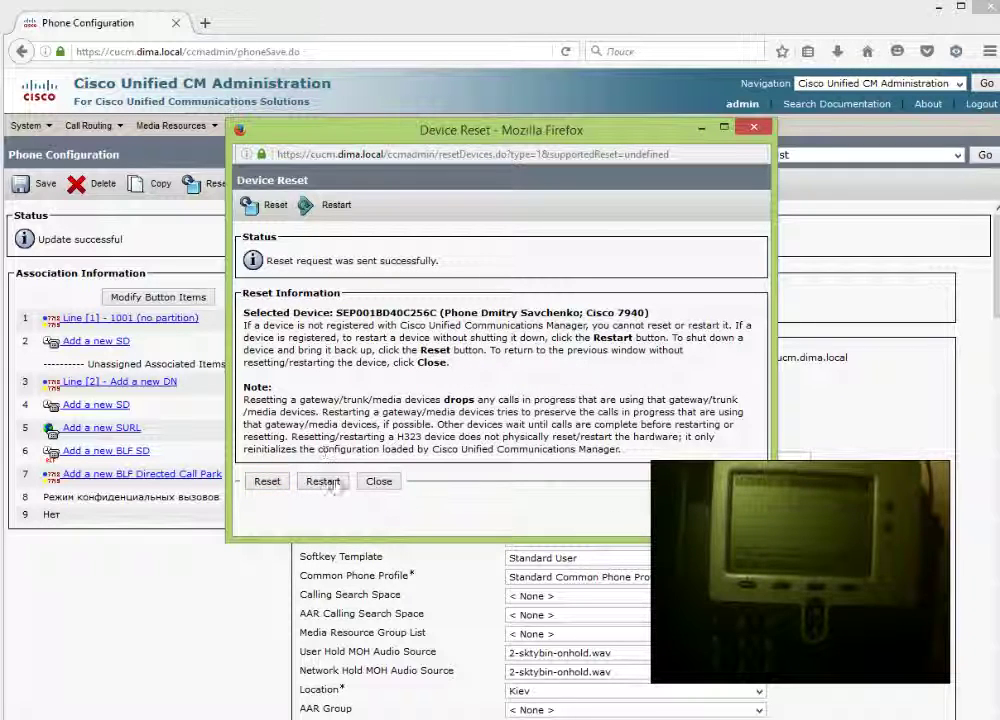
pyautogui.click(379, 481)
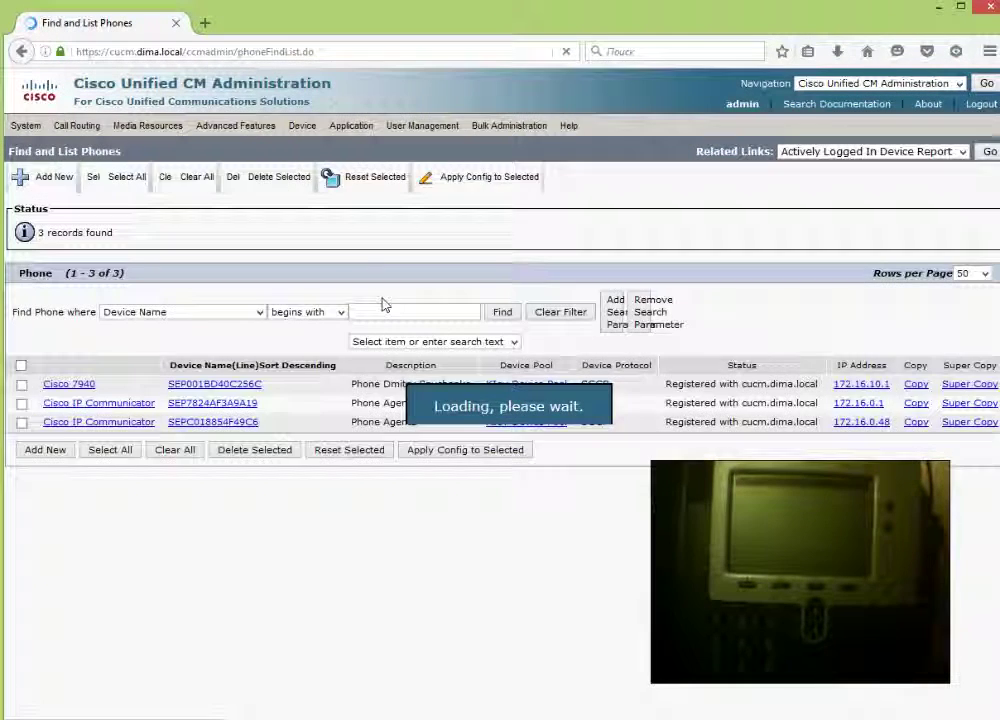
# For Phone Agent1, set the User Hold and Network Hold MOH Audio Sources to 2-sktybin-onhold.wav and save
pyautogui.click(210, 381)
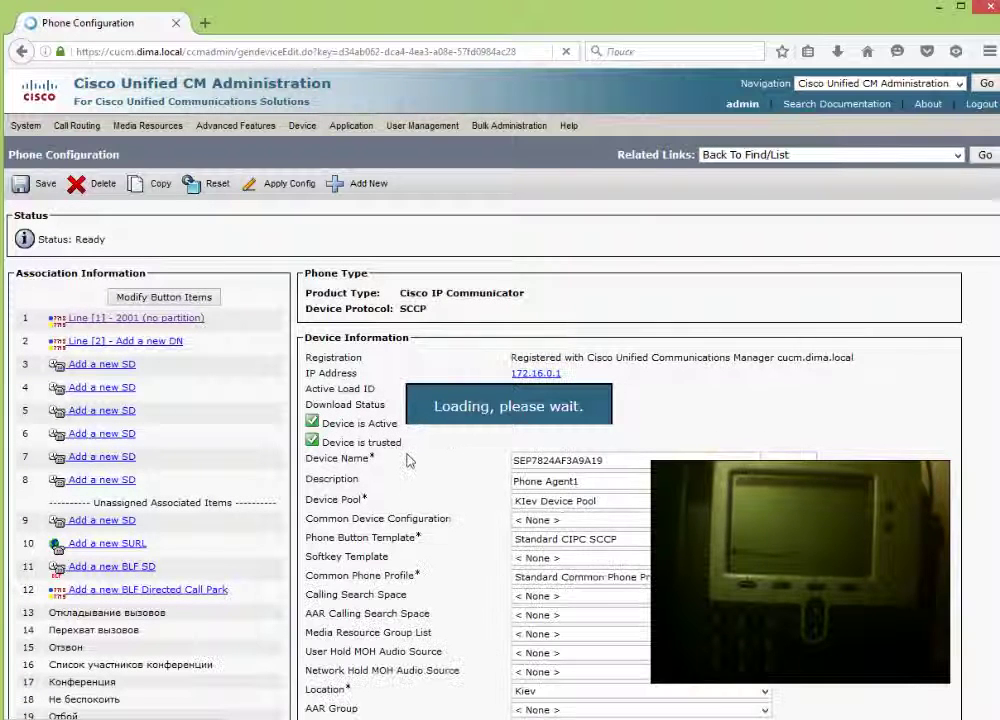
pyautogui.click(555, 650)
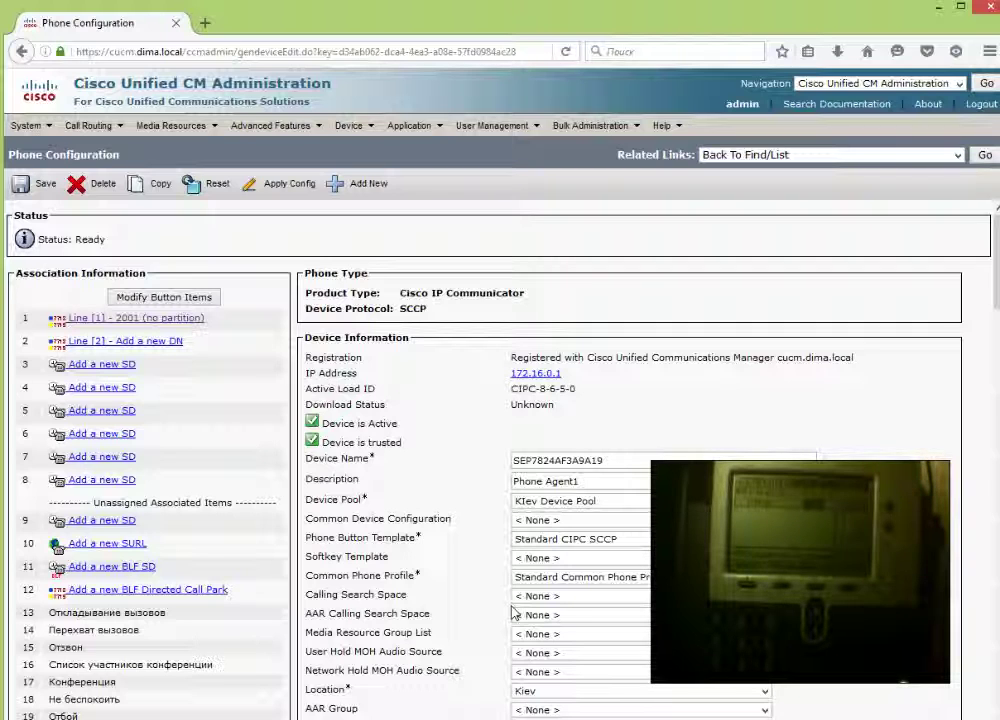
pyautogui.click(547, 652)
pyautogui.click(558, 694)
pyautogui.click(555, 672)
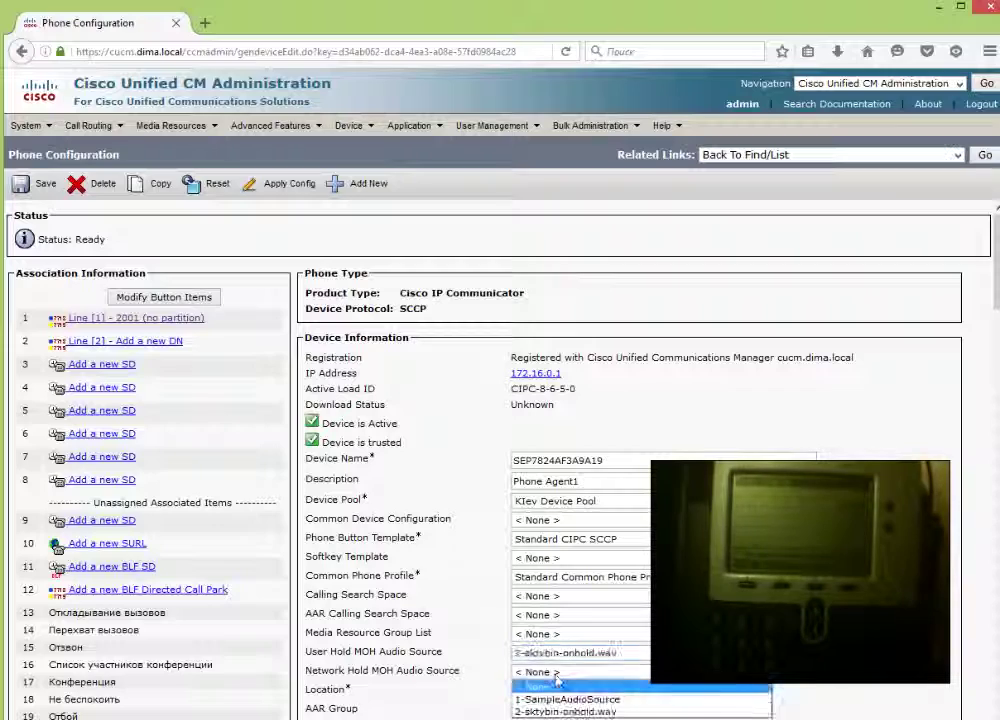
pyautogui.click(560, 711)
pyautogui.scroll(-2, 410, 645)
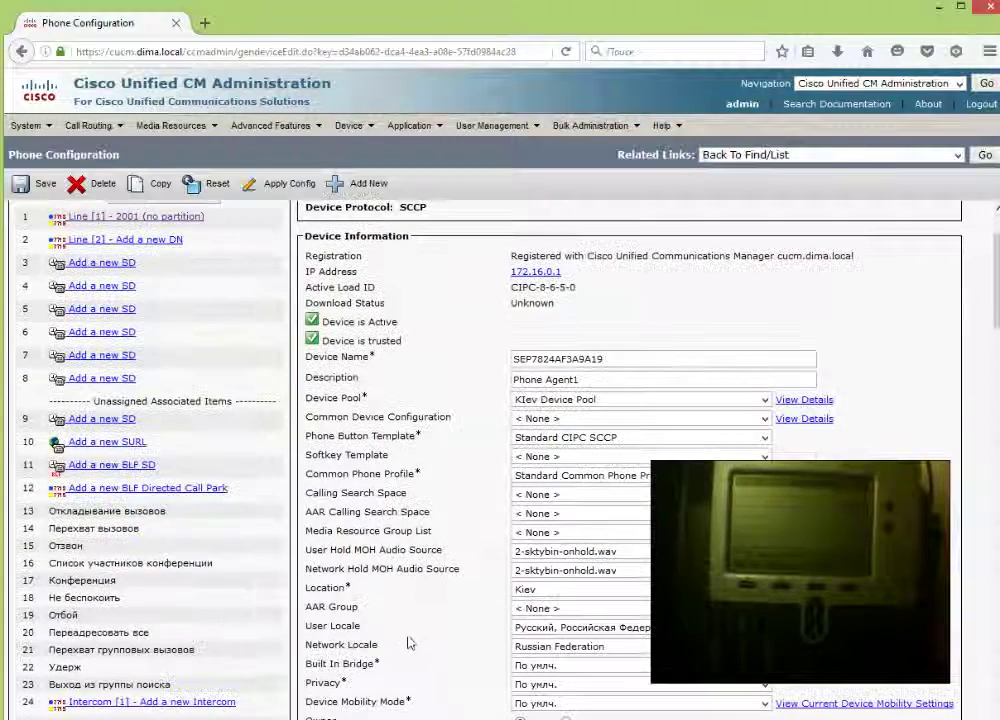
pyautogui.click(172, 230)
pyautogui.click(598, 346)
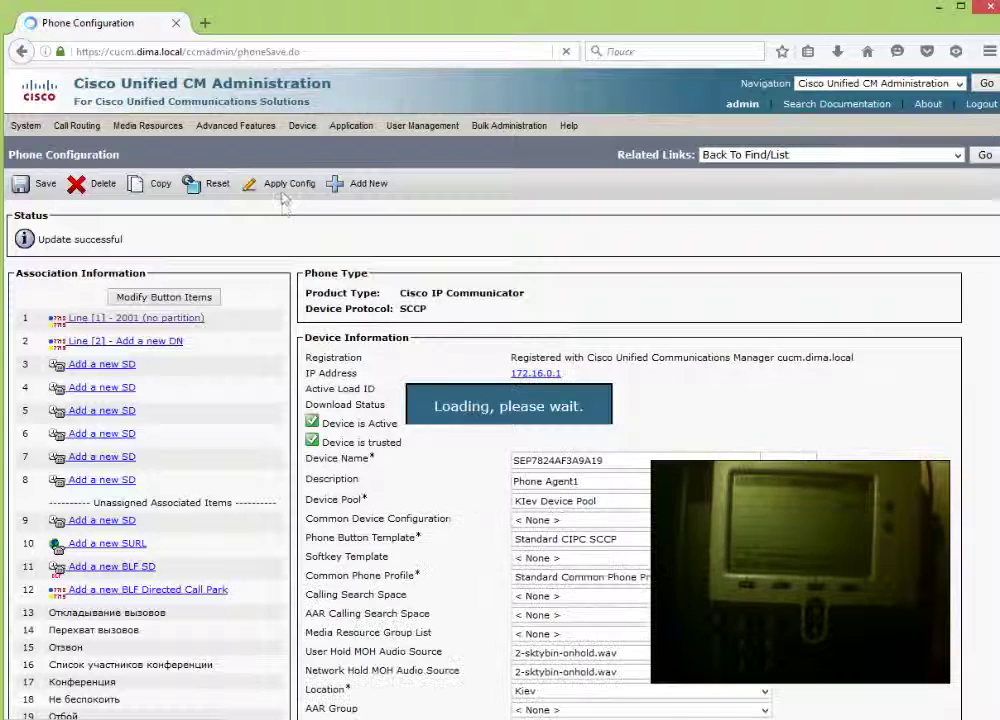
# Apply the new configuration to Phone Agent1 and reset the device
pyautogui.click(283, 190)
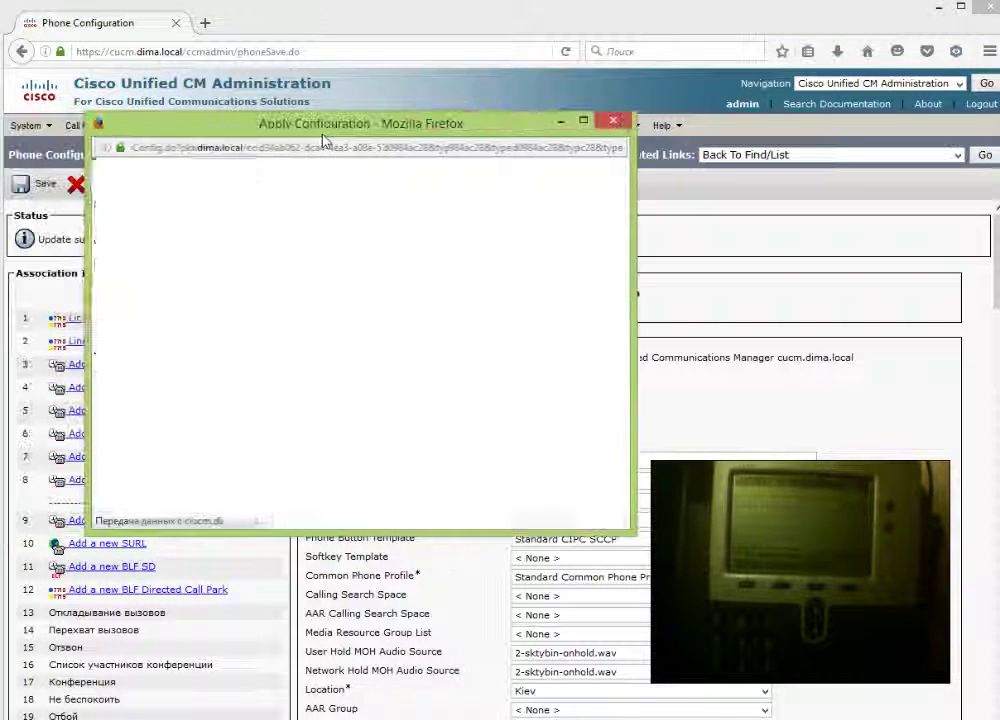
pyautogui.click(121, 373)
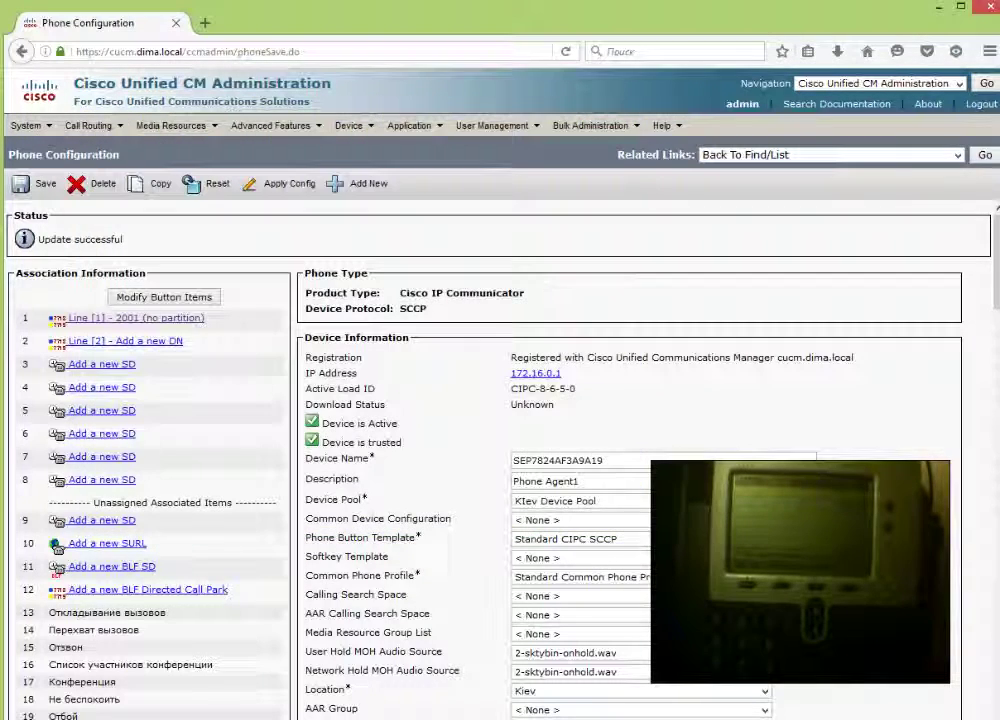
pyautogui.click(216, 185)
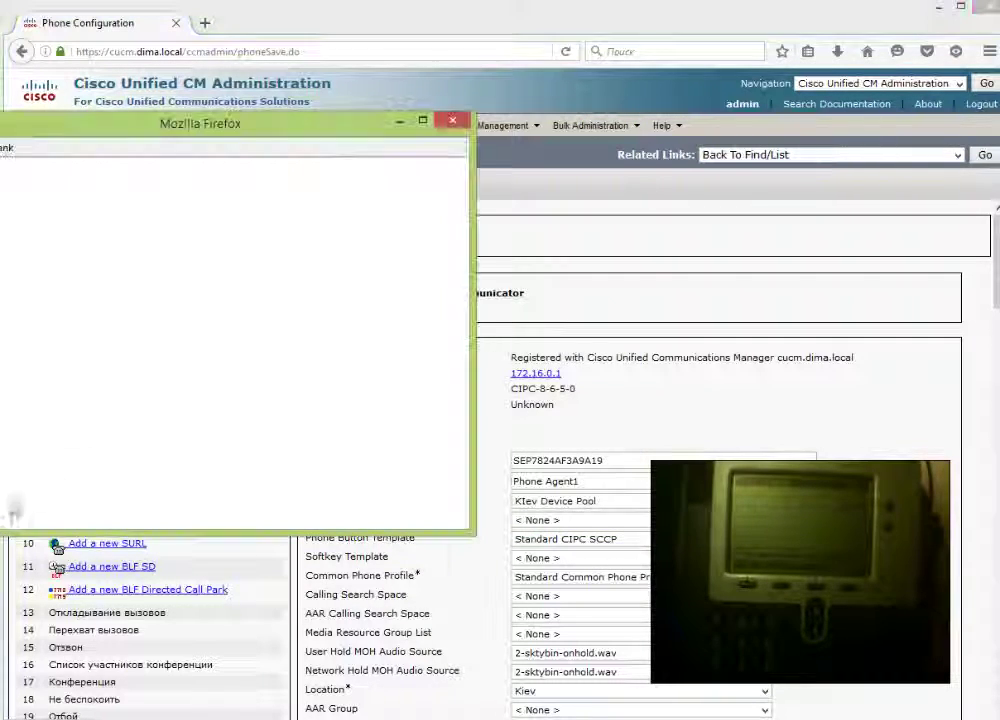
pyautogui.click(139, 486)
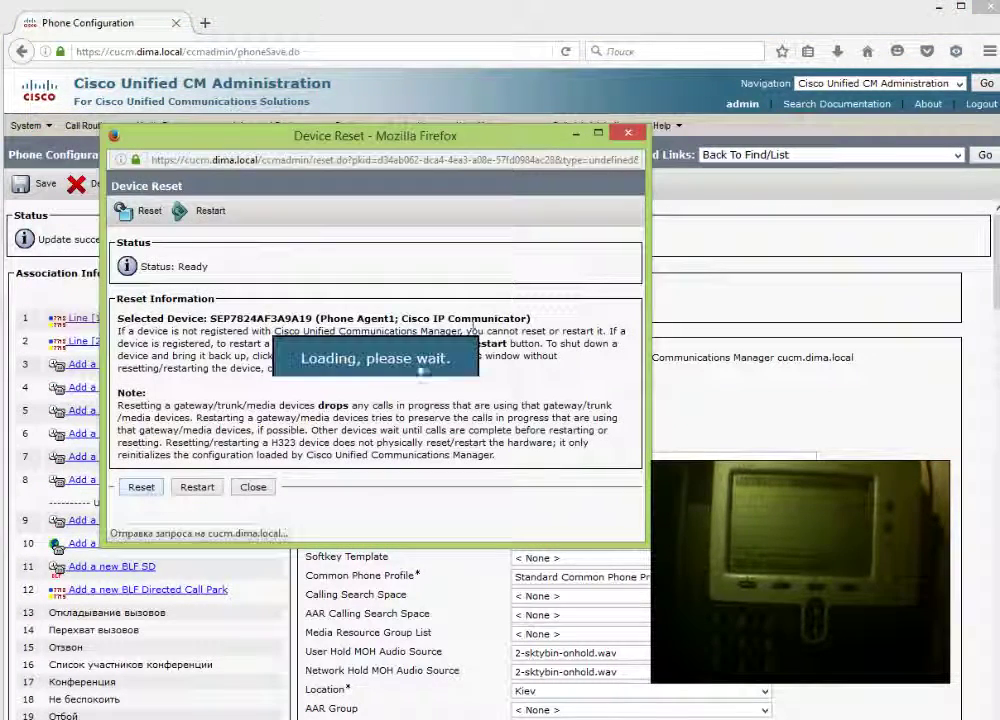
pyautogui.click(628, 132)
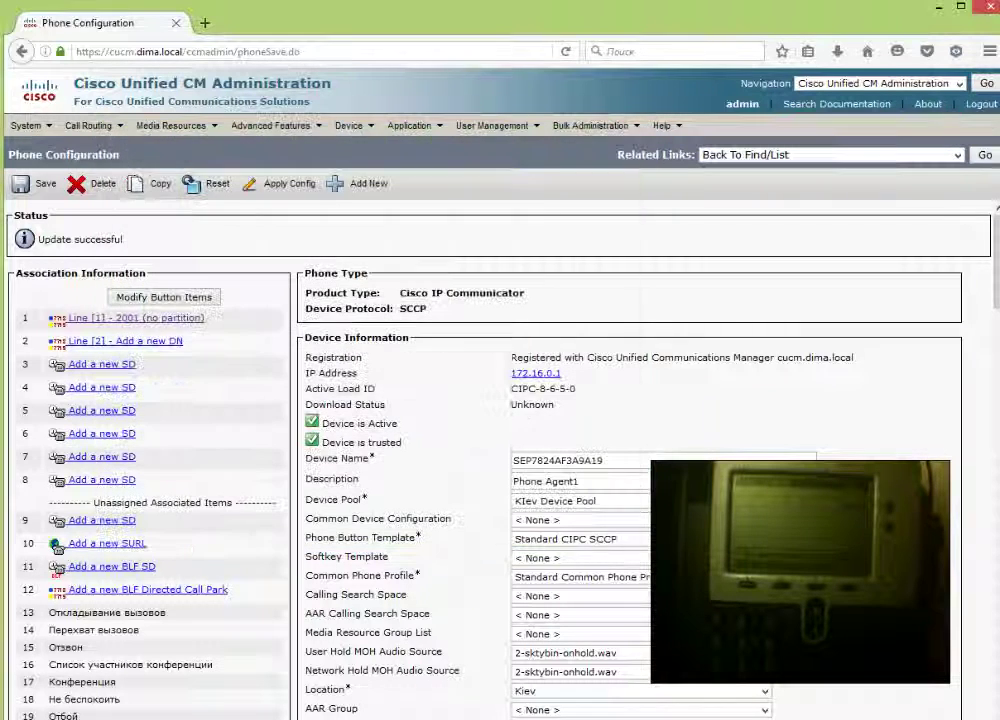
# Return to the phone list, set both of Phone Agent2's hold MOH audio sources to 2-sktybin-onhold.wav, and save
pyautogui.click(985, 156)
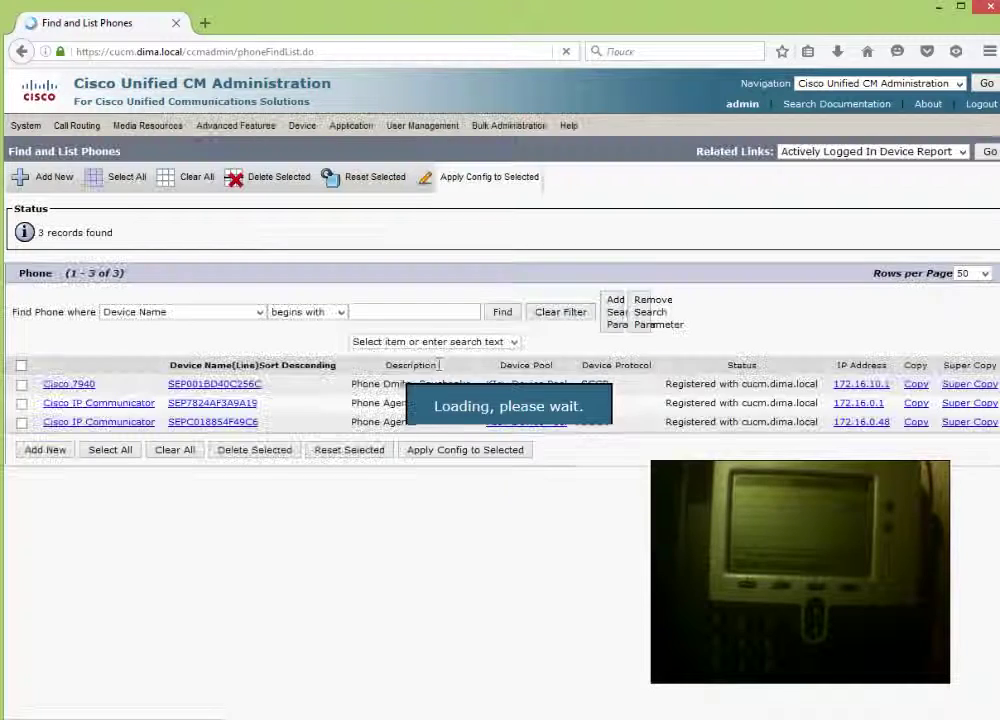
pyautogui.click(225, 400)
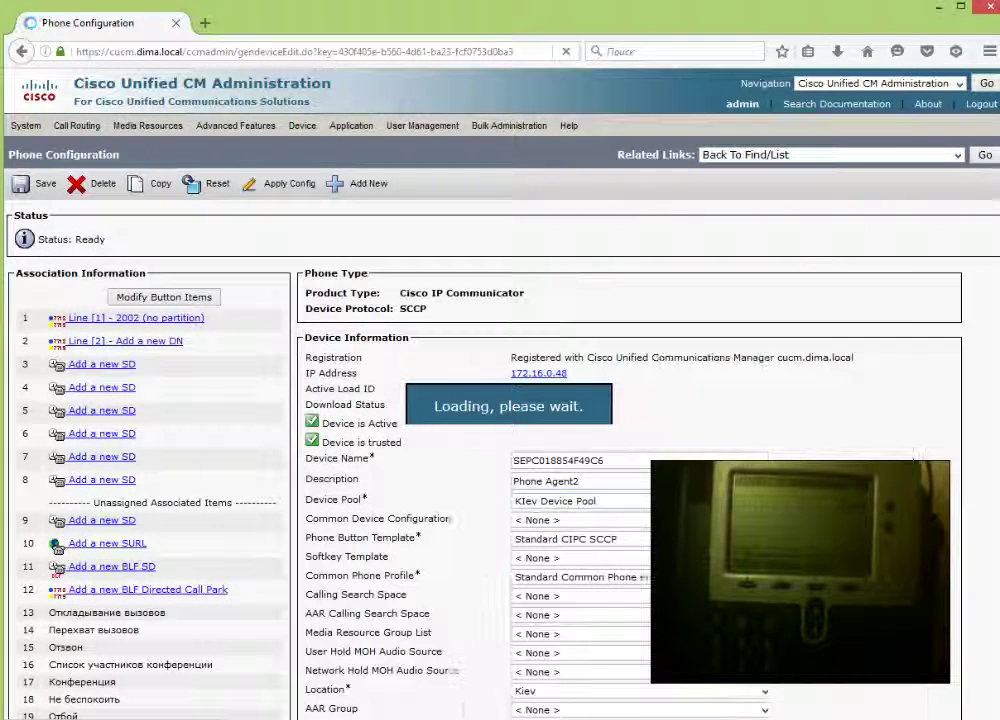
pyautogui.click(545, 652)
pyautogui.click(545, 697)
pyautogui.click(541, 676)
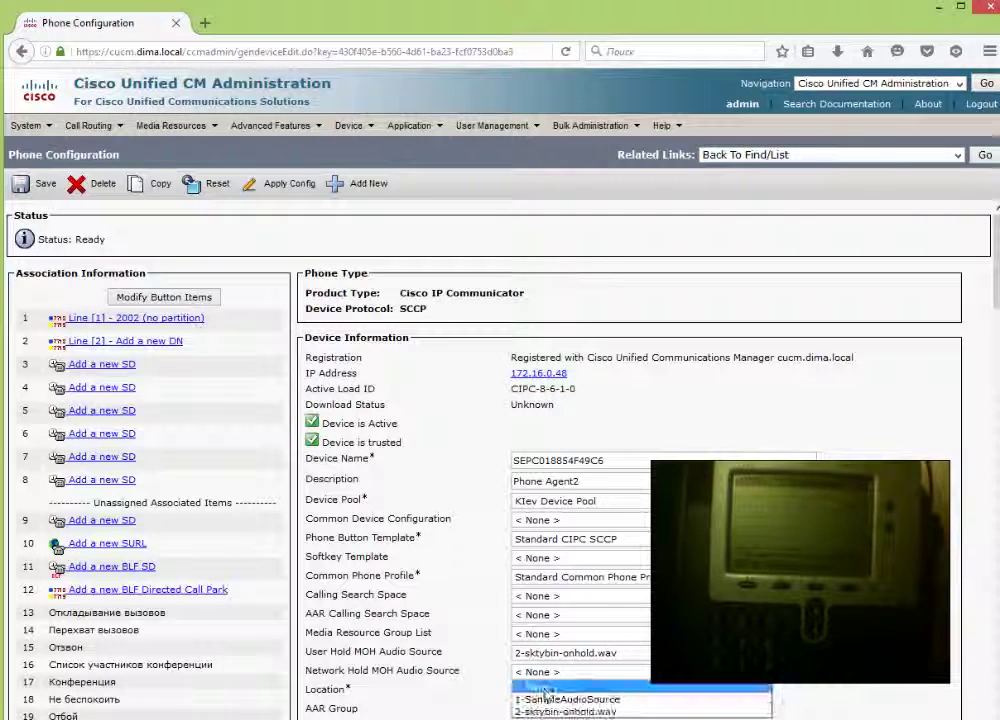
pyautogui.click(565, 710)
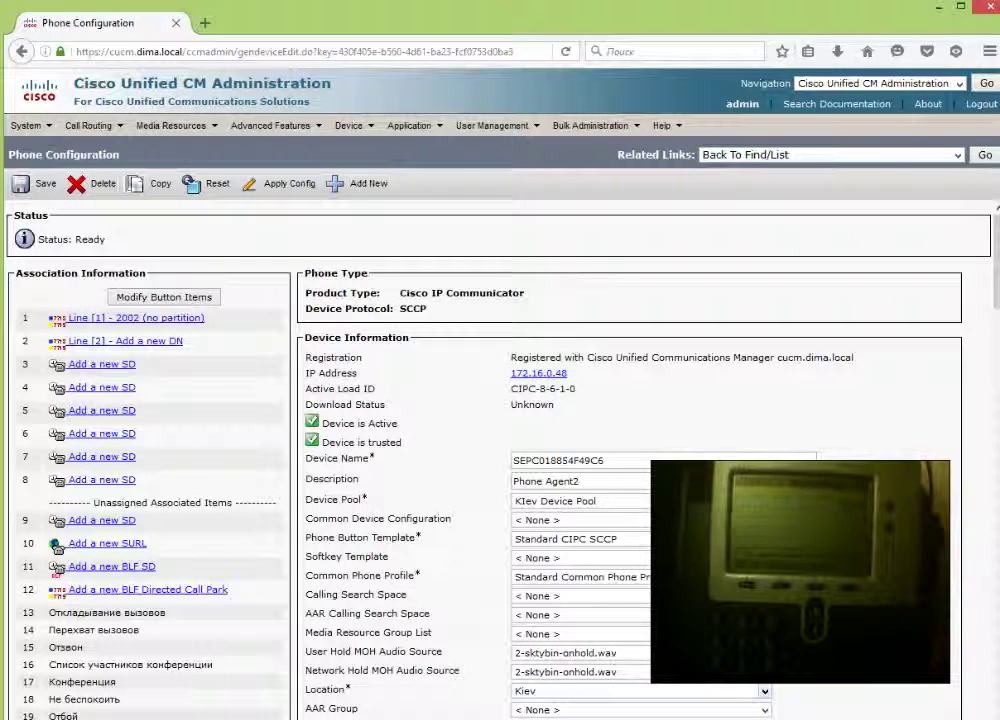
pyautogui.click(30, 183)
pyautogui.click(588, 346)
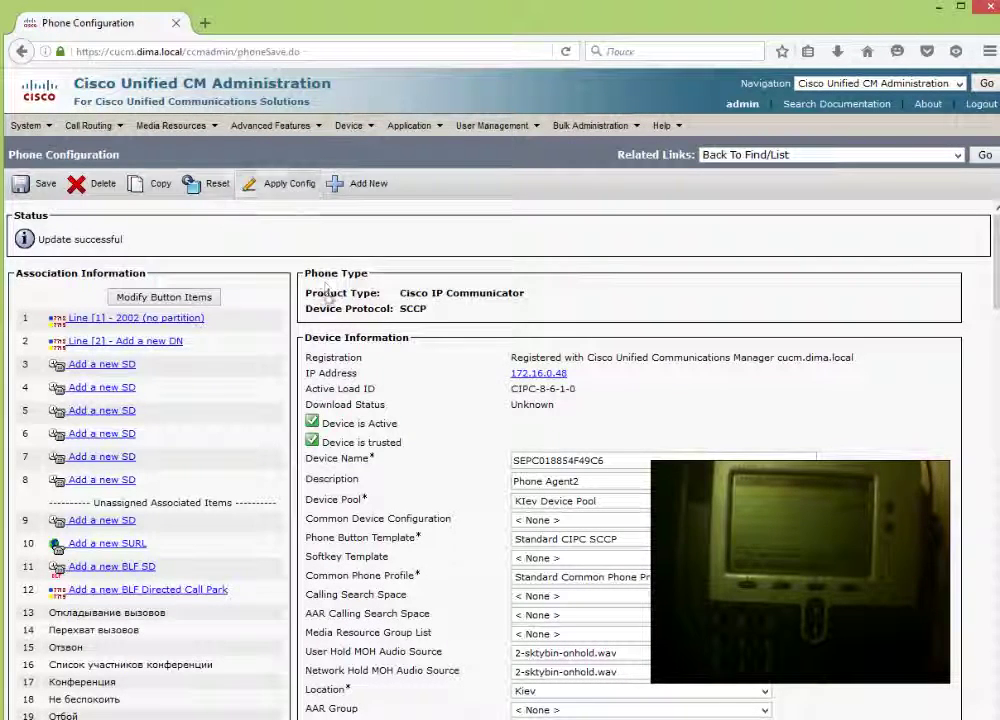
# Apply the new configuration to Phone Agent2 and reset the device
pyautogui.click(275, 183)
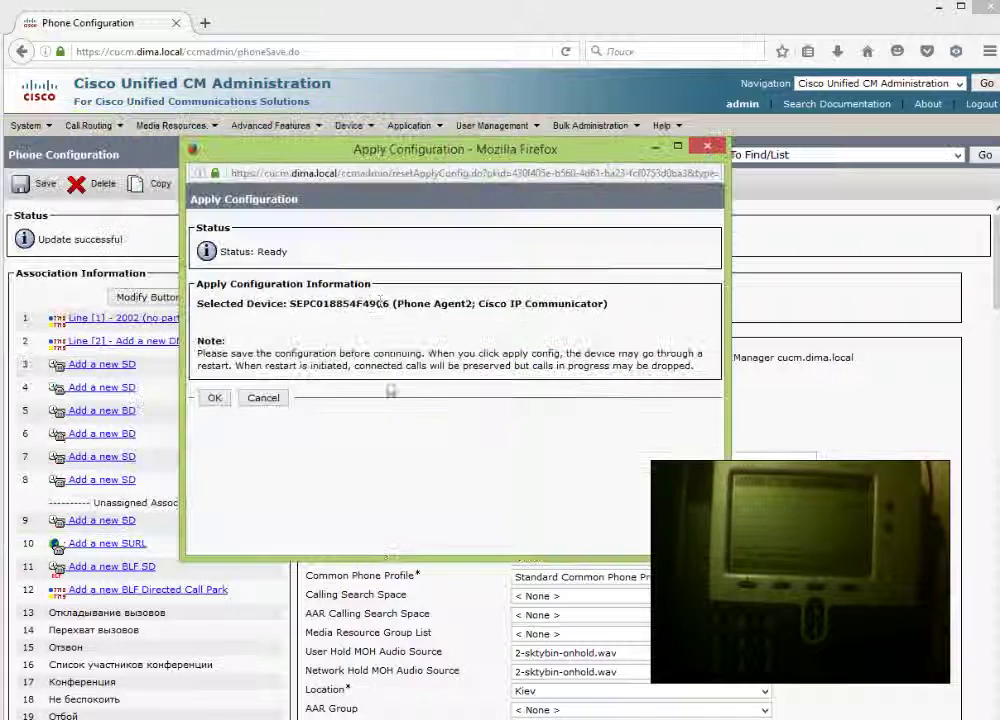
pyautogui.click(214, 397)
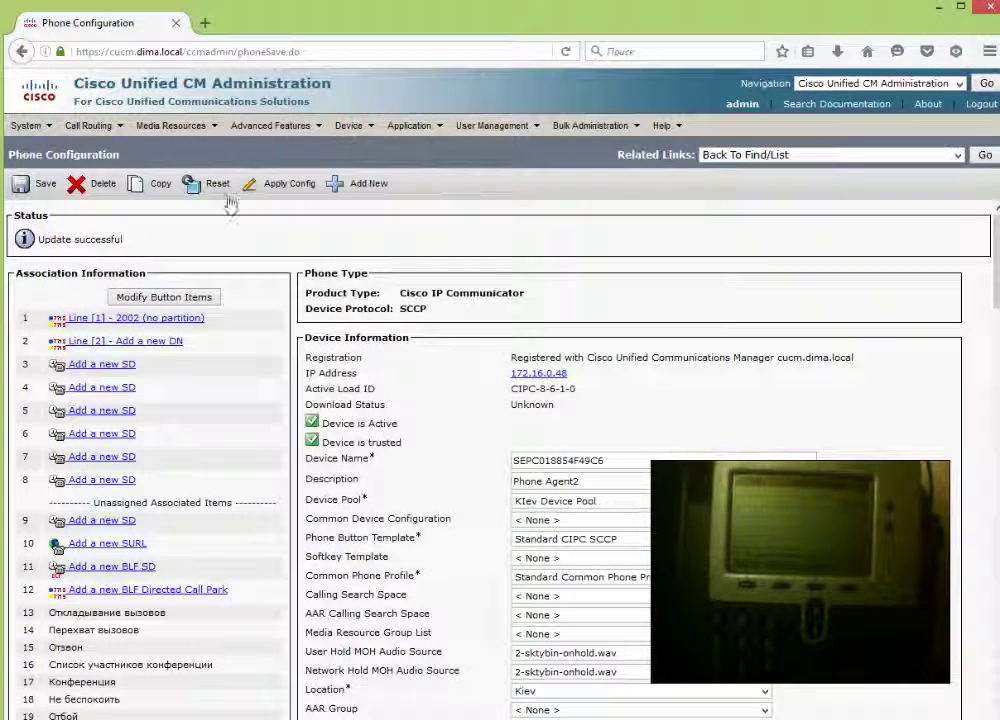
pyautogui.click(190, 183)
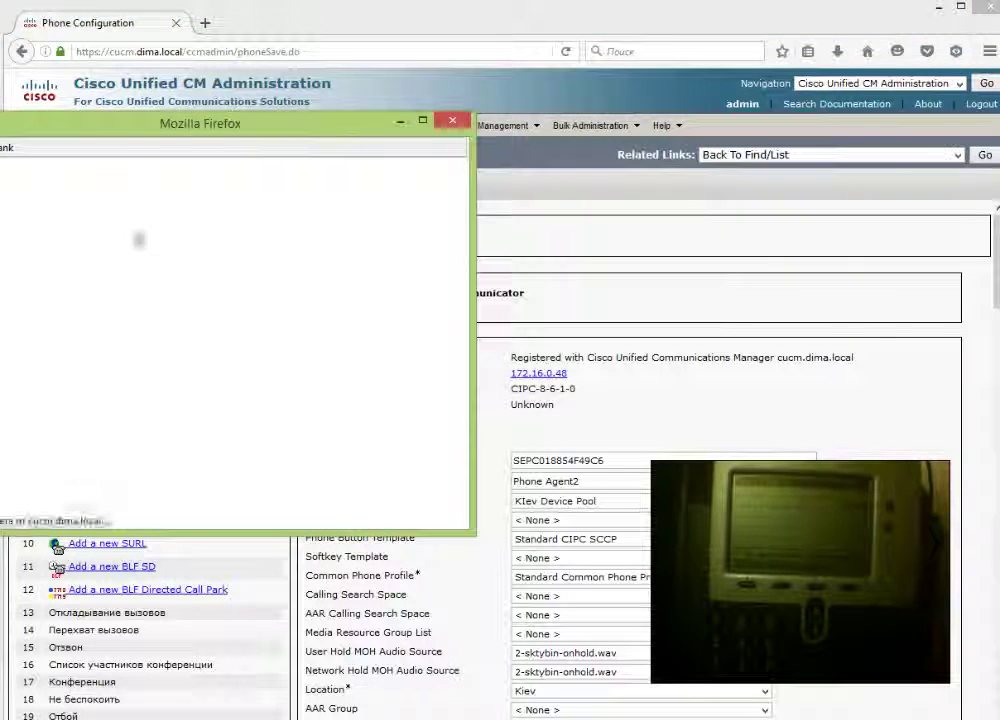
pyautogui.click(227, 499)
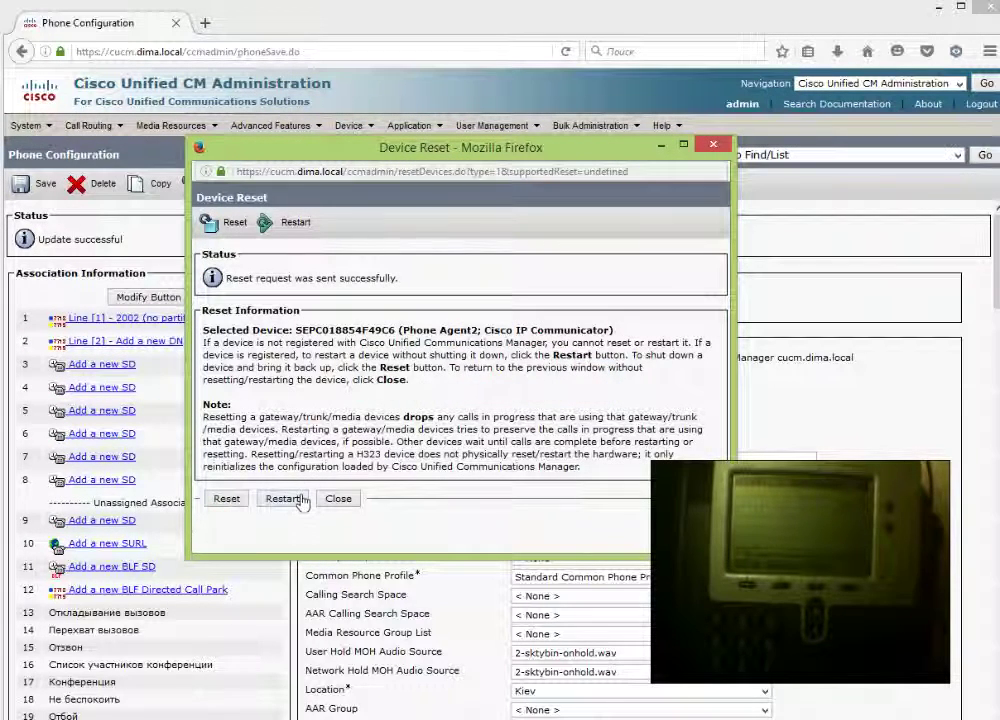
pyautogui.click(338, 499)
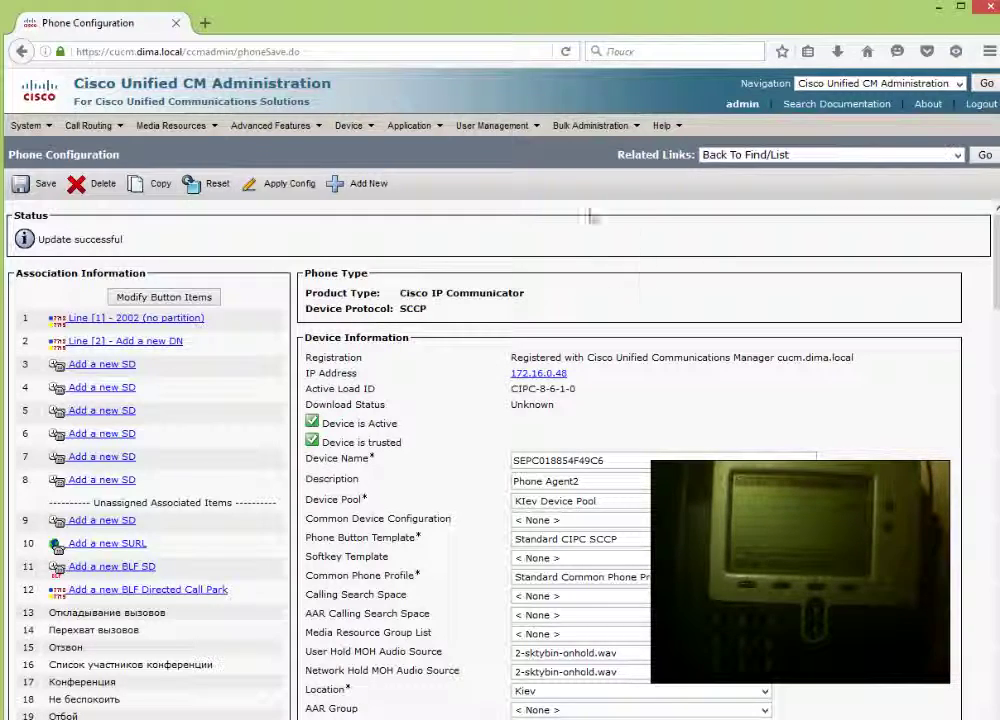
# Save the Phone Agent2 configuration again
pyautogui.click(38, 183)
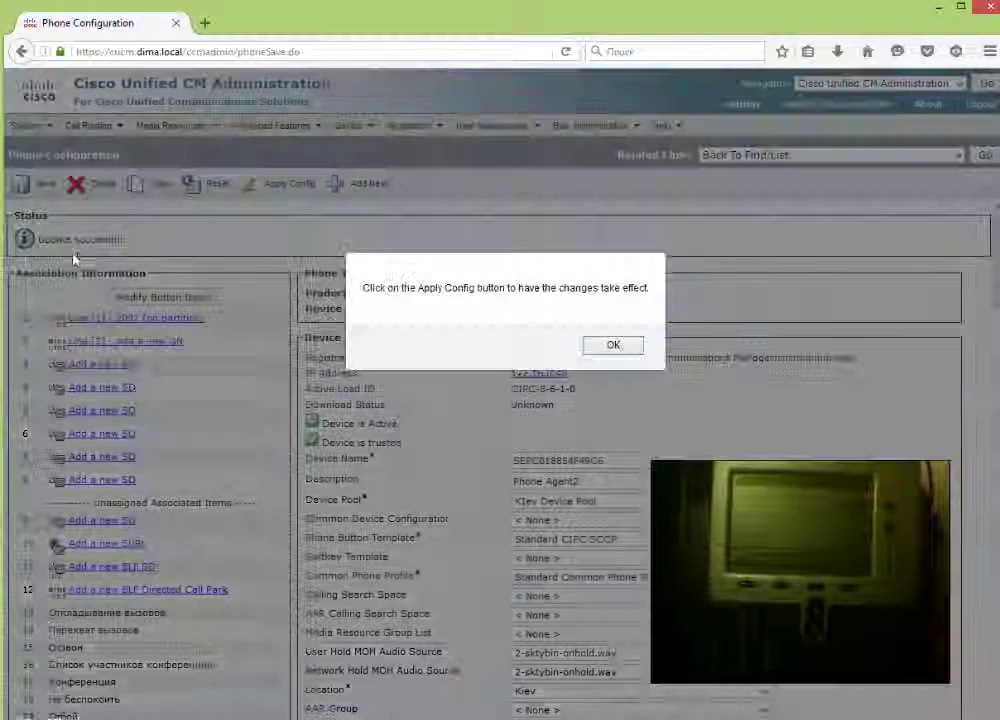